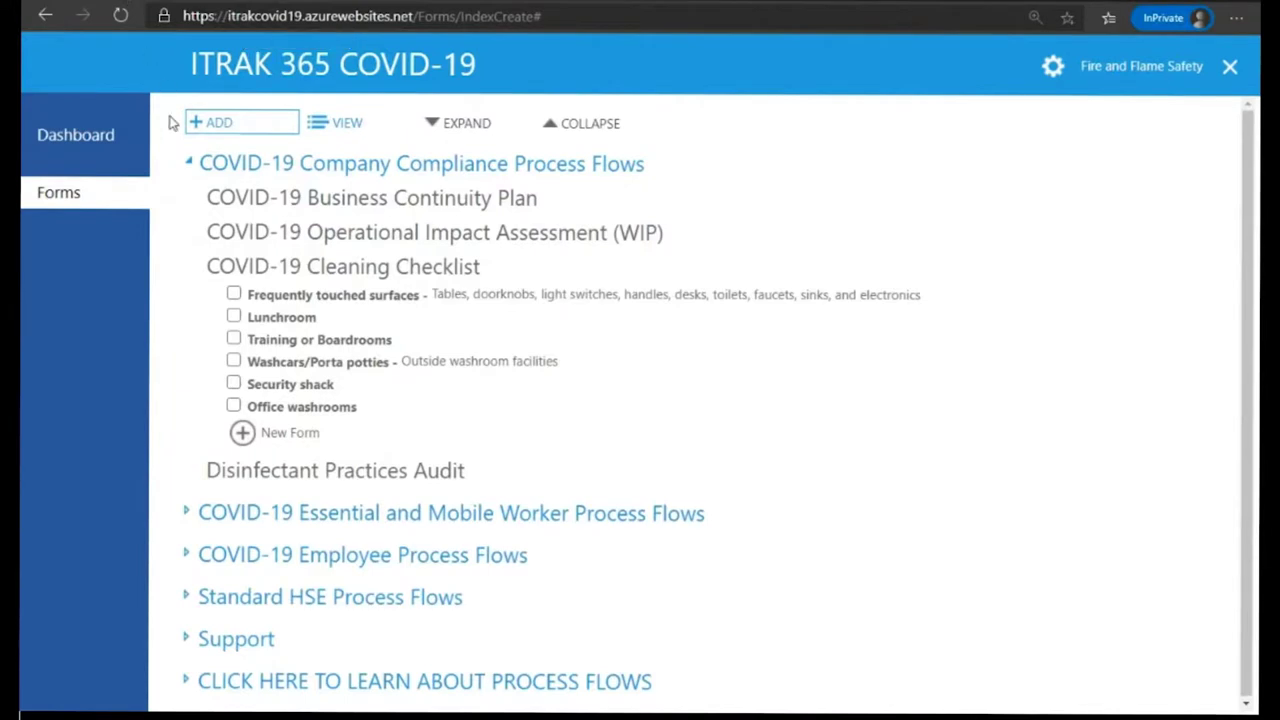
# Collapse the COVID-19 Company Compliance Process Flows group, and open the ITRAK 365 Hub from the Dynamics 365 home page.
pyautogui.click(187, 165)
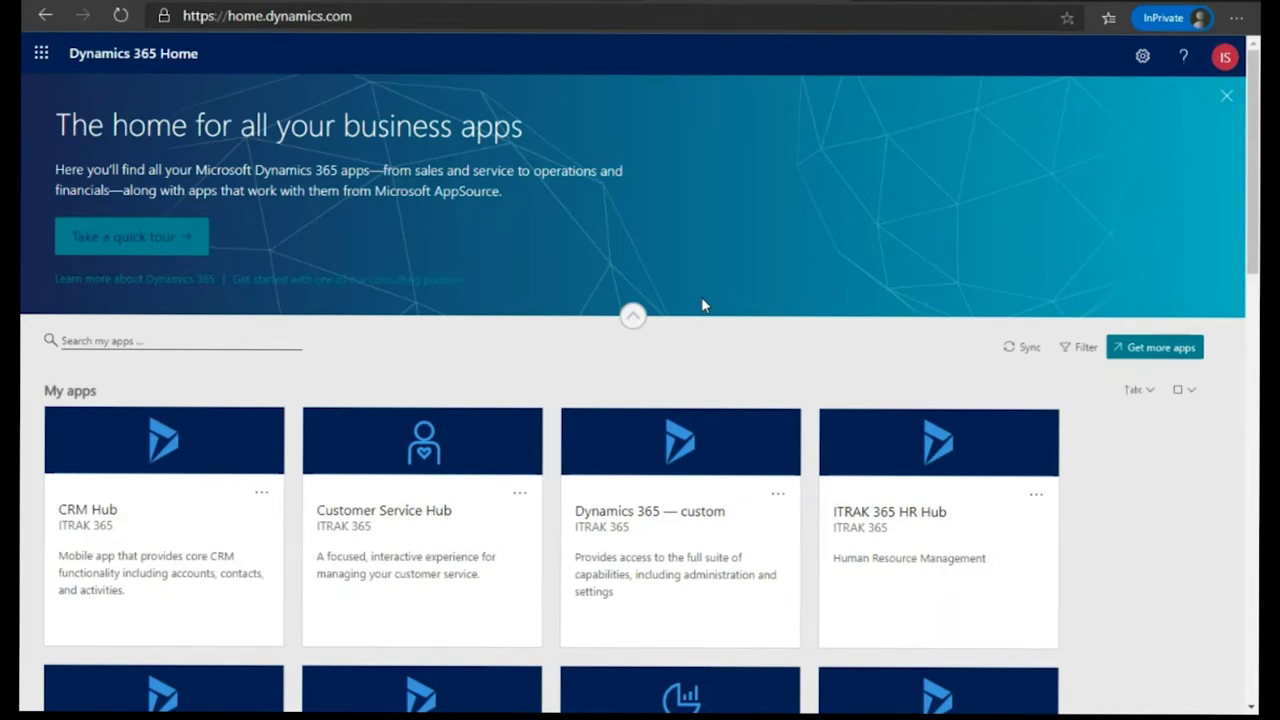
pyautogui.scroll(-1, 702, 305)
pyautogui.scroll(-1, 702, 300)
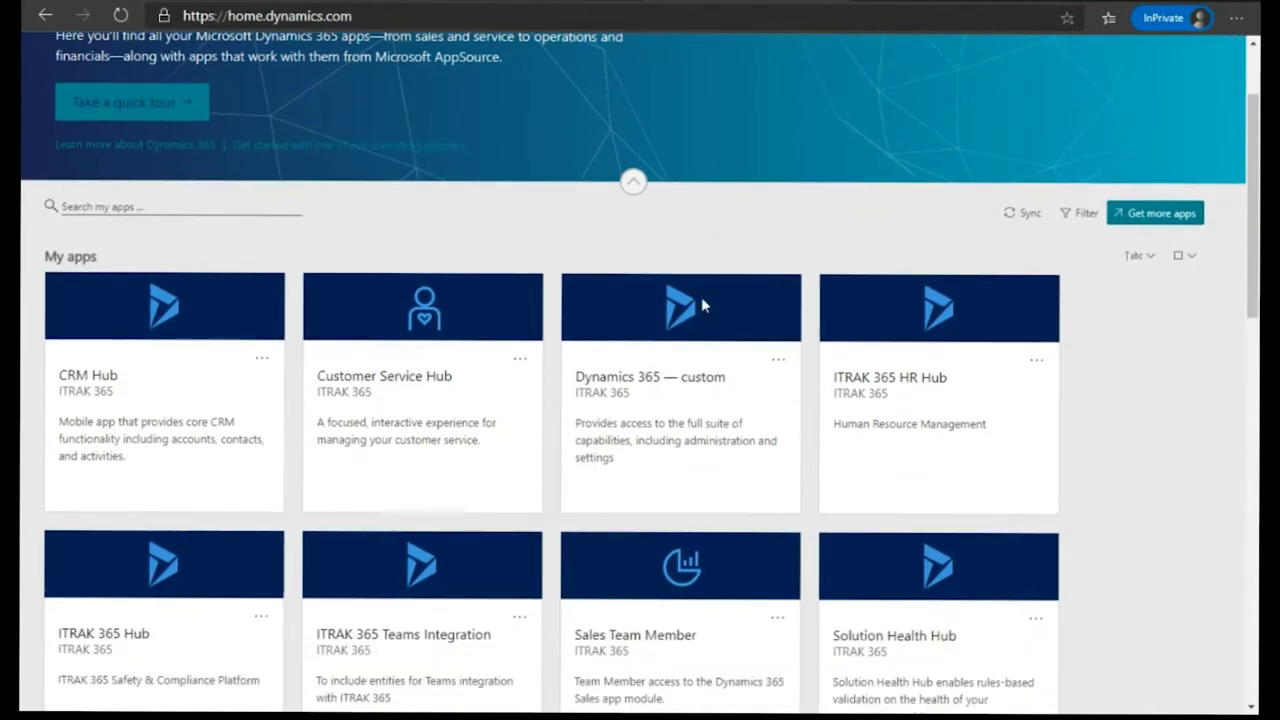
pyautogui.scroll(-1, 702, 305)
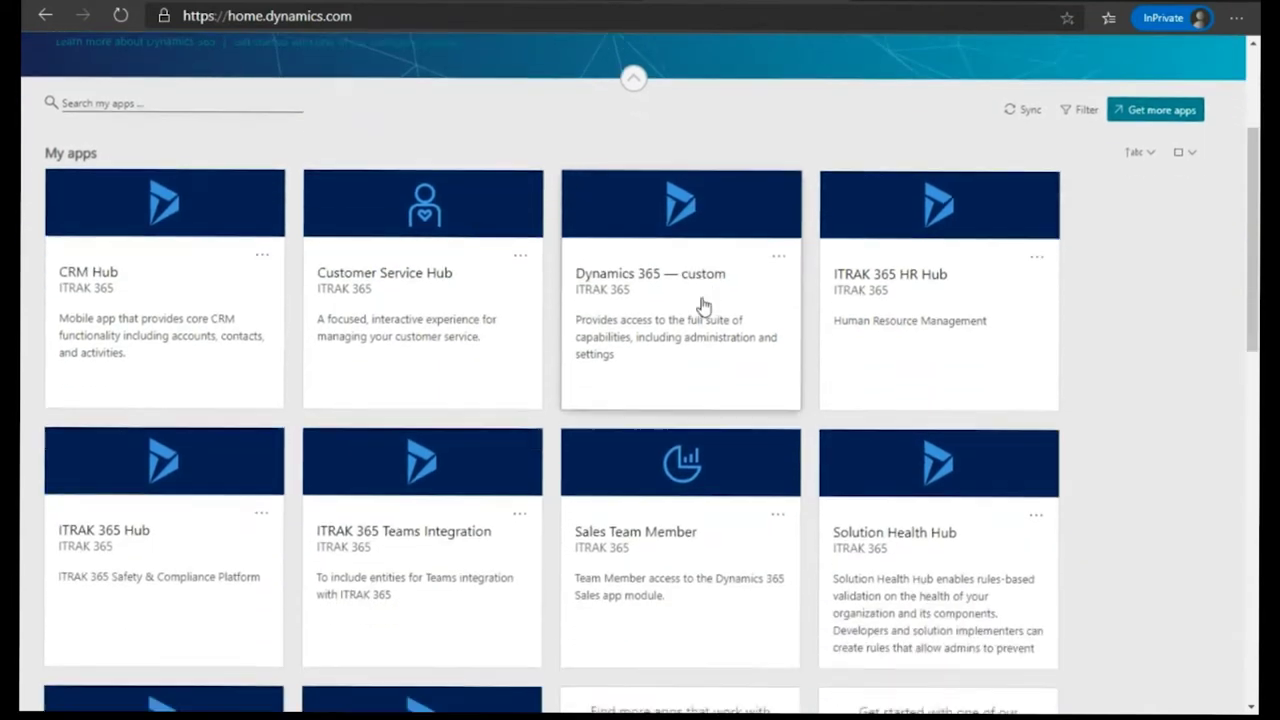
pyautogui.scroll(-1, 218, 562)
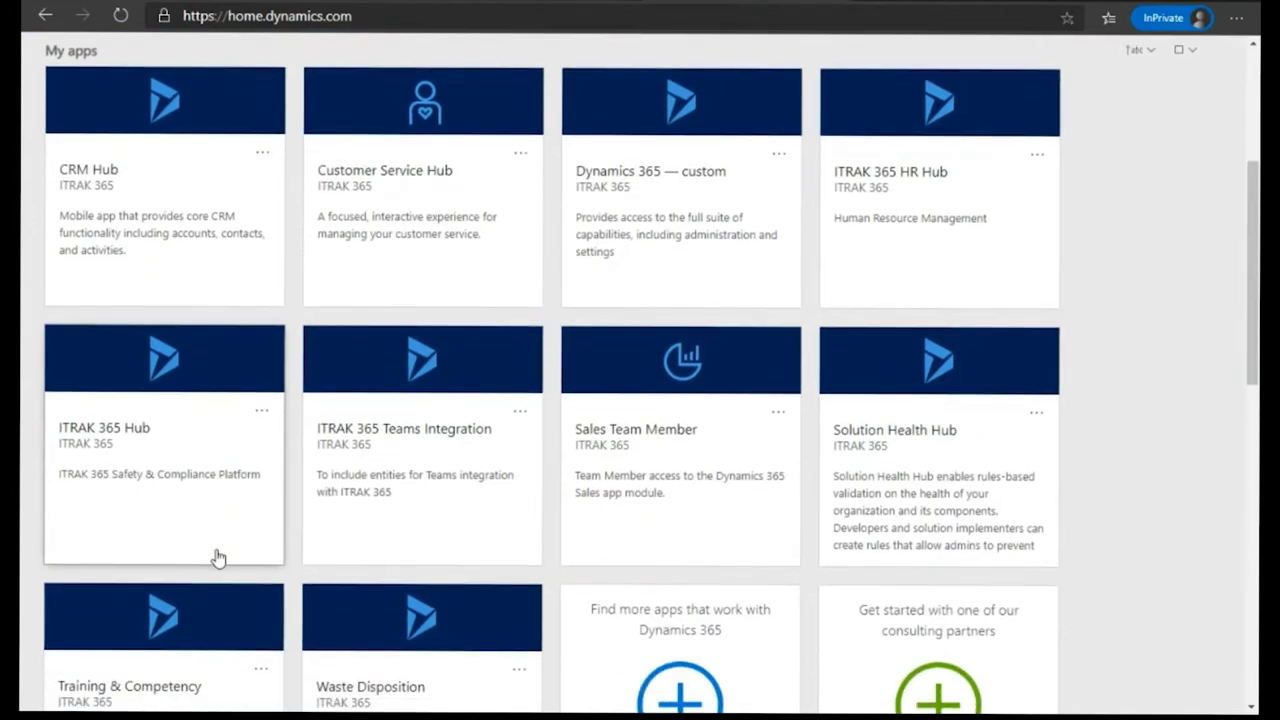
pyautogui.scroll(-2, 218, 558)
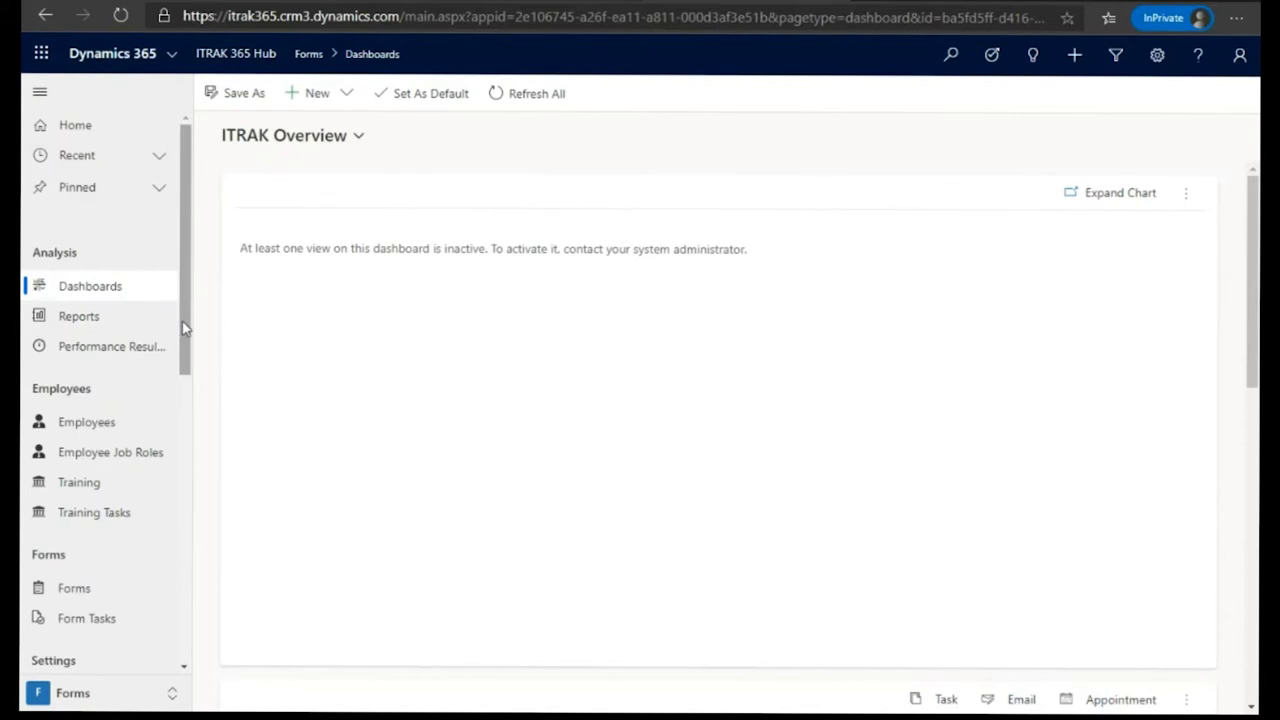
# Look through the ITRAK 365 Hub's navigation entries and its available areas, staying in the Forms area.
pyautogui.moveTo(183, 328); pyautogui.dragTo(189, 480)
pyautogui.click(171, 696)
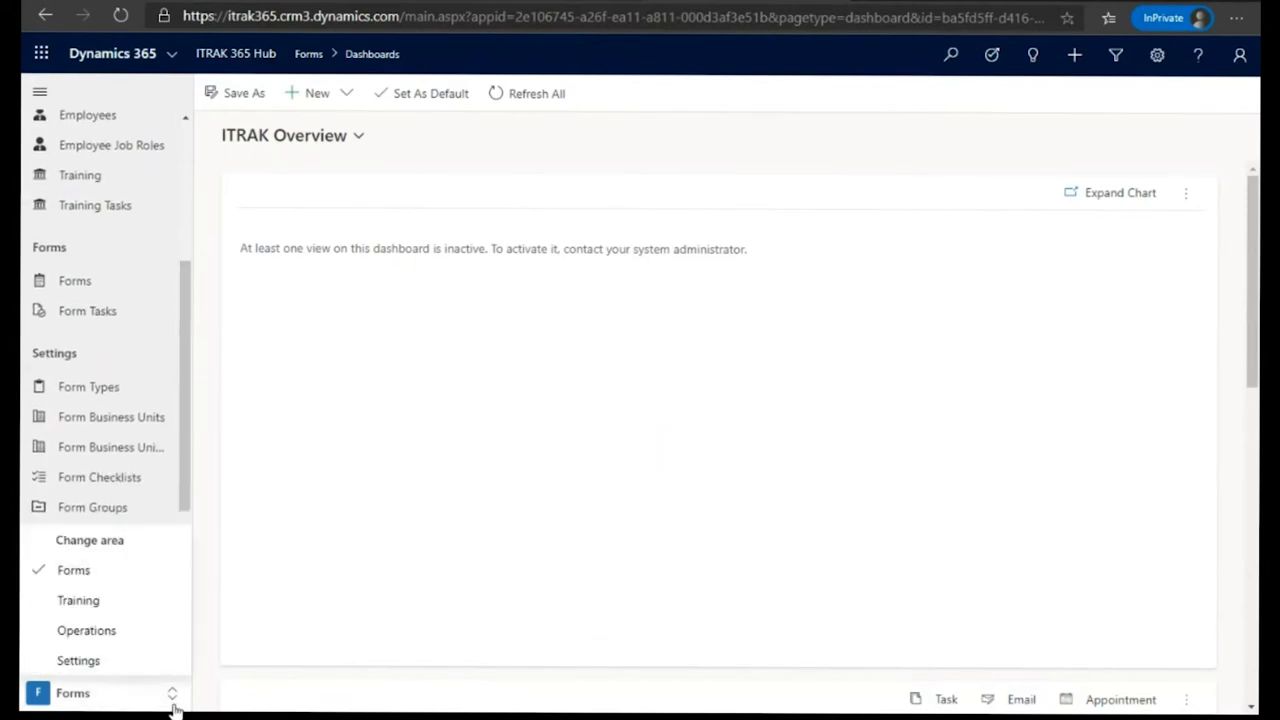
pyautogui.click(135, 582)
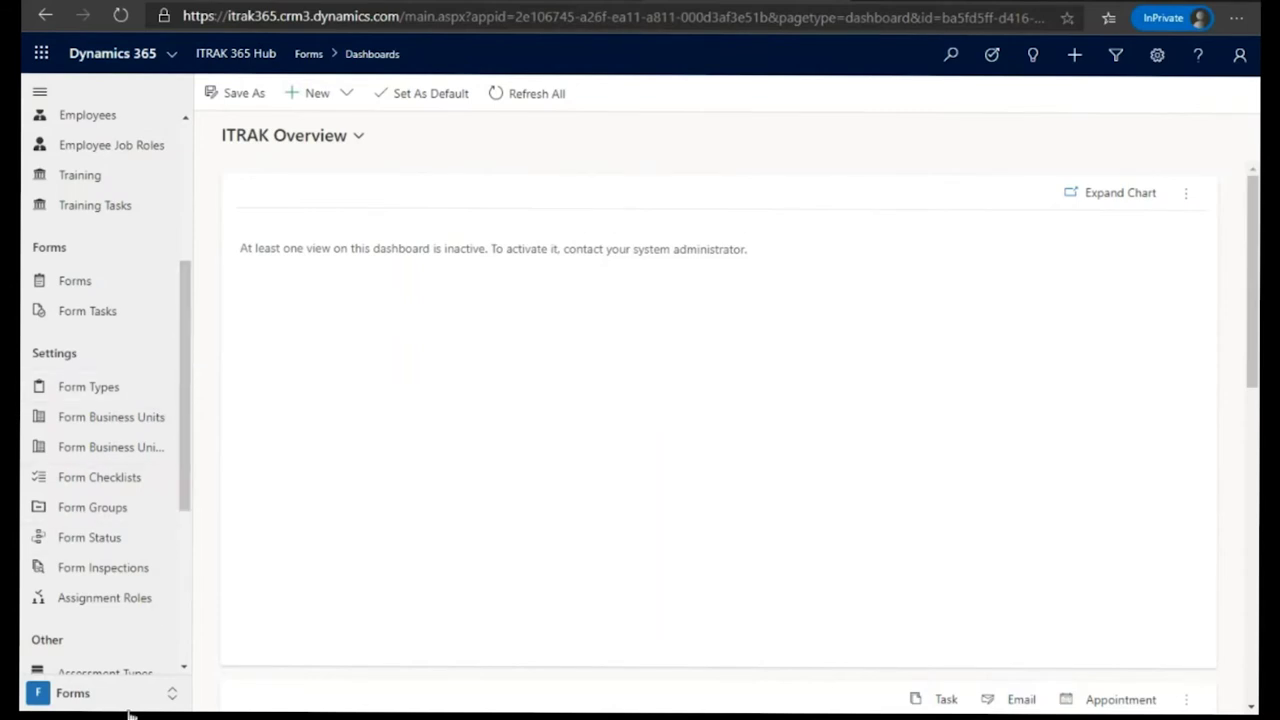
pyautogui.moveTo(191, 512); pyautogui.dragTo(198, 370)
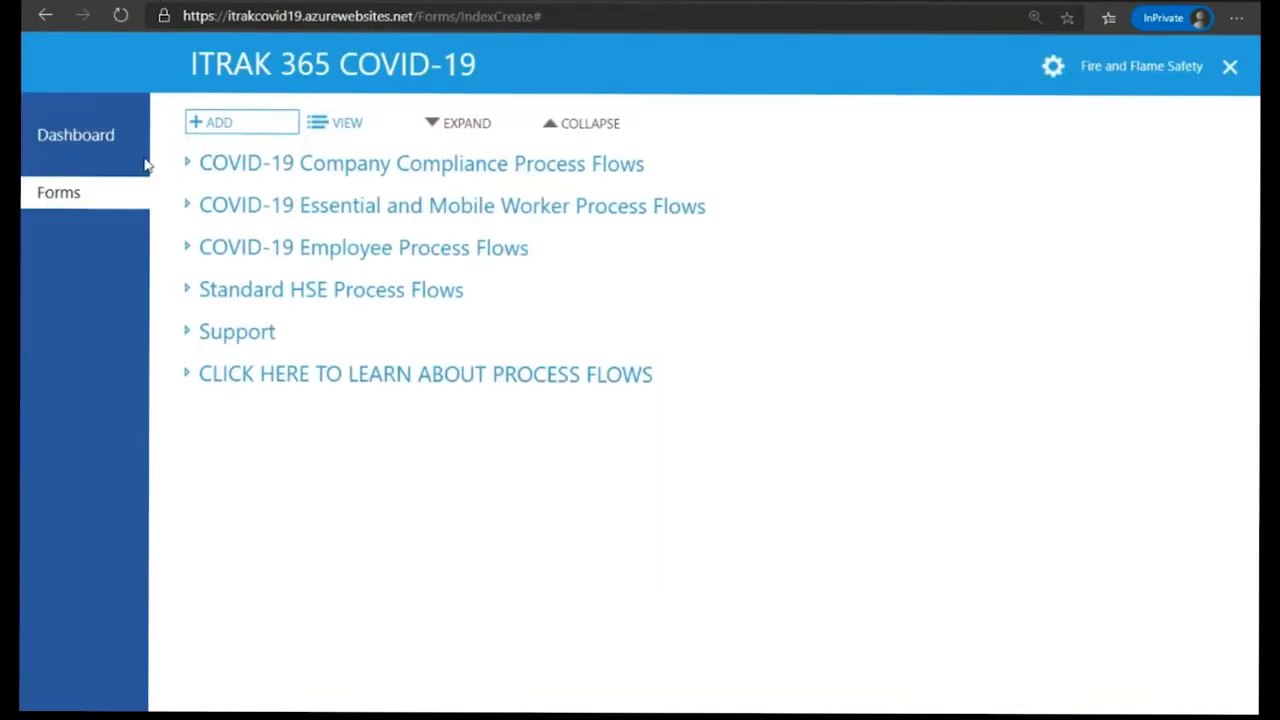
# View the ITRAK 365 COVID-19 portal's Dashboard, and check which forms the COVID-19 Company Compliance Process Flows group contains.
pyautogui.click(90, 148)
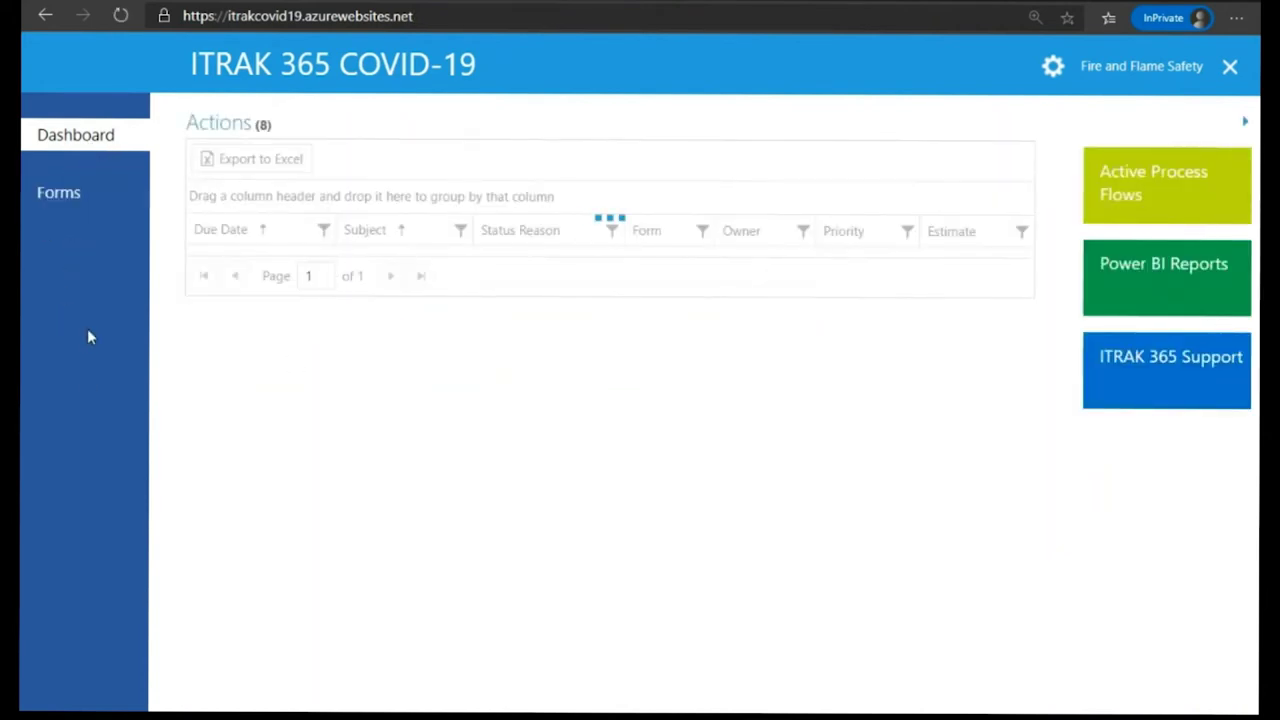
pyautogui.click(85, 202)
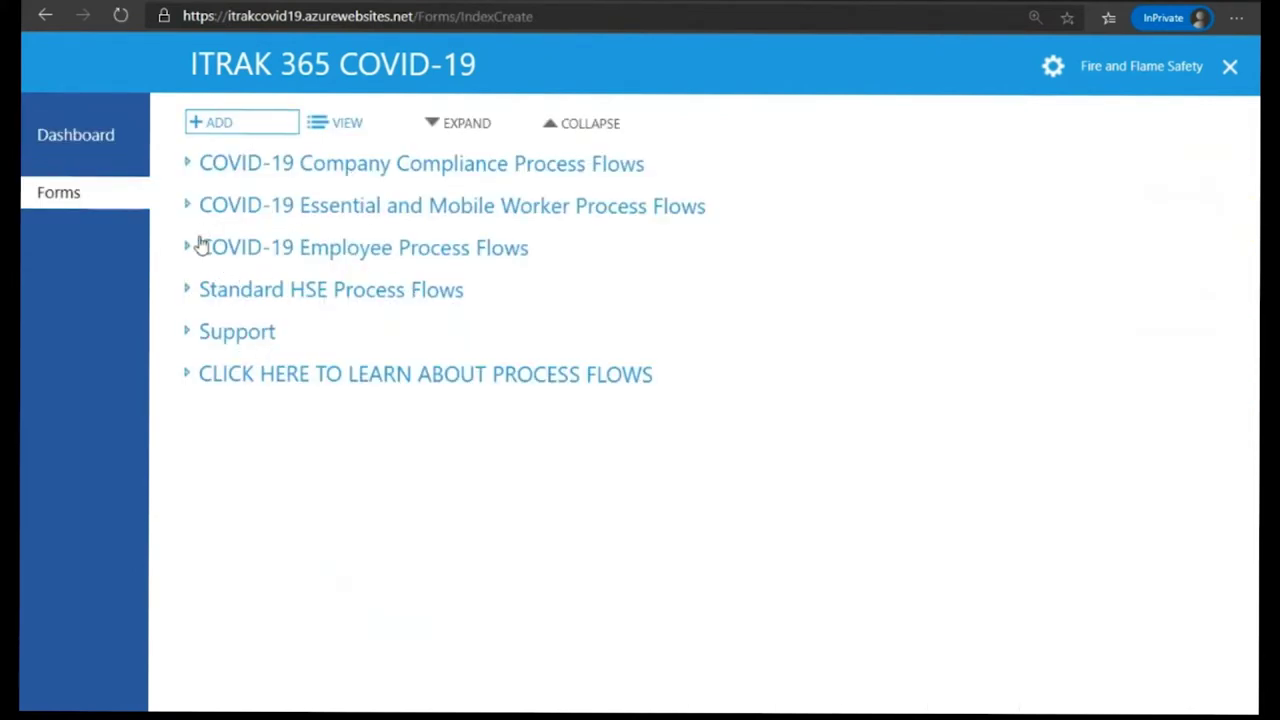
pyautogui.click(188, 166)
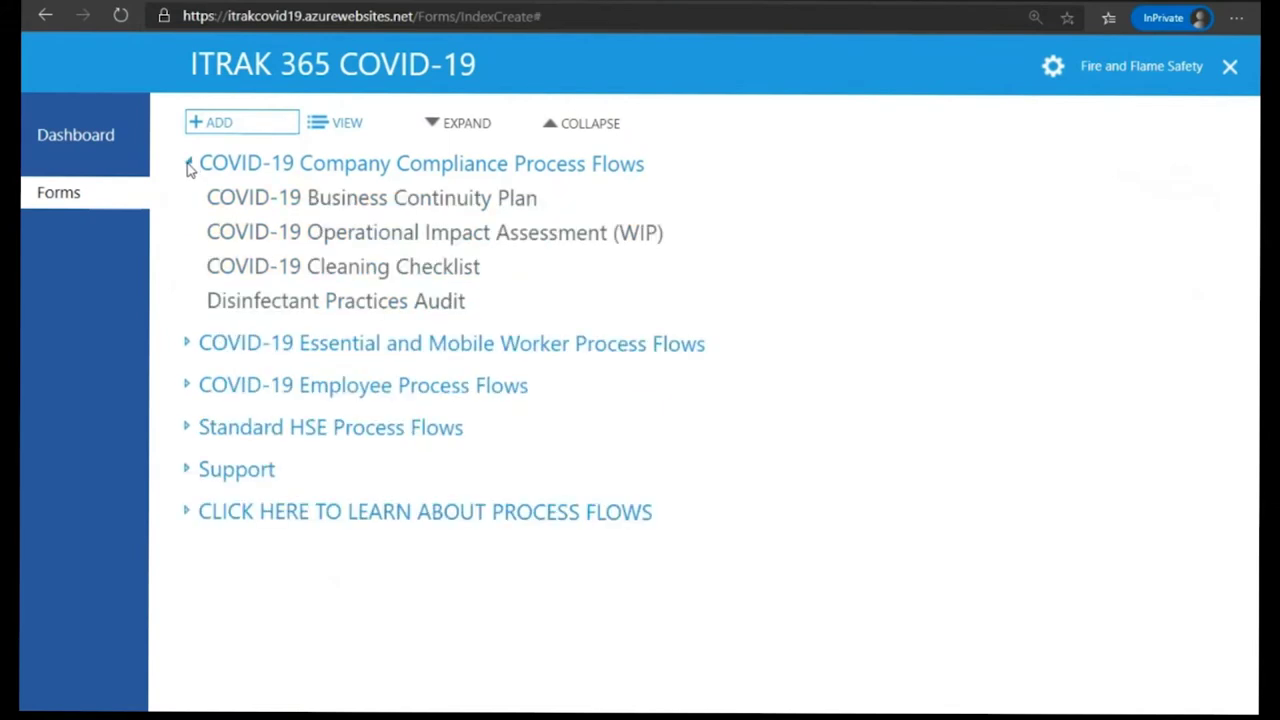
pyautogui.click(188, 166)
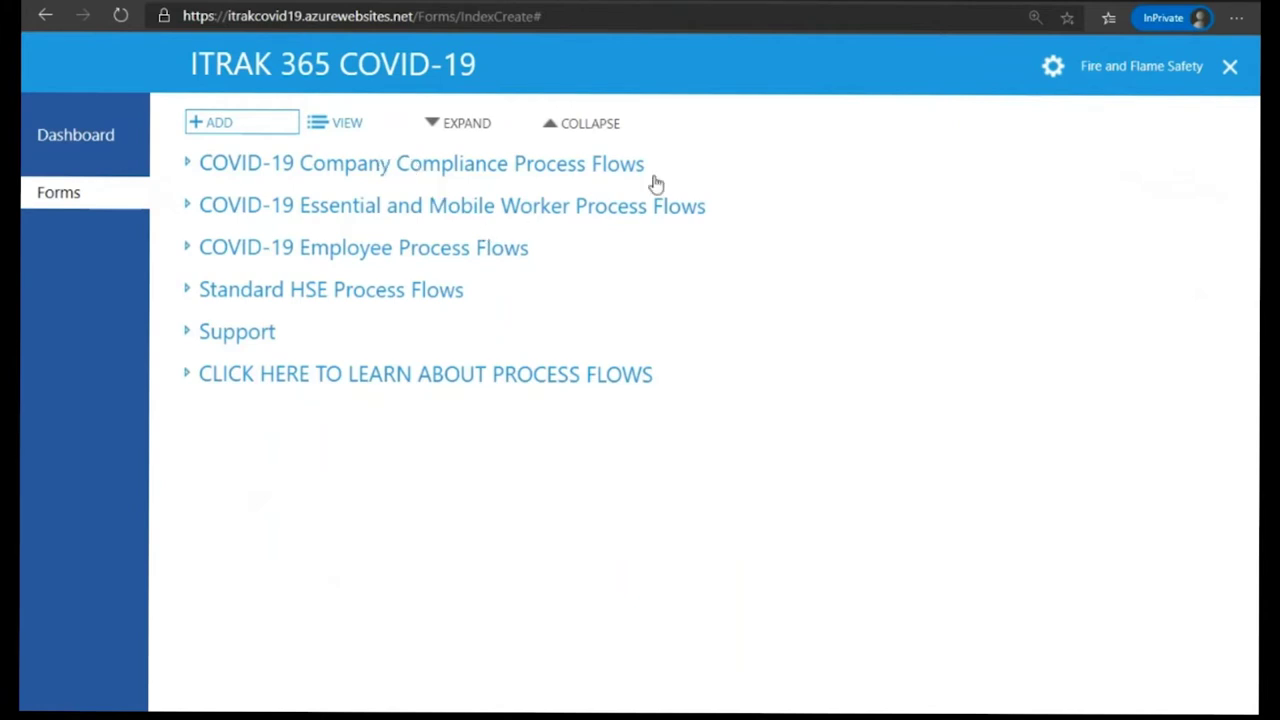
# Open the Form Groups list in the ITRAK 365 Hub and compare it with the groups on the portal's Forms page.
pyautogui.click(757, 4)
pyautogui.moveTo(193, 360); pyautogui.dragTo(197, 538)
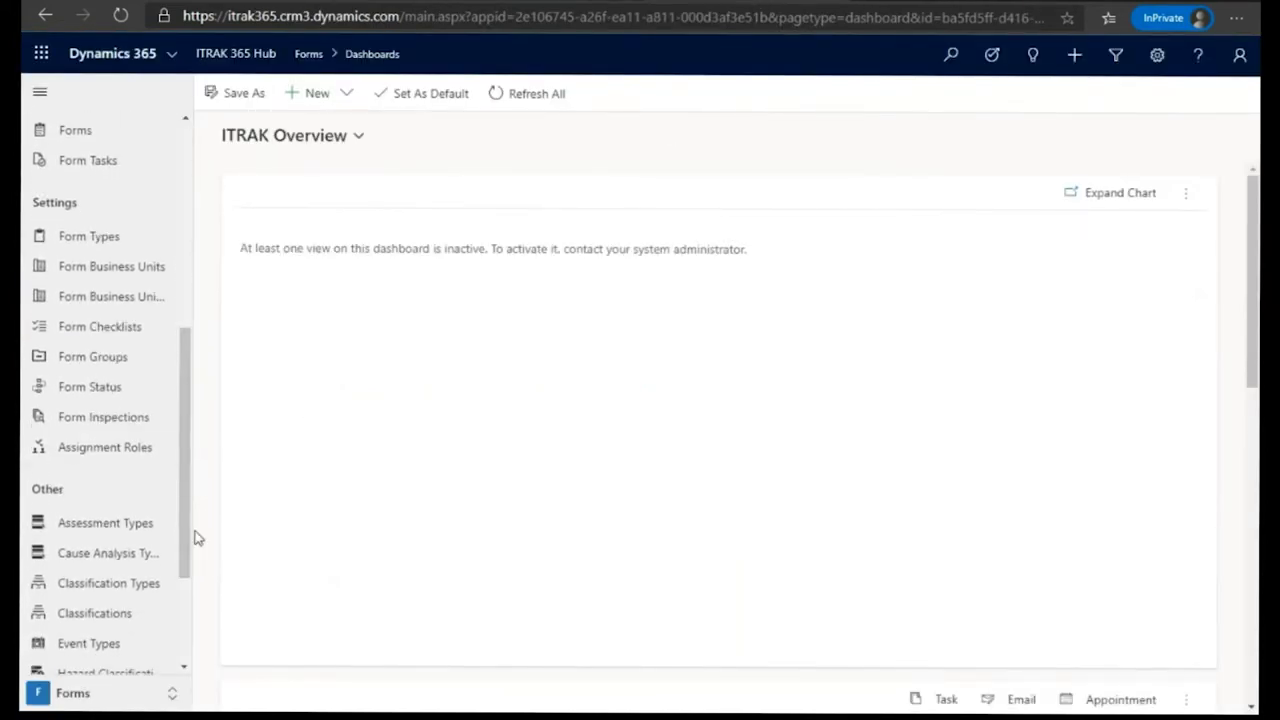
pyautogui.click(108, 364)
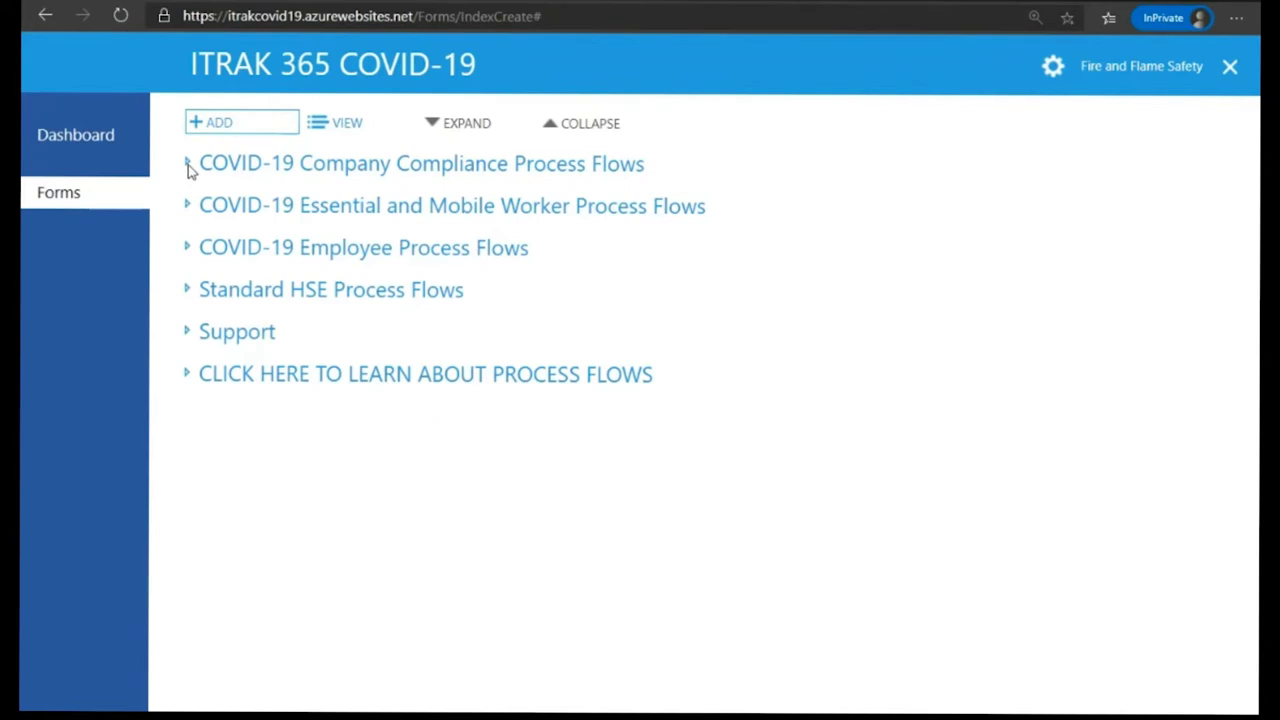
pyautogui.click(187, 165)
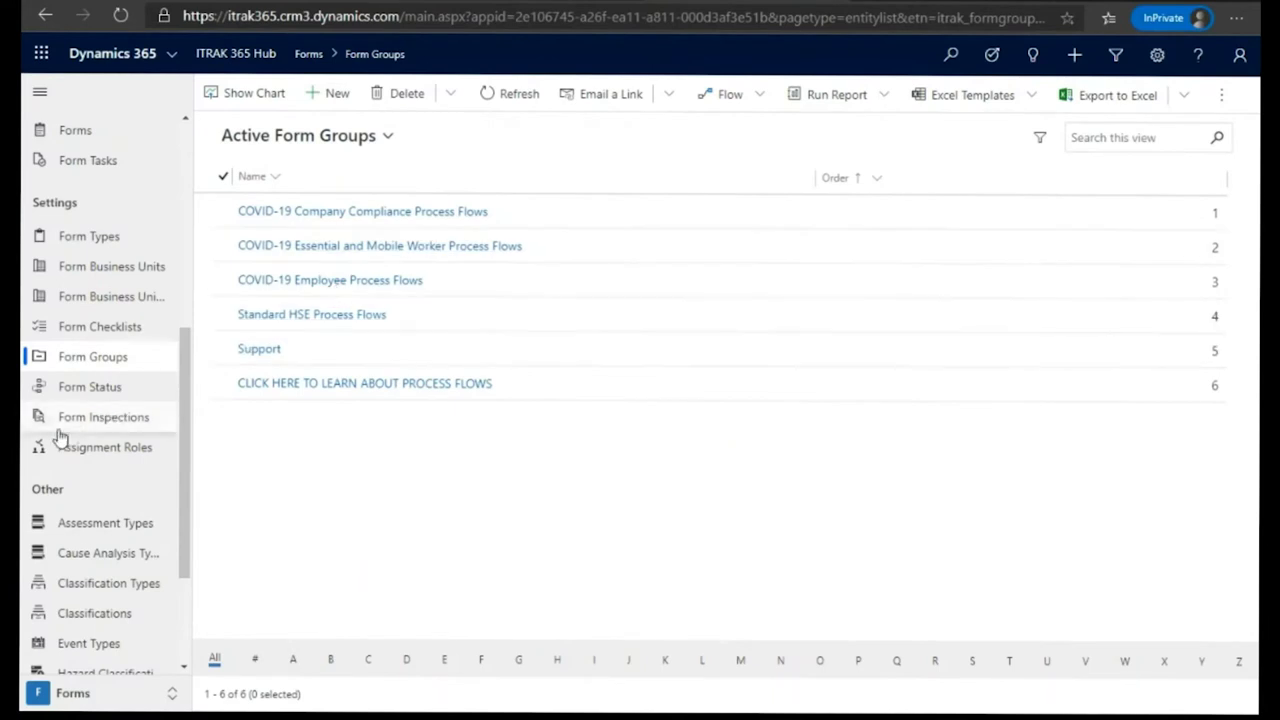
# View the hub's Form Types, and list all selectable employees for Entered By in the portal's COVID-19 Business Continuity Plan form.
pyautogui.click(107, 238)
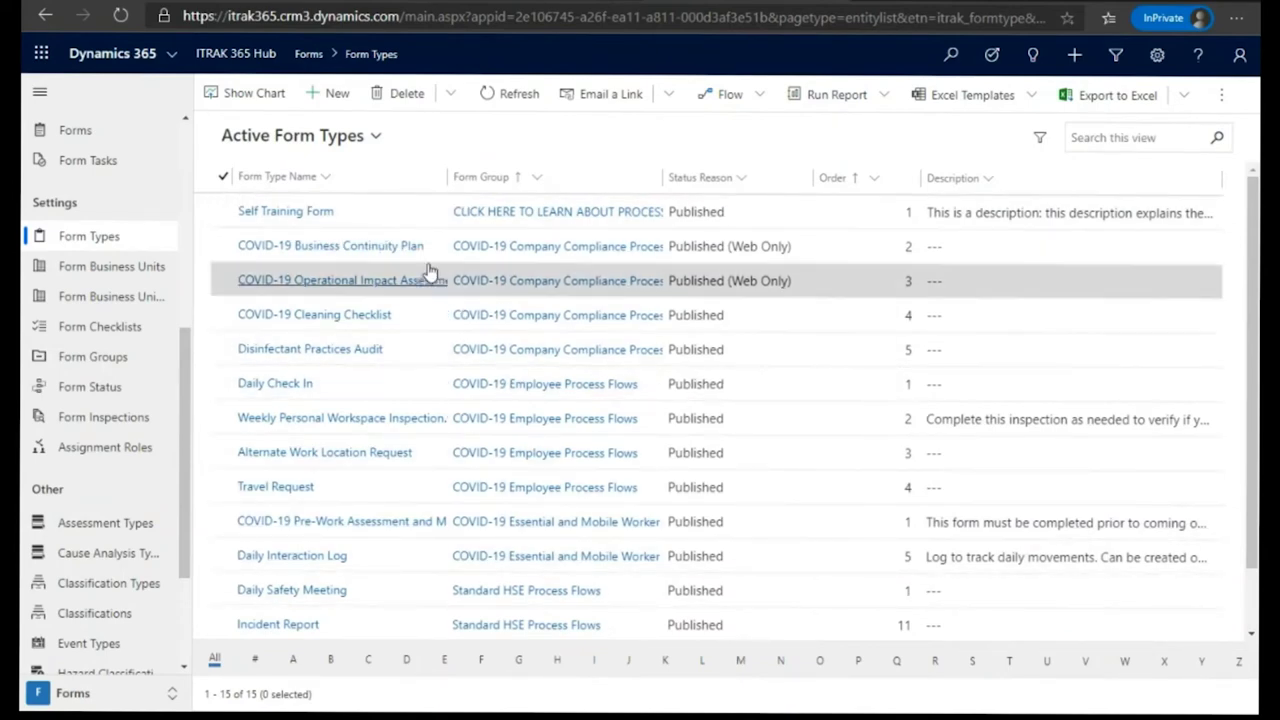
pyautogui.click(245, 2)
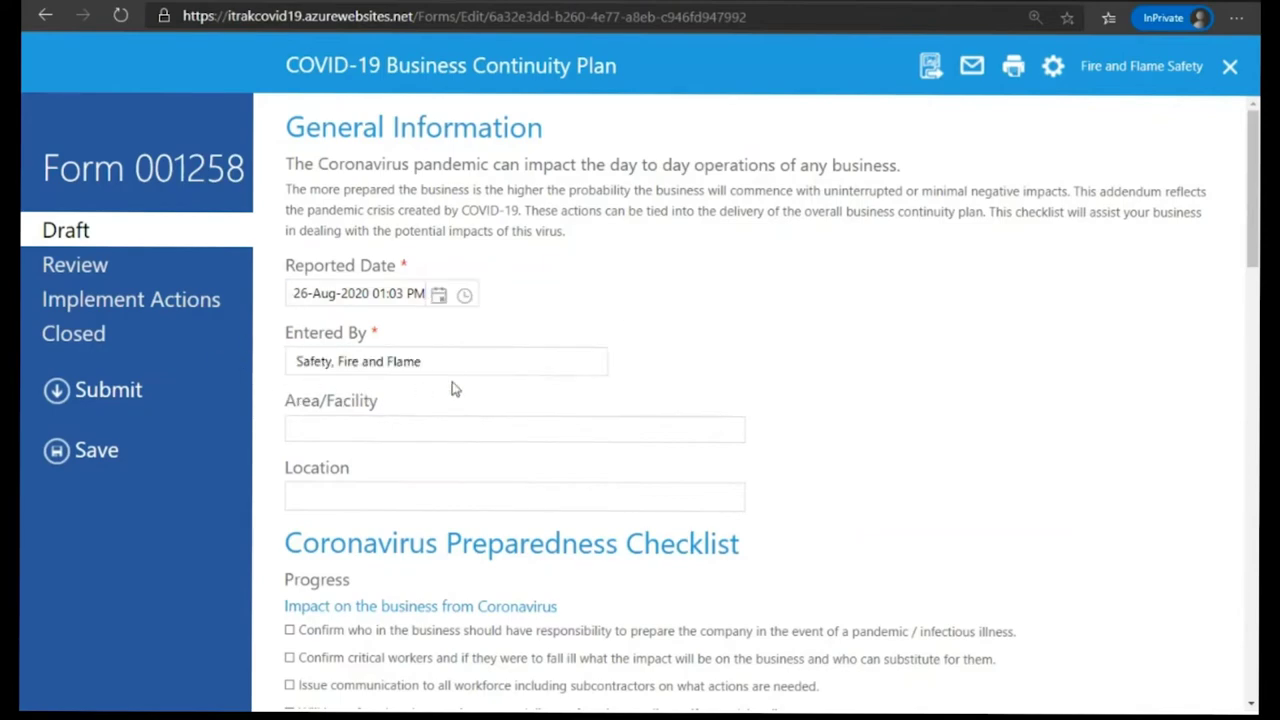
pyautogui.click(488, 371)
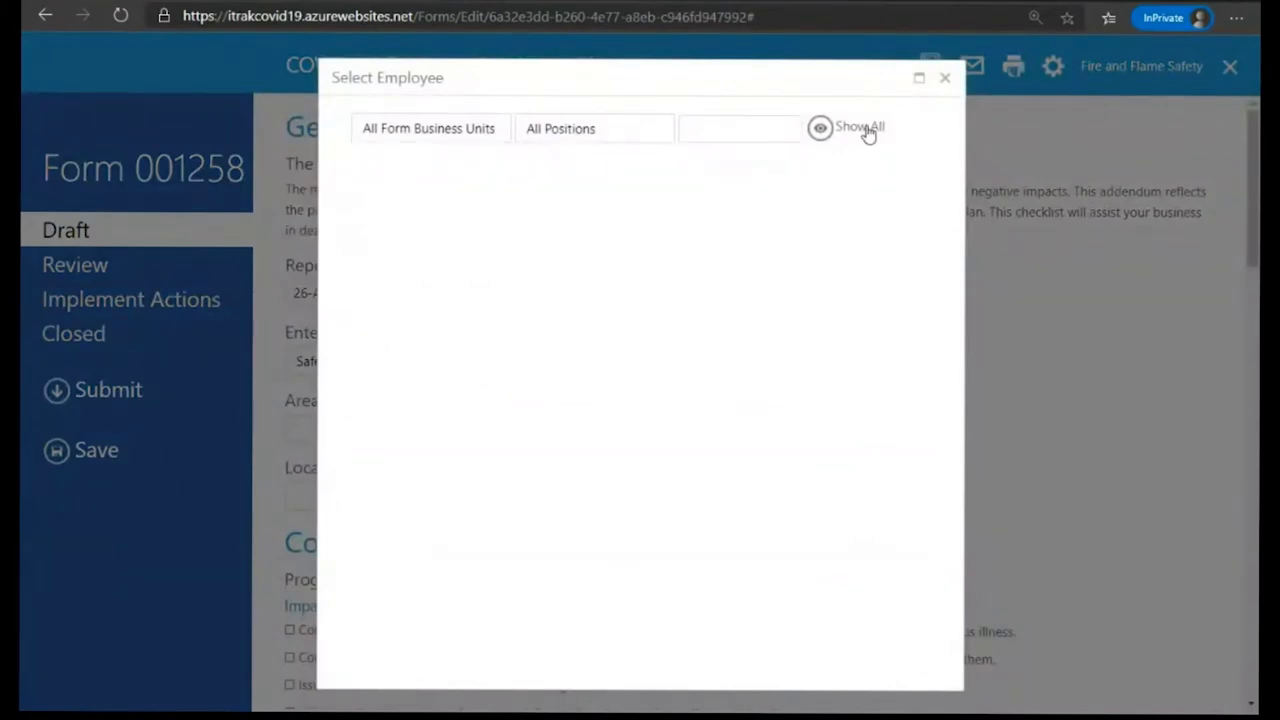
pyautogui.click(866, 130)
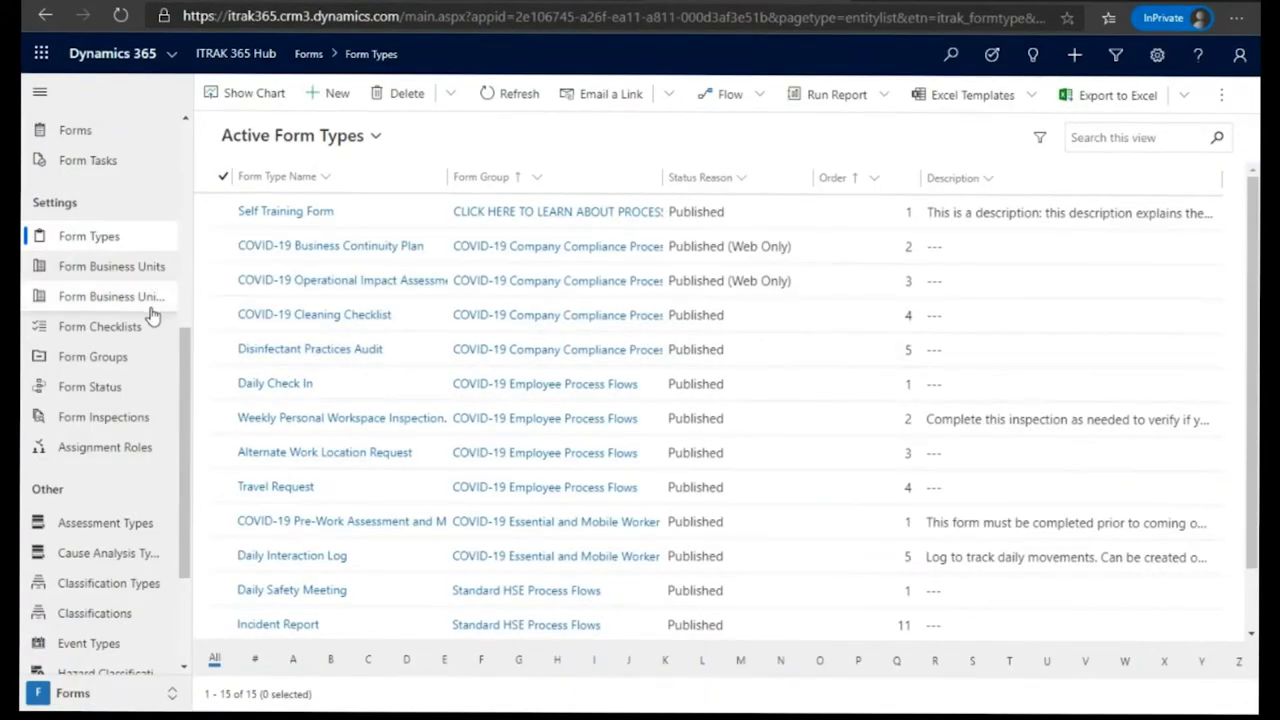
# Browse the active employees in the ITRAK 365 Hub and open the record of the Technical Support employee.
pyautogui.scroll(3, 152, 312)
pyautogui.click(108, 250)
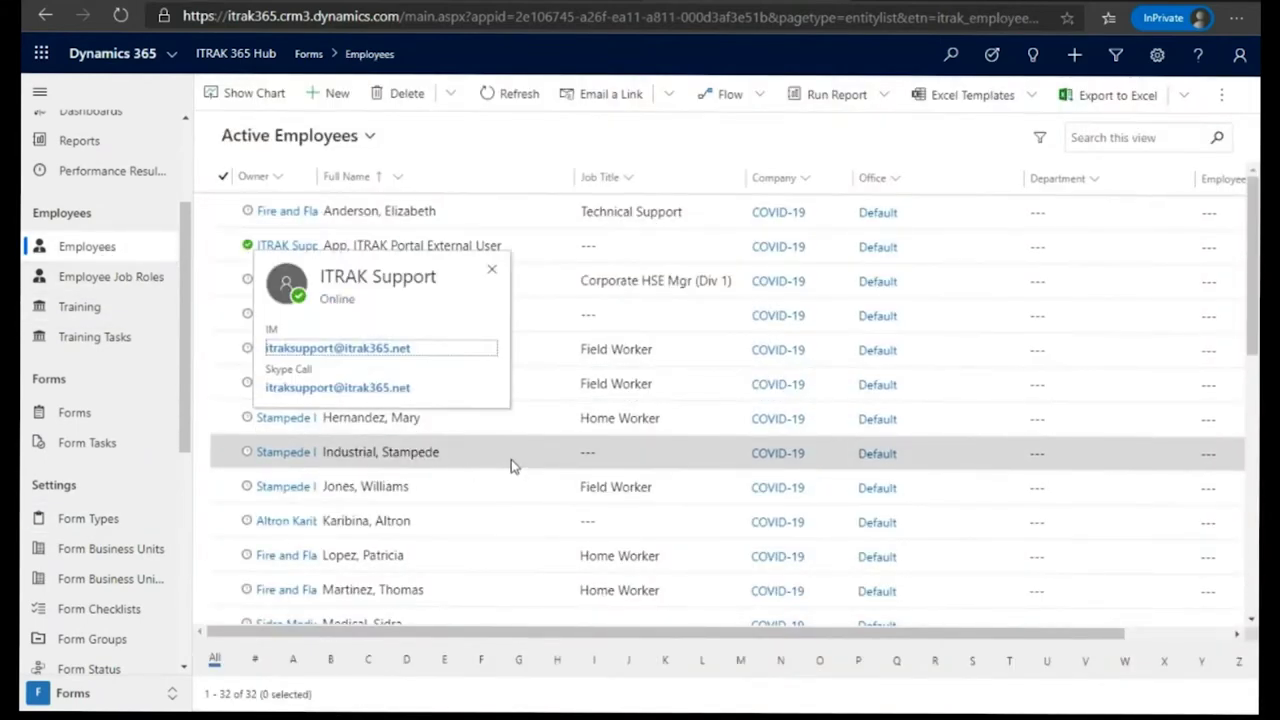
pyautogui.scroll(-5, 515, 486)
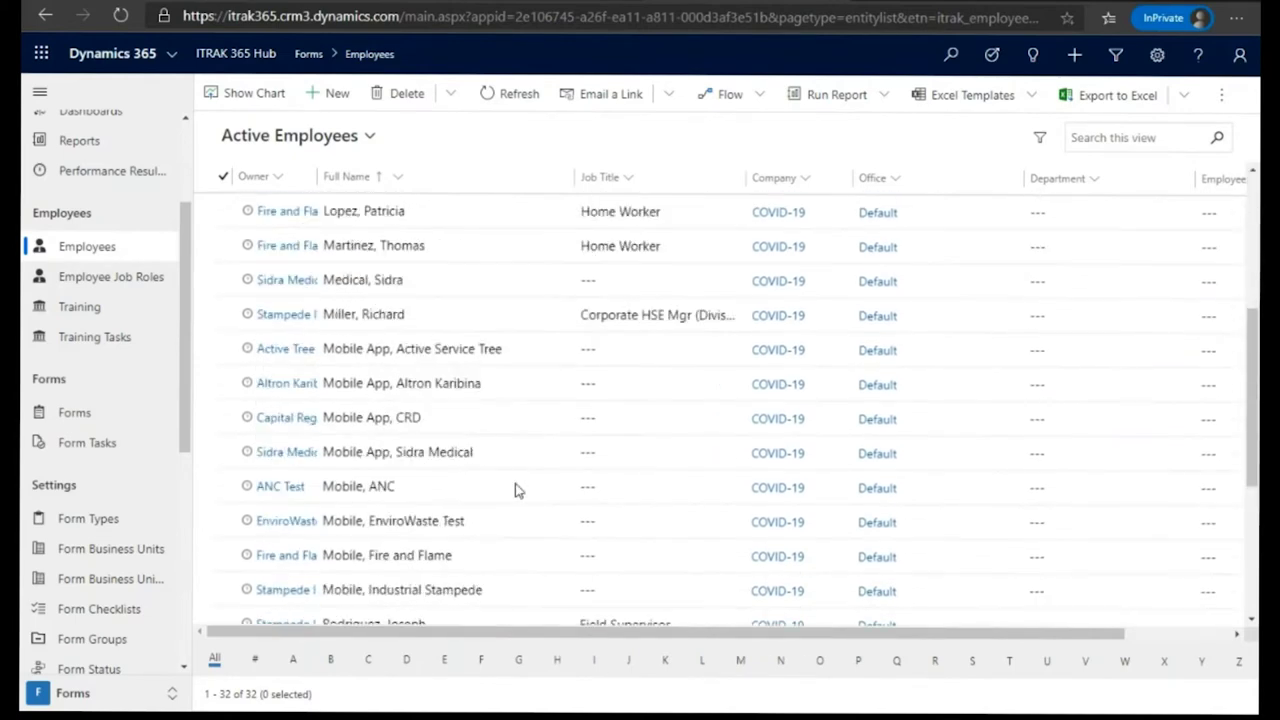
pyautogui.scroll(5, 515, 486)
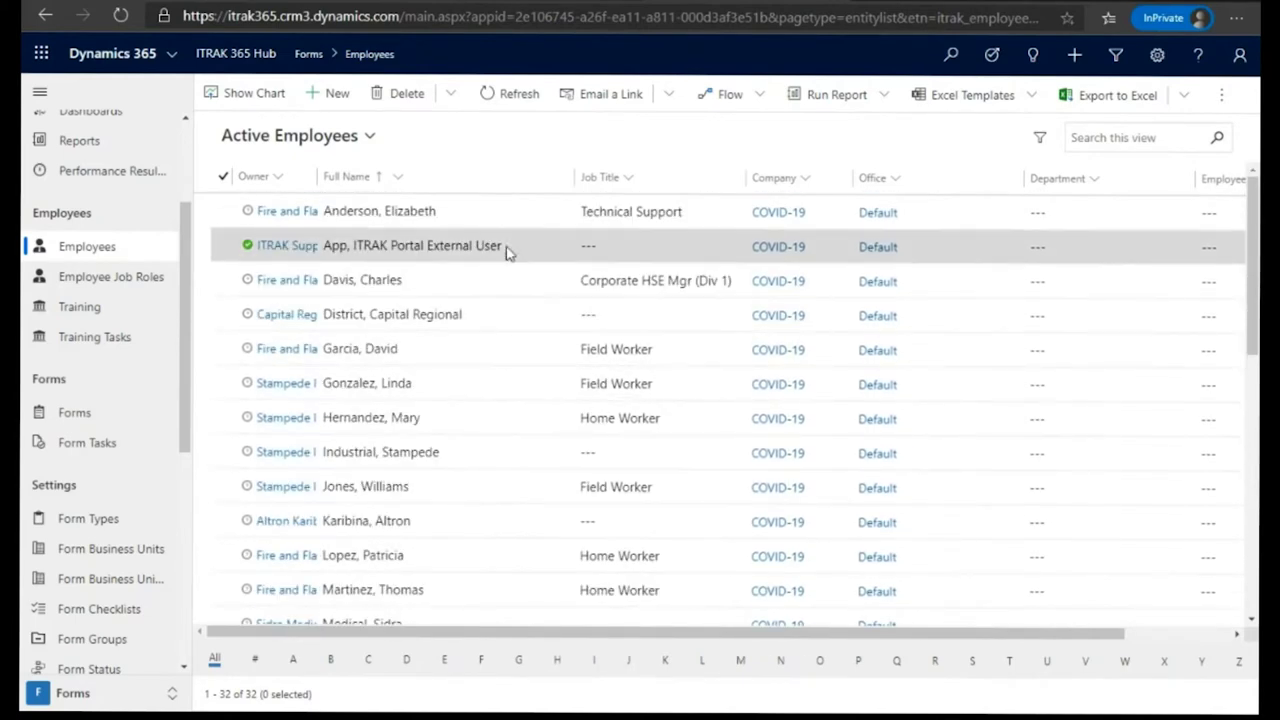
pyautogui.doubleClick(503, 214)
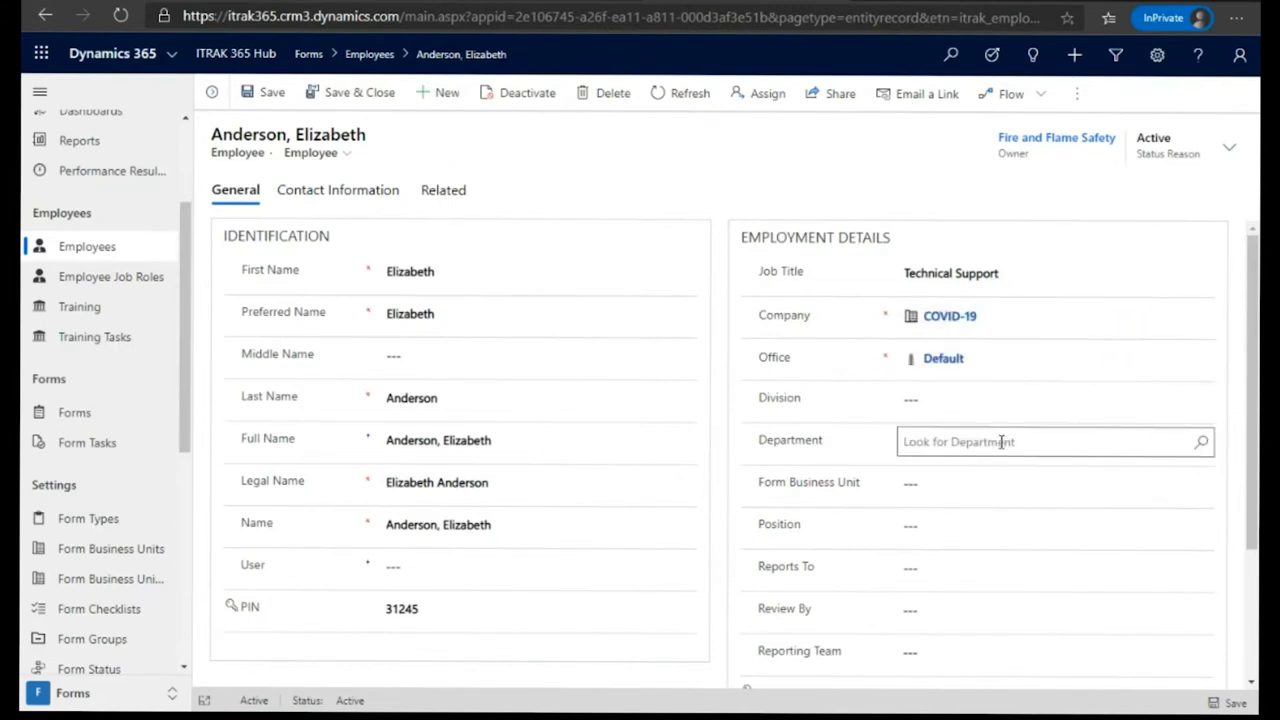
# View the Form Business Units list in the hub settings, and return to the employee record.
pyautogui.scroll(1, 160, 230)
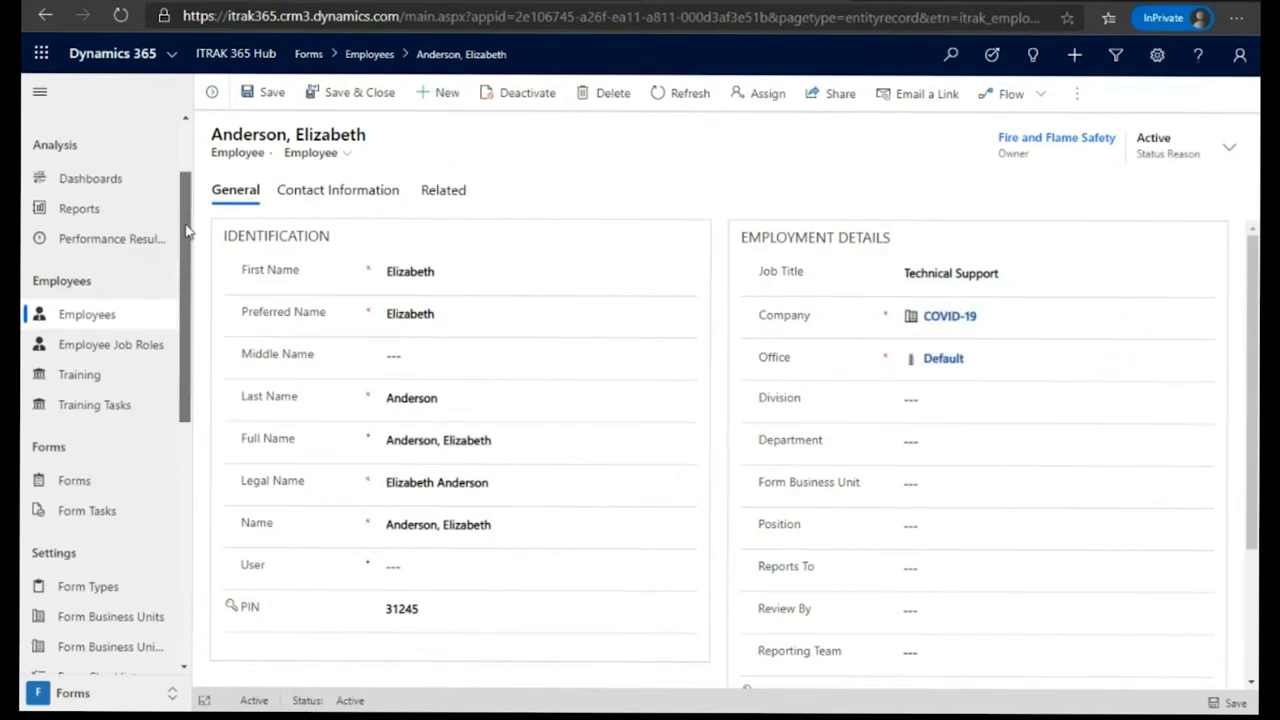
pyautogui.moveTo(186, 231); pyautogui.dragTo(193, 318)
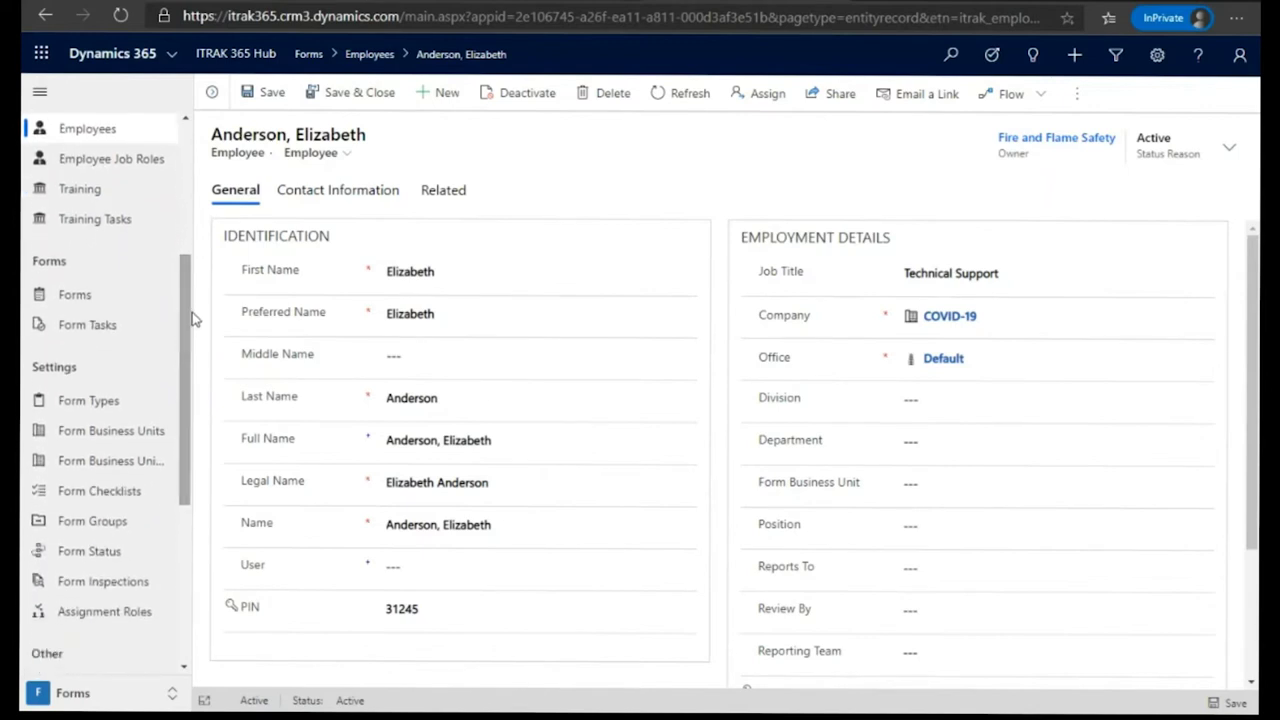
pyautogui.click(146, 441)
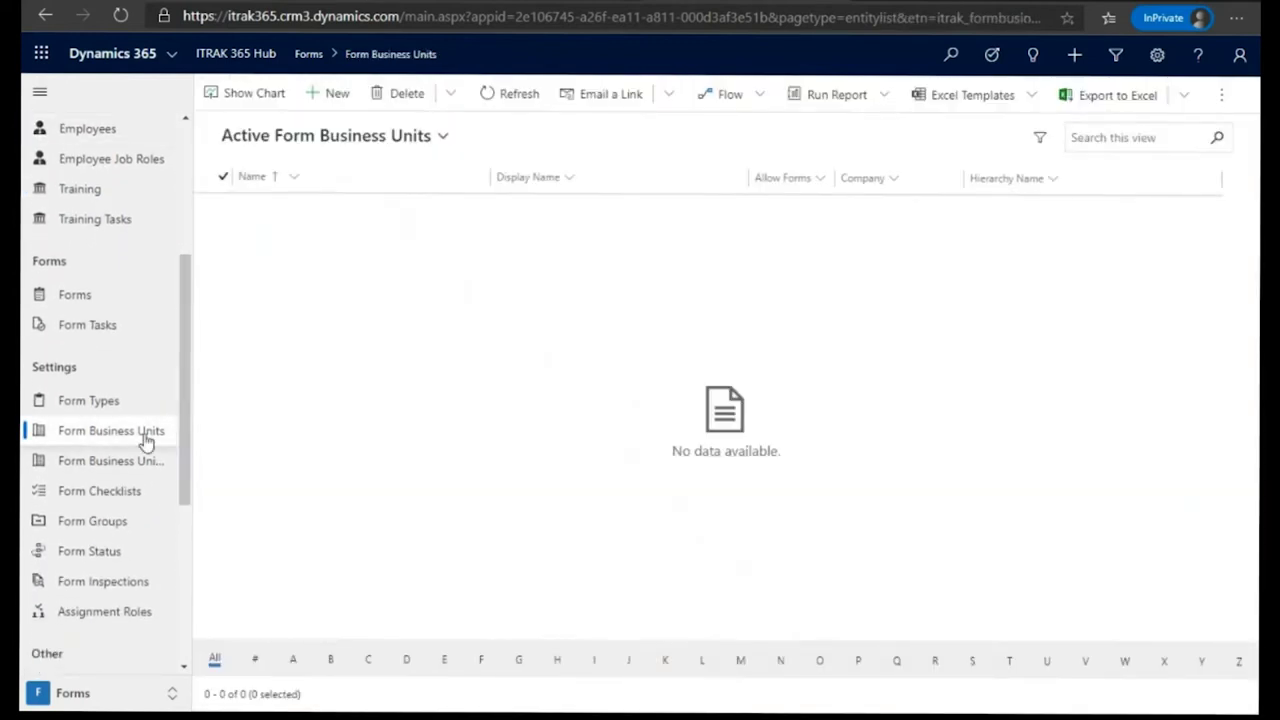
pyautogui.click(41, 23)
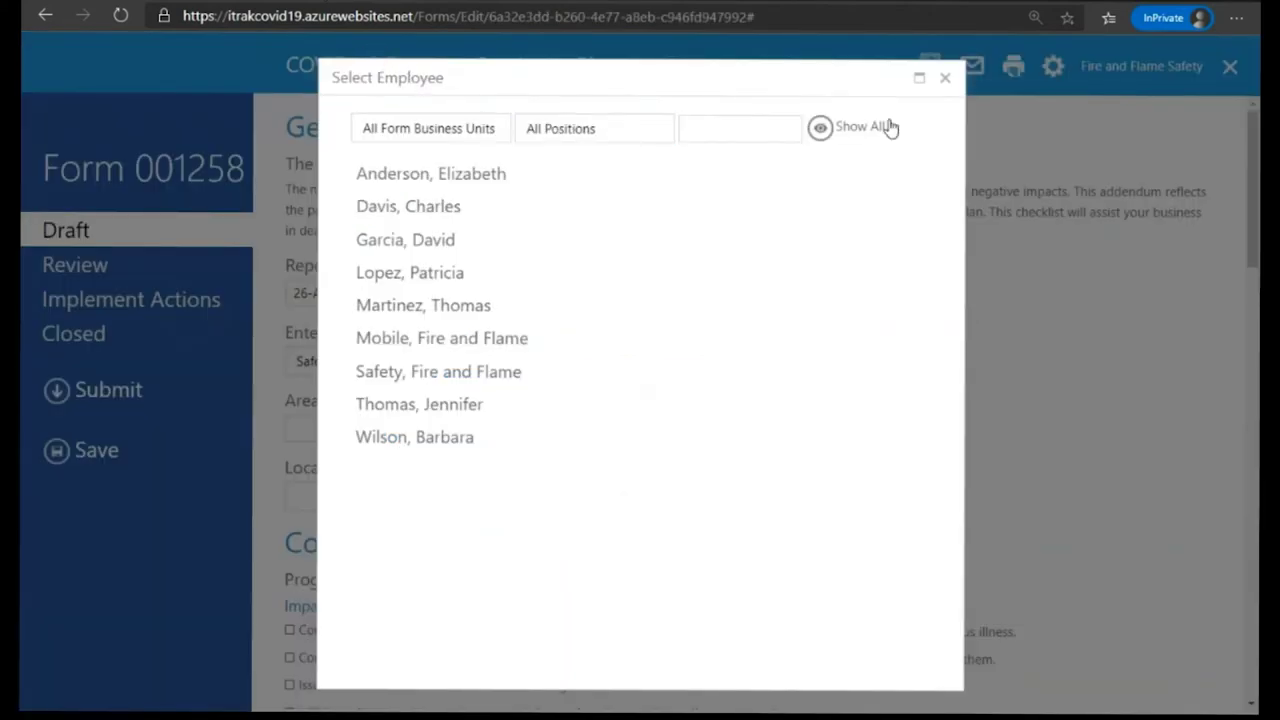
# Close the portal form's employee selection and enter "test" as the Area/Facility of the COVID-19 Business Continuity Plan.
pyautogui.click(945, 77)
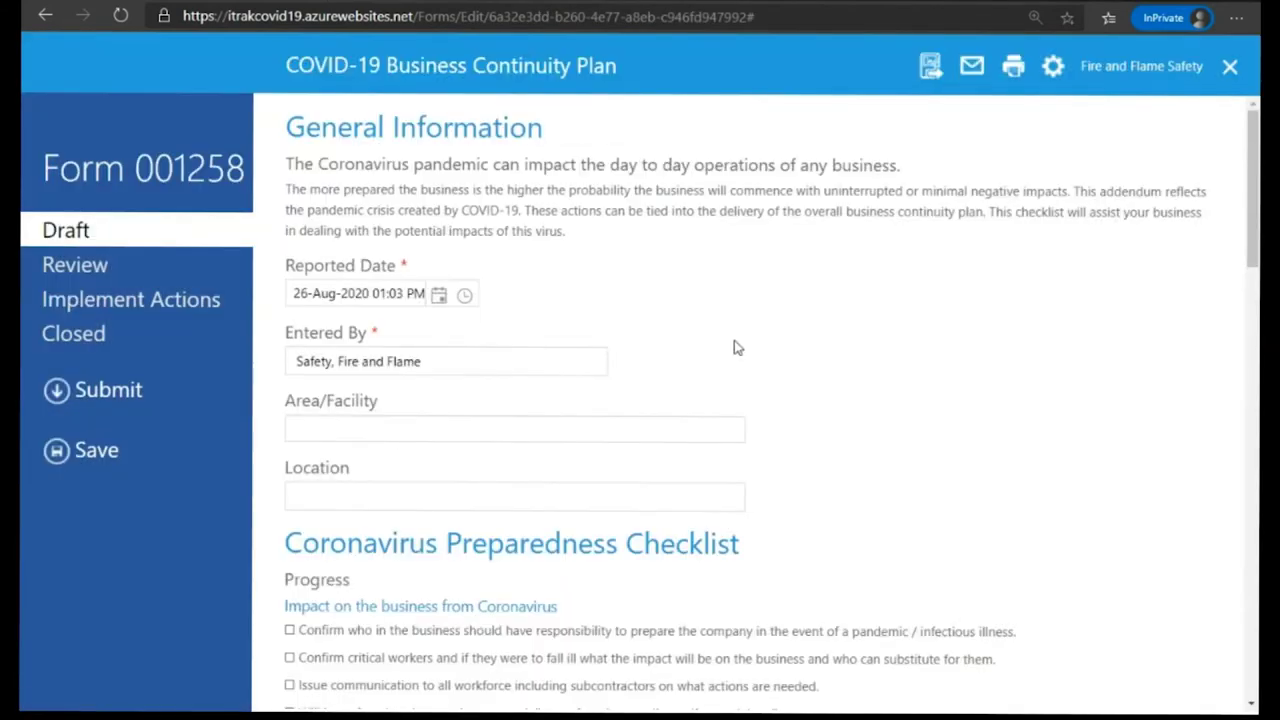
pyautogui.scroll(-1, 352, 371)
pyautogui.click(352, 371)
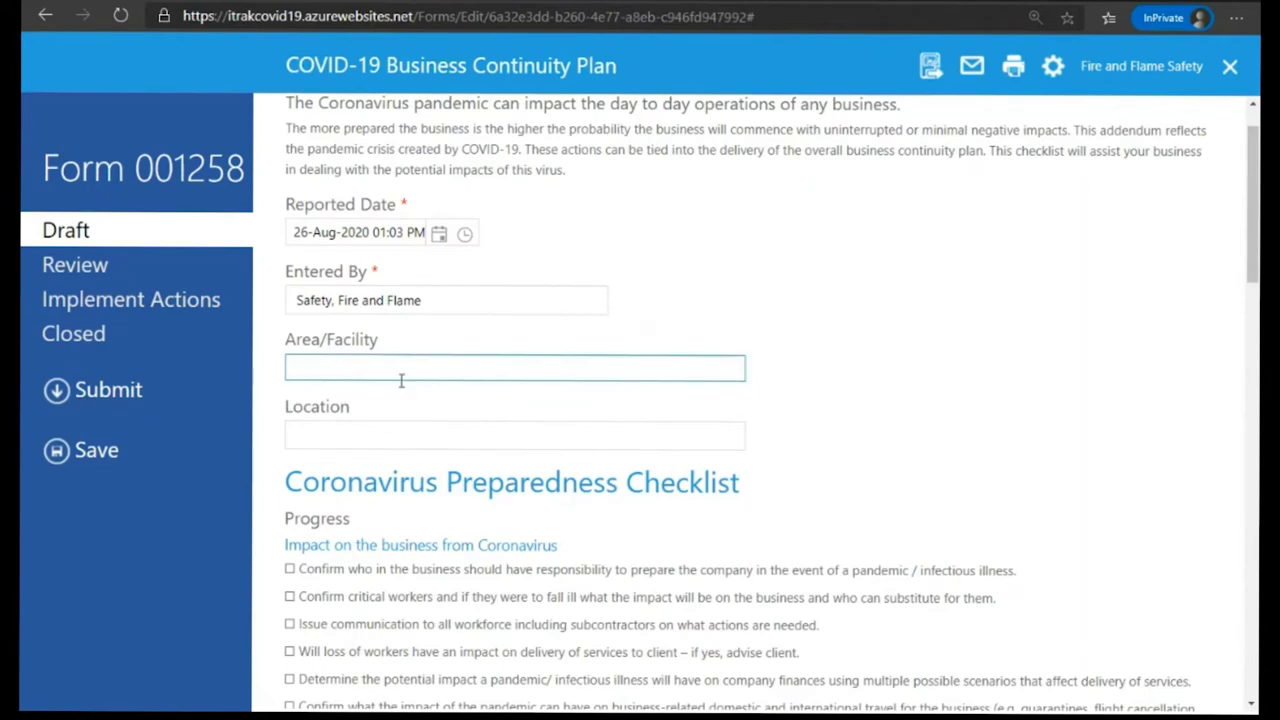
pyautogui.write('test')
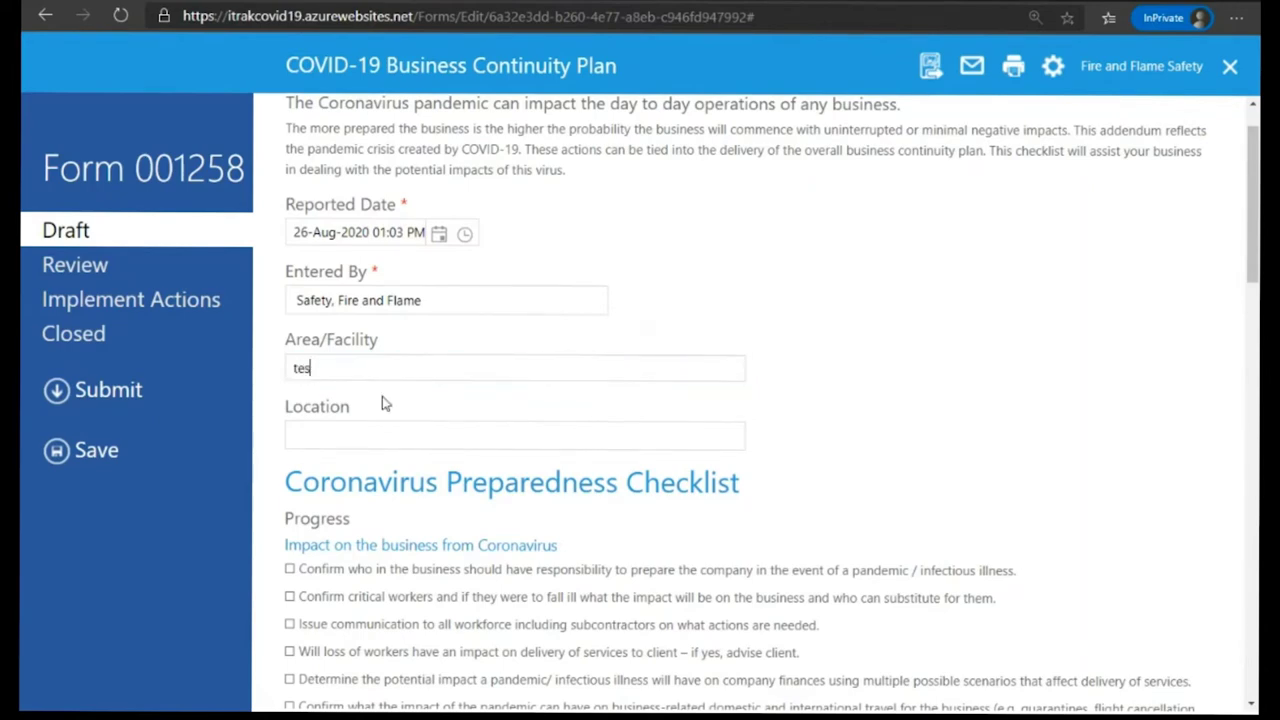
pyautogui.click(371, 432)
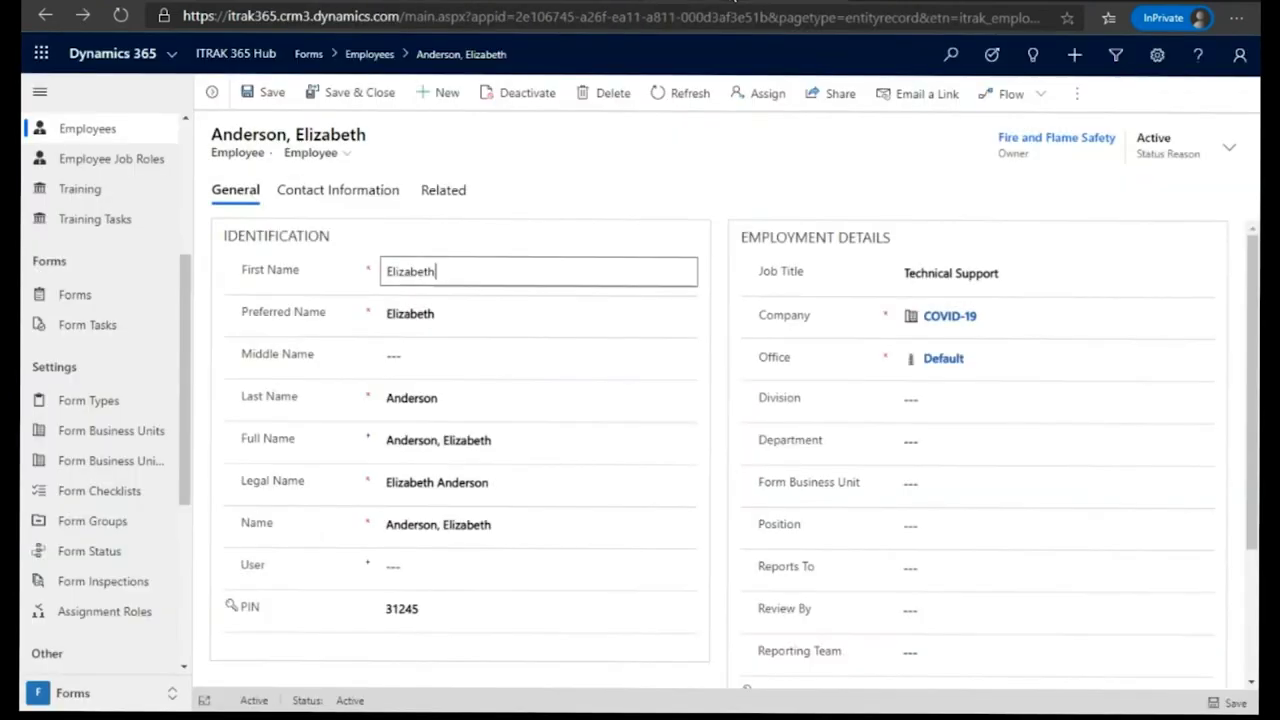
# Open the COVID-19 Business Continuity Plan form type in the hub and check the commands available for its form sections.
pyautogui.click(105, 412)
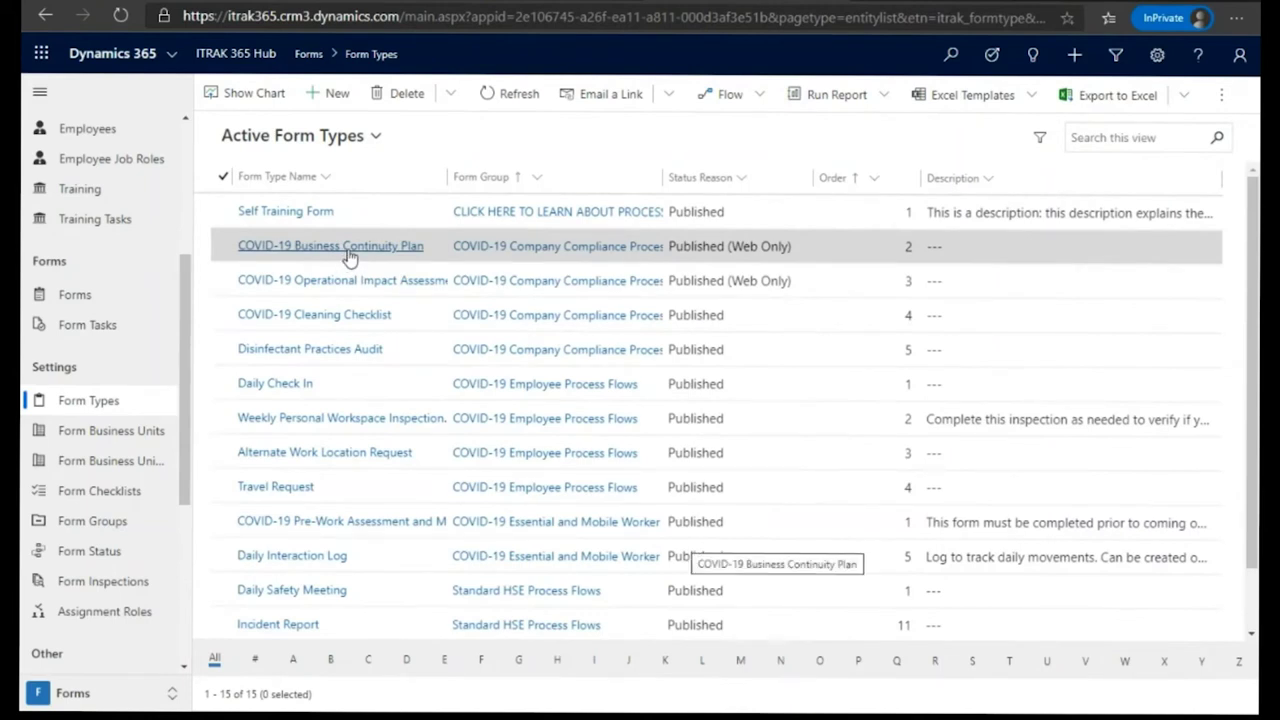
pyautogui.click(349, 257)
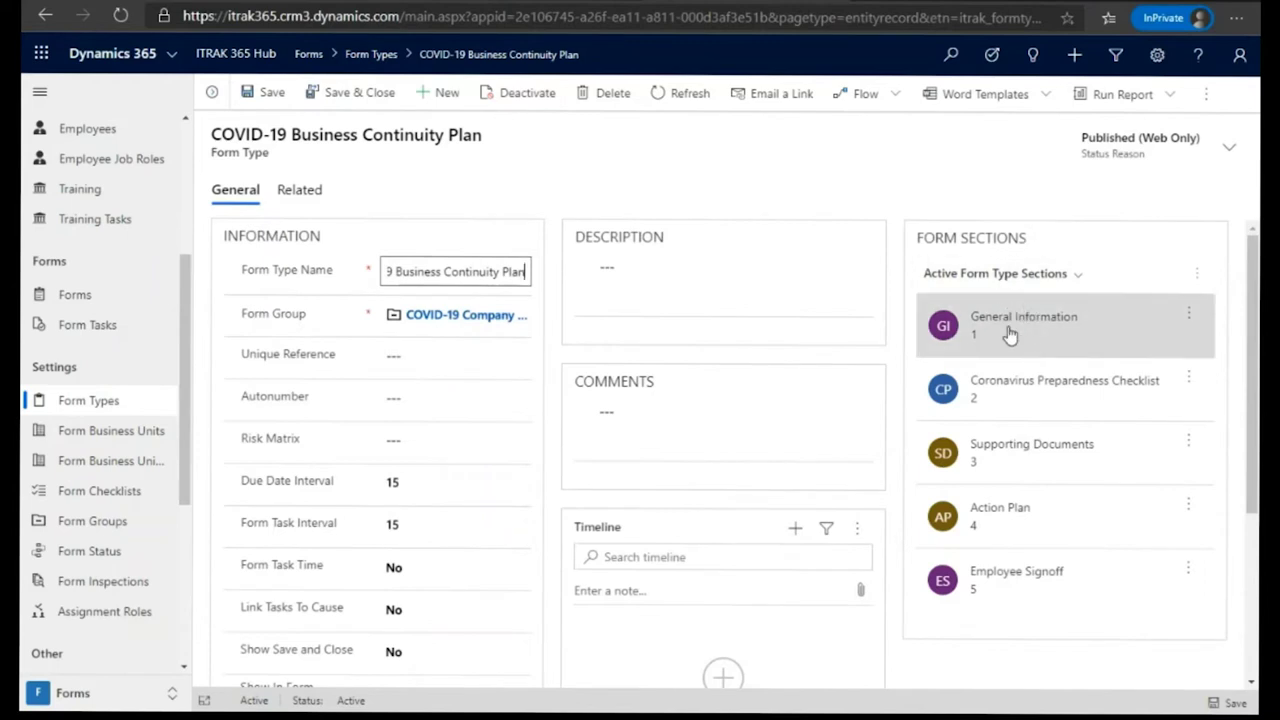
pyautogui.click(1196, 273)
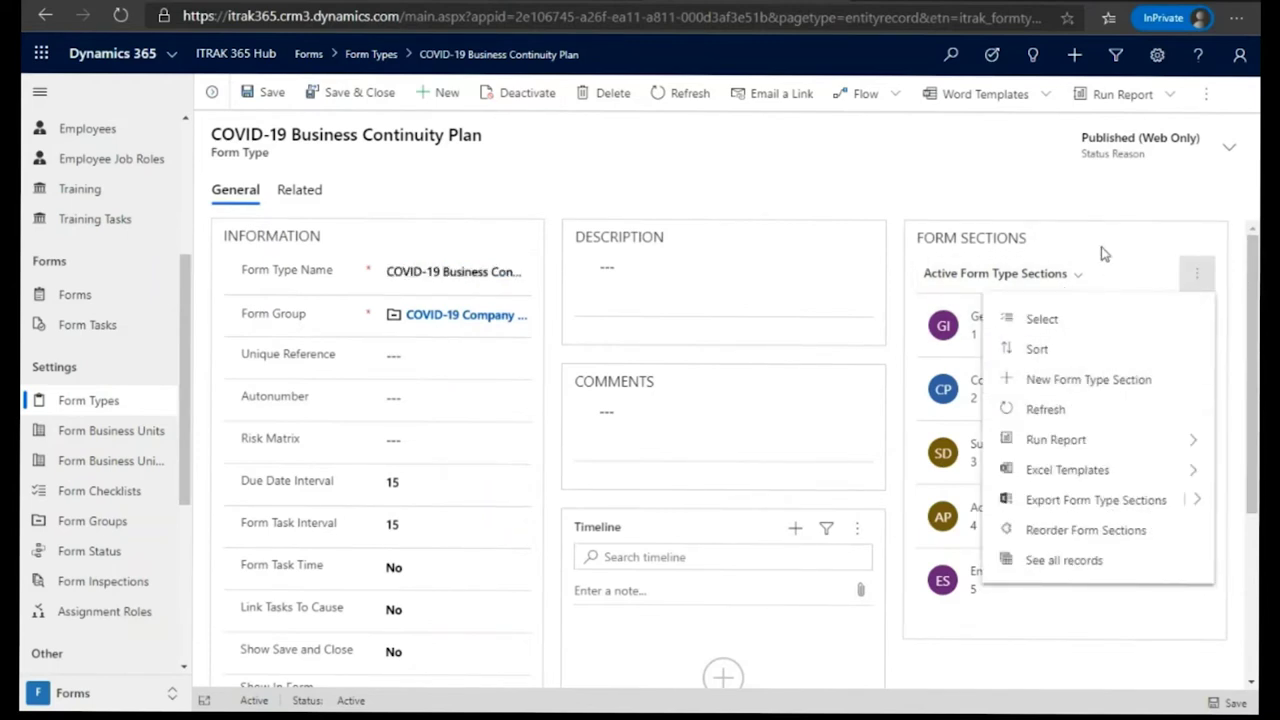
pyautogui.click(1059, 203)
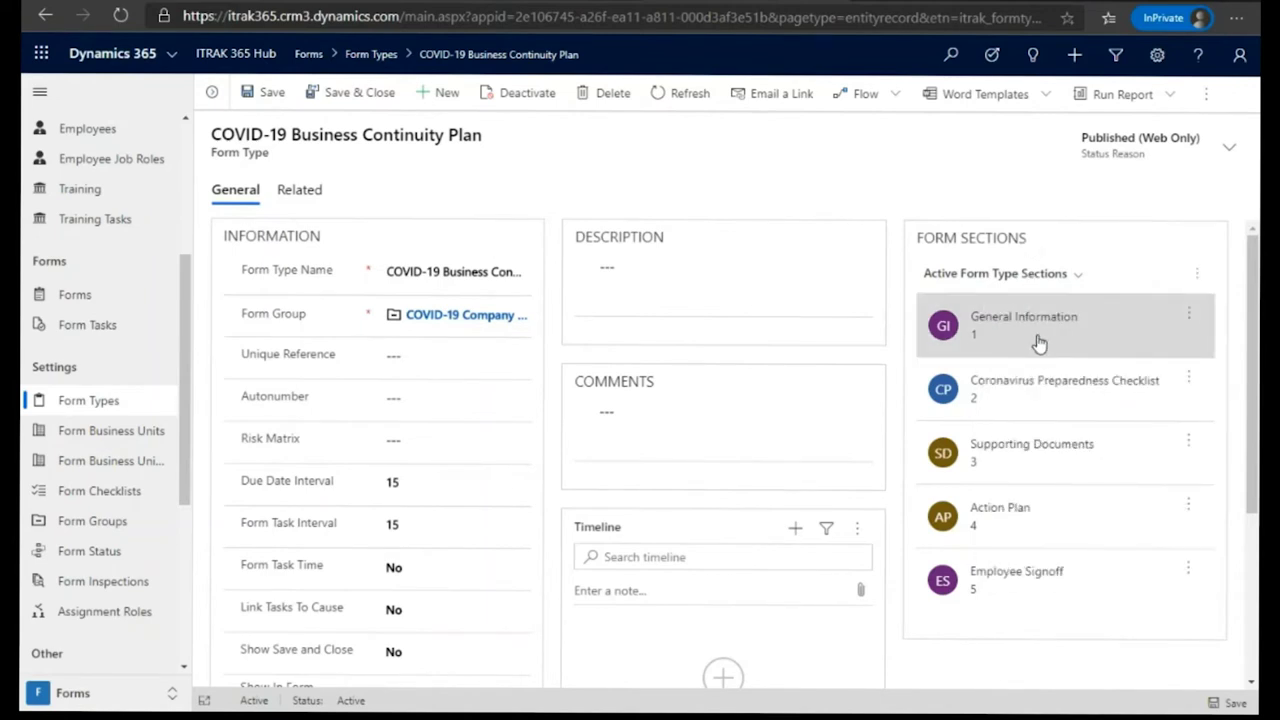
# Open the Area/Facility field of the General Information section and review its settings, from field option to width and auto save.
pyautogui.click(1039, 343)
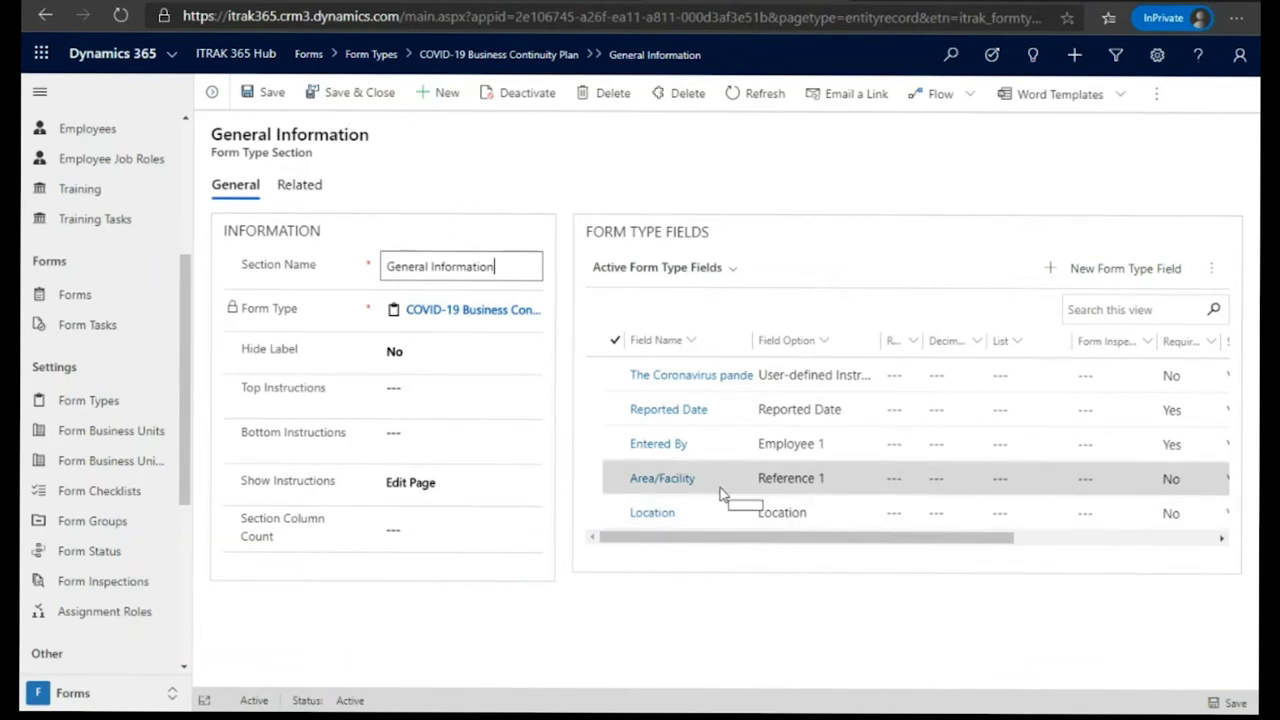
pyautogui.doubleClick(717, 490)
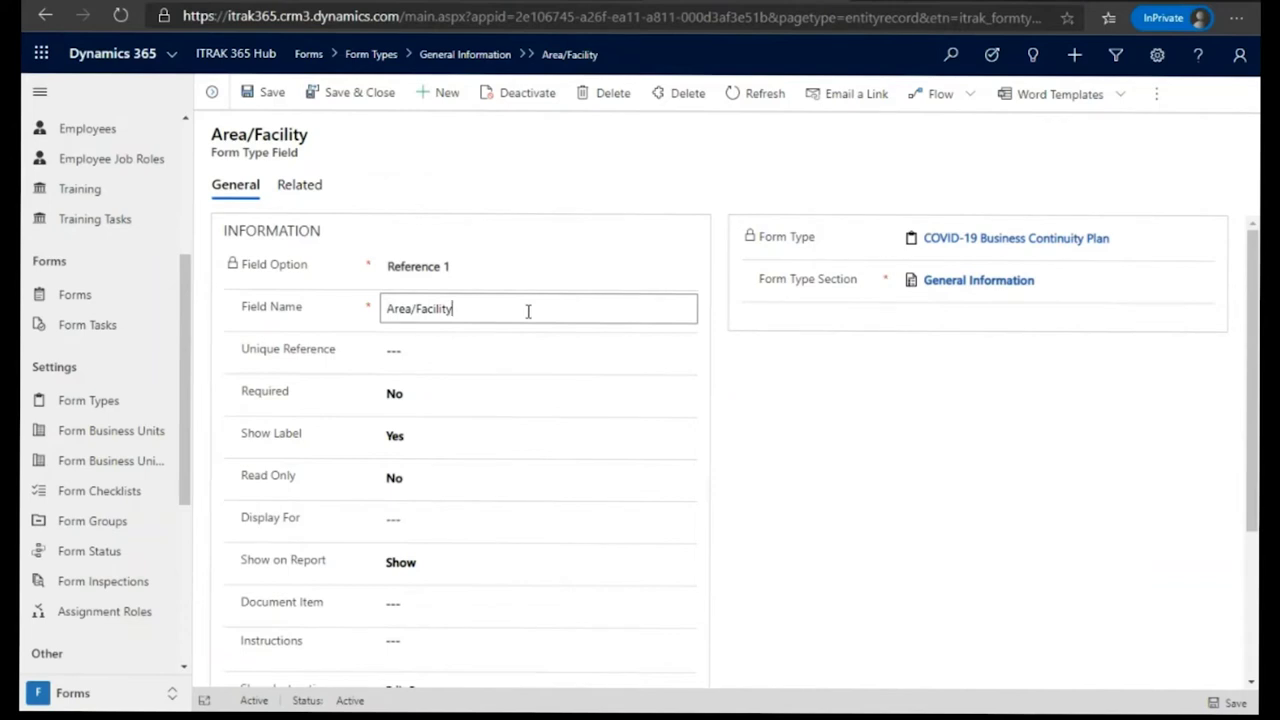
pyautogui.click(521, 270)
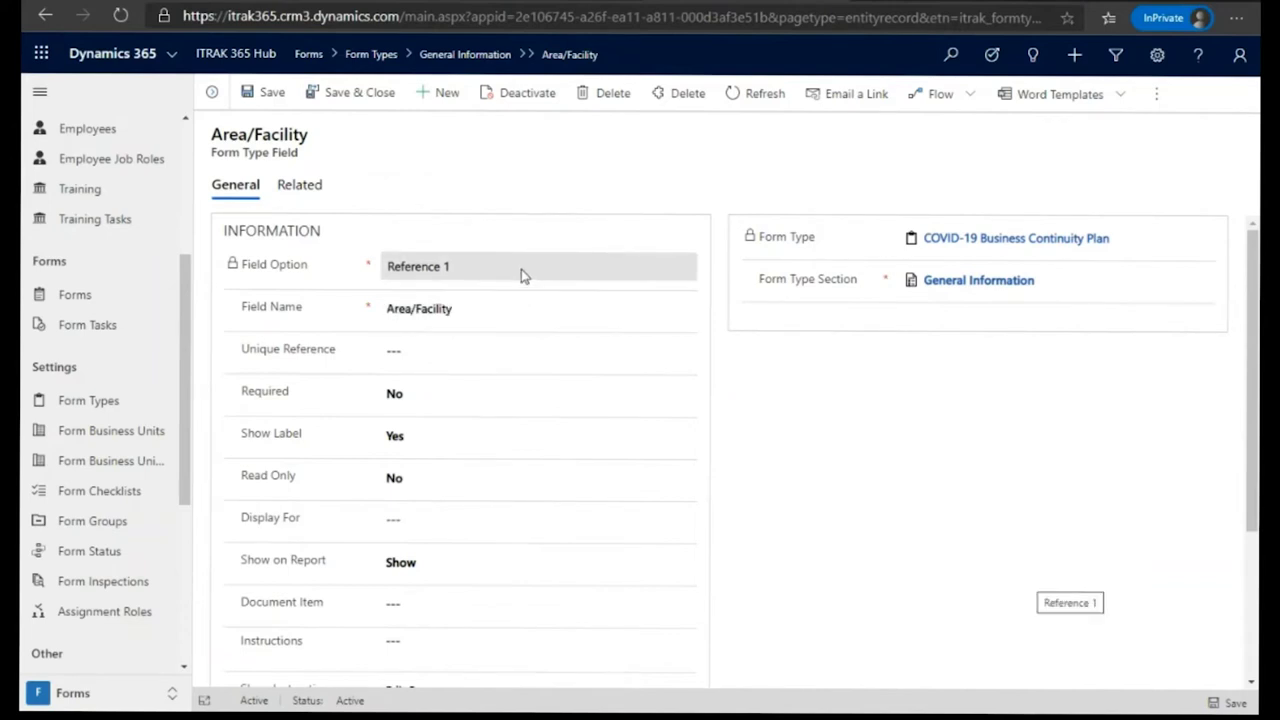
pyautogui.scroll(-1, 557, 428)
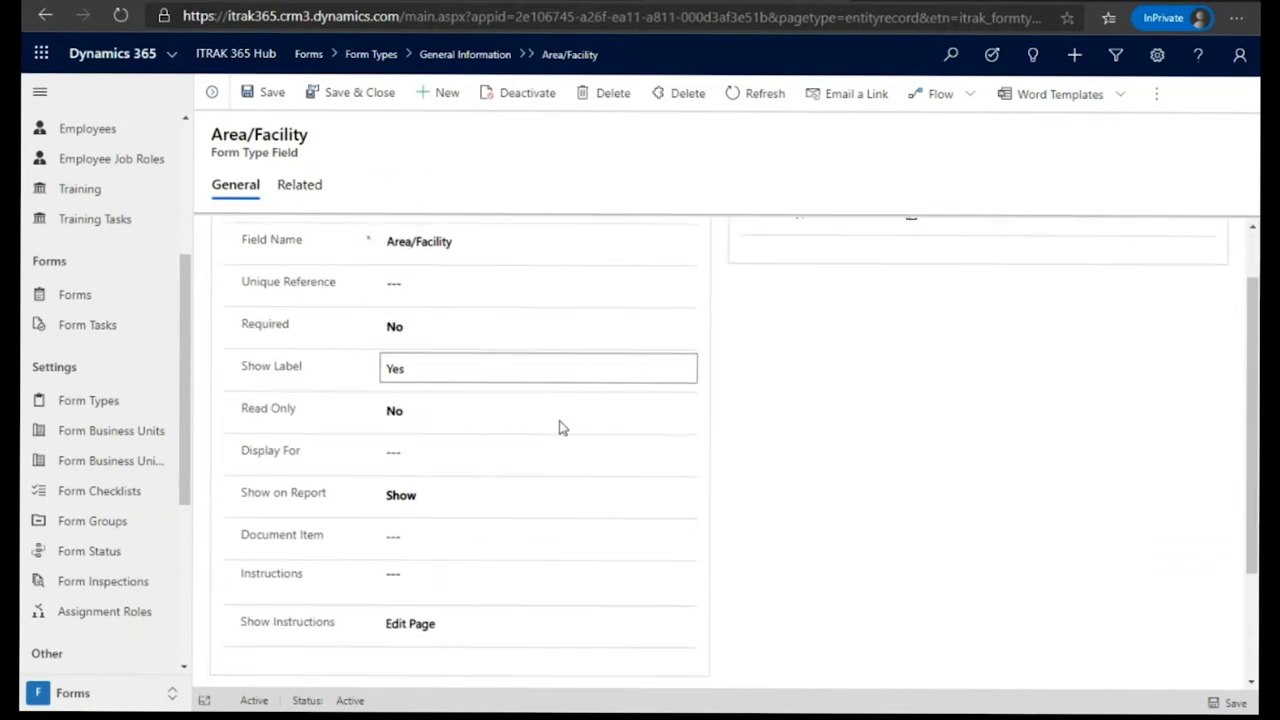
pyautogui.scroll(-1, 560, 428)
pyautogui.scroll(-1, 560, 424)
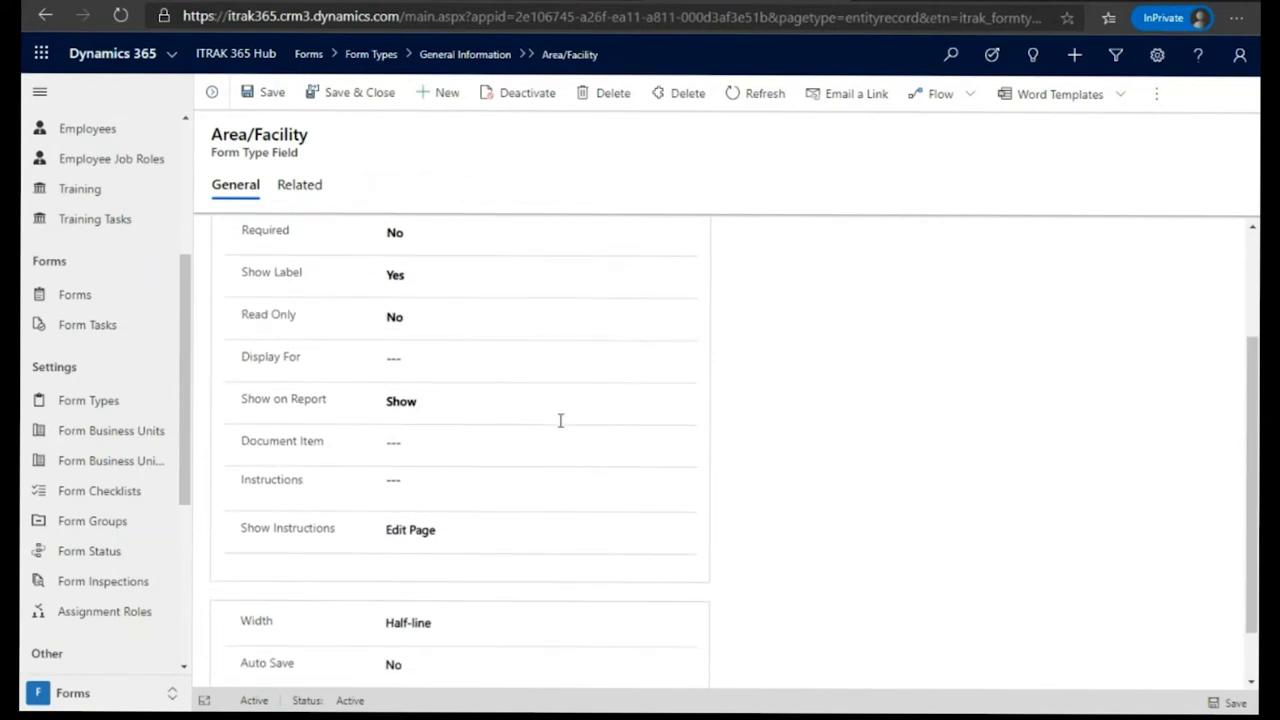
pyautogui.scroll(1, 560, 420)
pyautogui.scroll(-2, 574, 443)
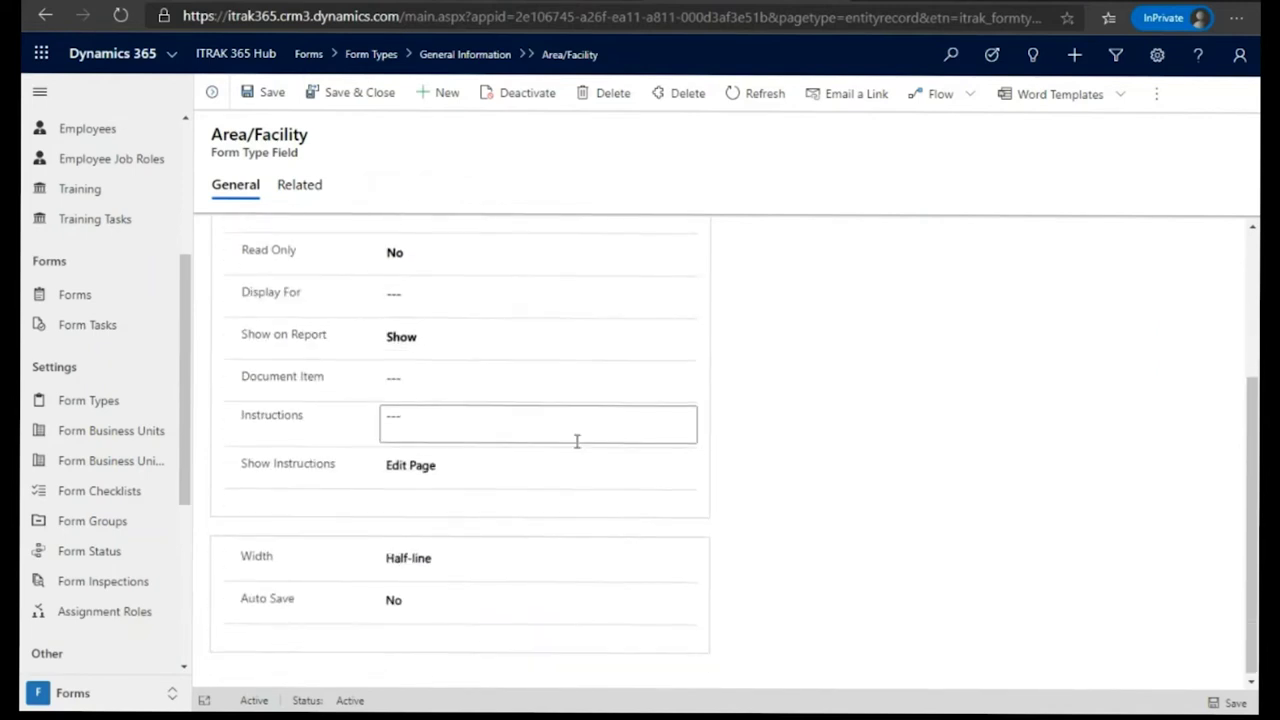
pyautogui.scroll(4, 577, 442)
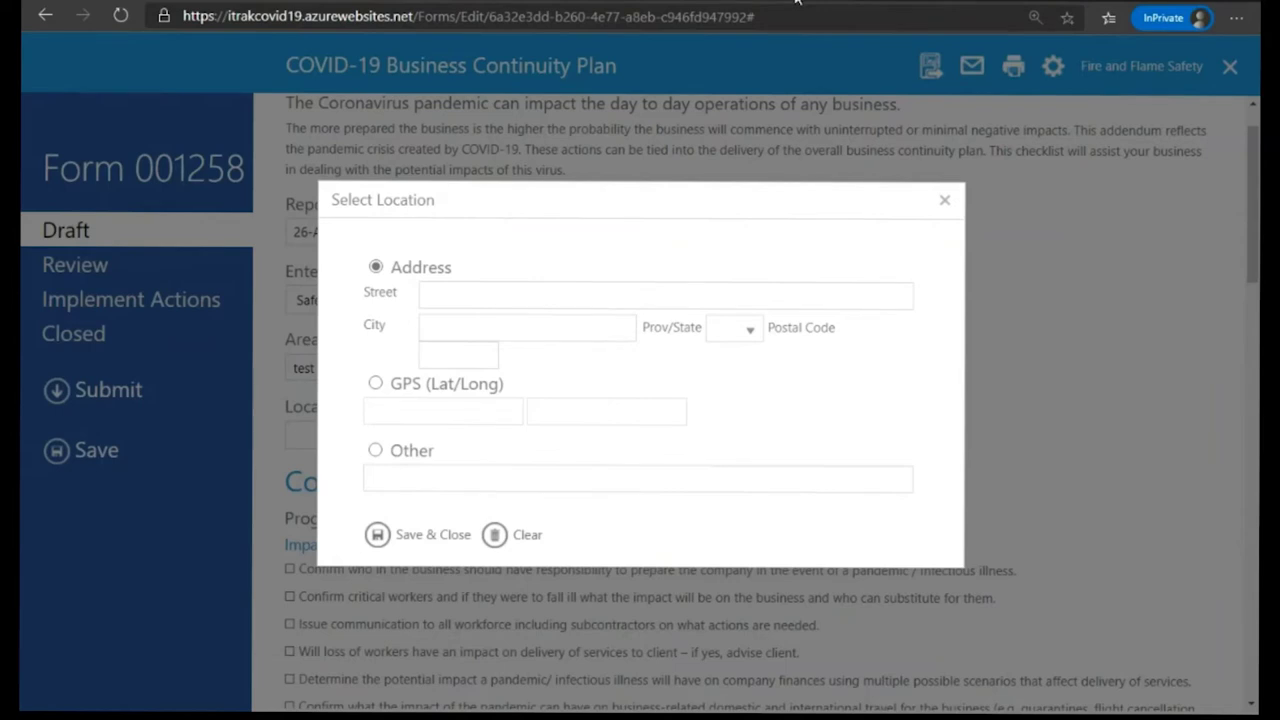
# Close the portal form's location selection without an entry and view the active form statuses in the ITRAK 365 Hub.
pyautogui.click(945, 202)
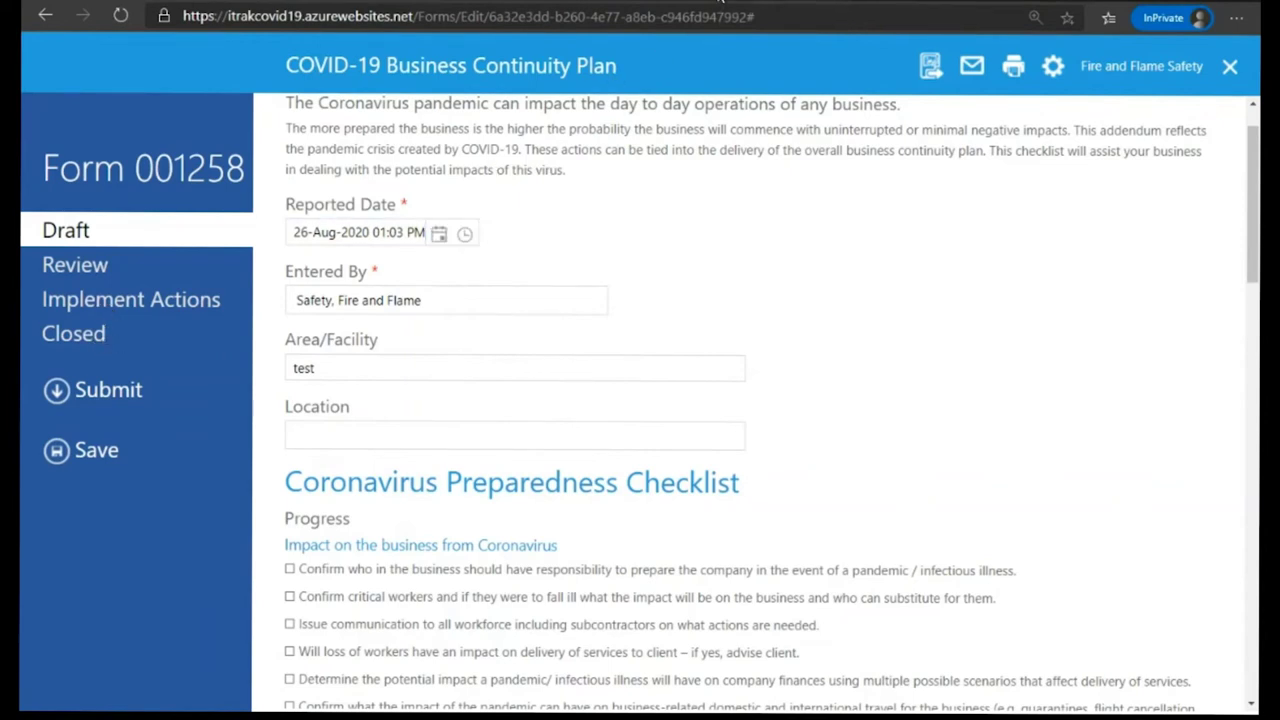
pyautogui.hotkey('alt', 'Tab')
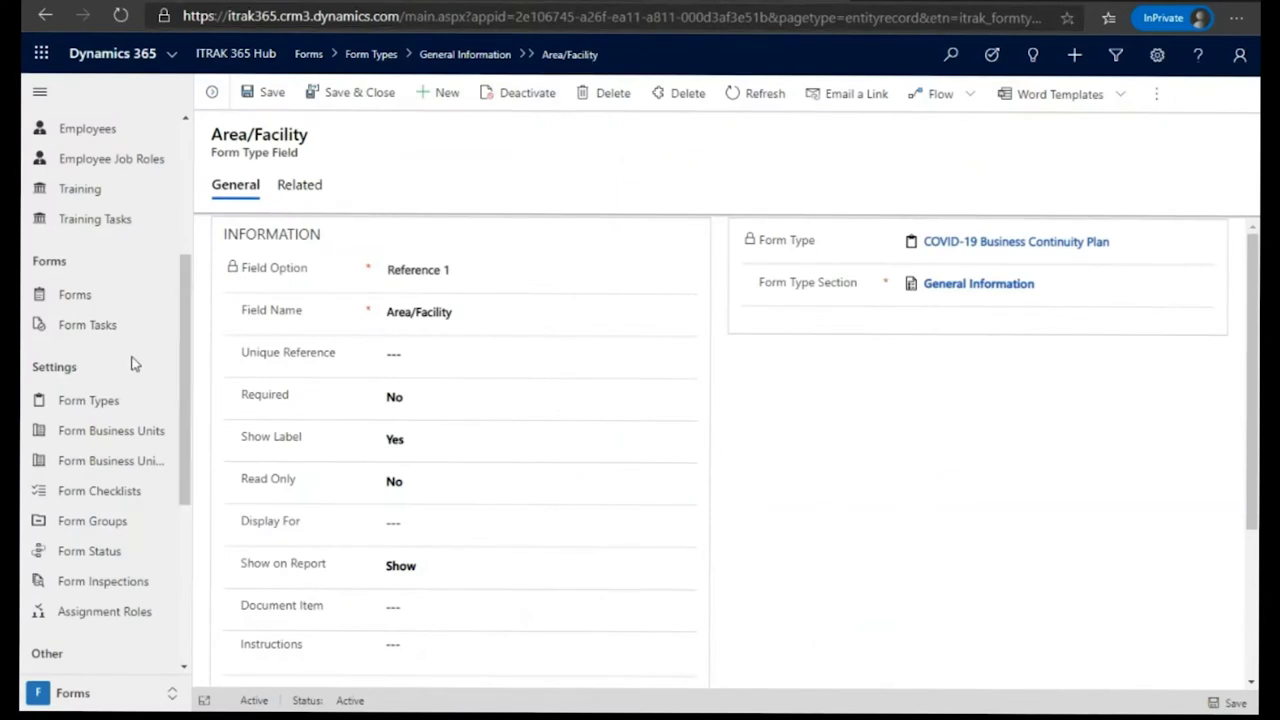
pyautogui.scroll(-1, 135, 364)
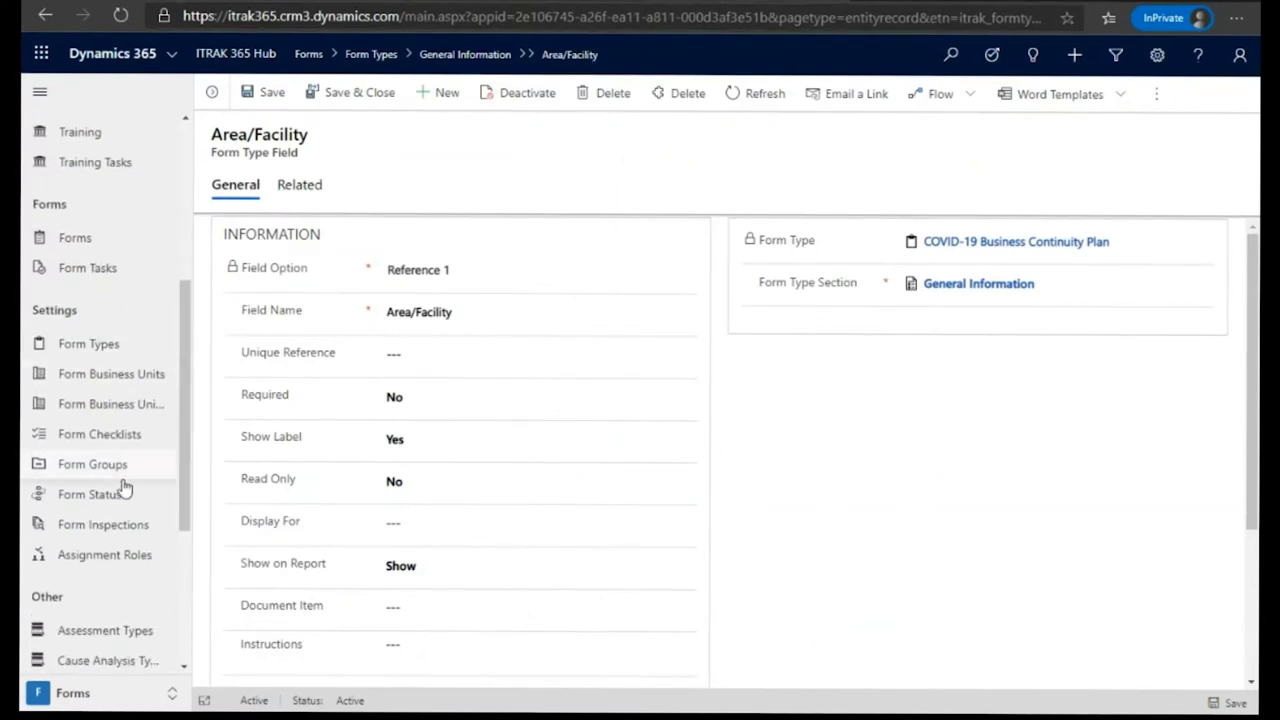
pyautogui.click(114, 502)
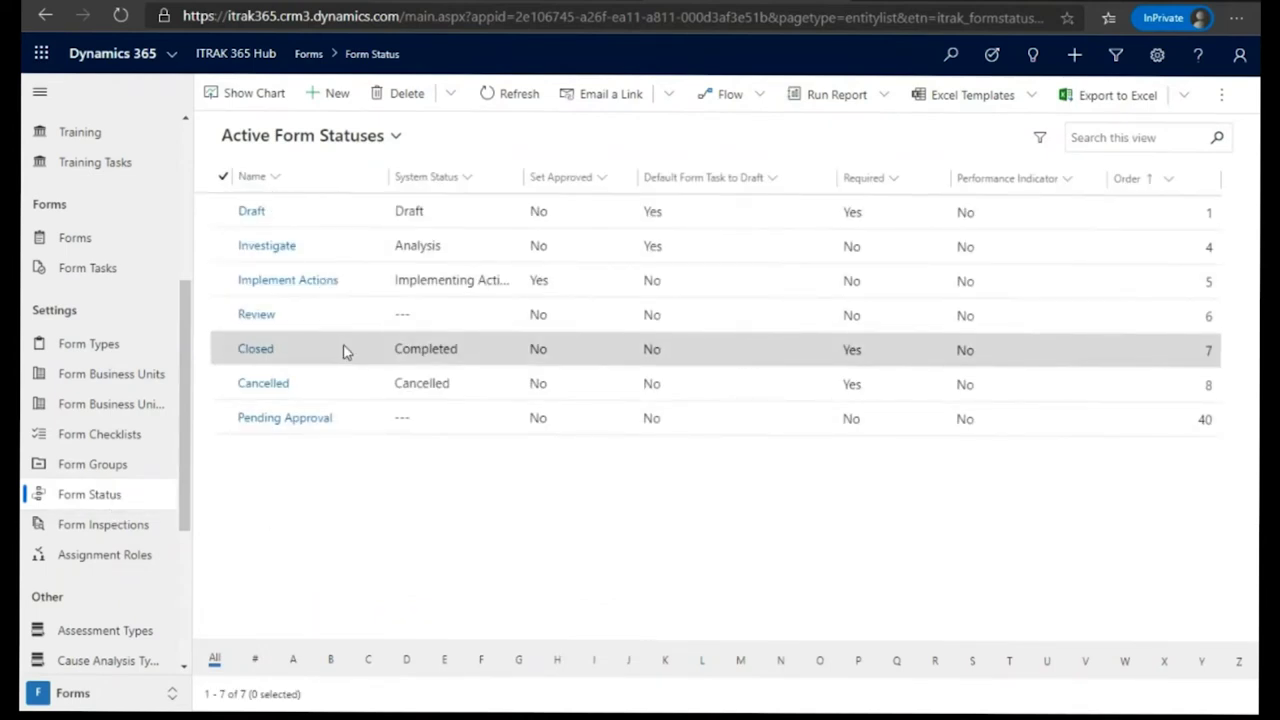
# Open the Draft form status, dismiss the script error and list the forms related to that status.
pyautogui.doubleClick(309, 210)
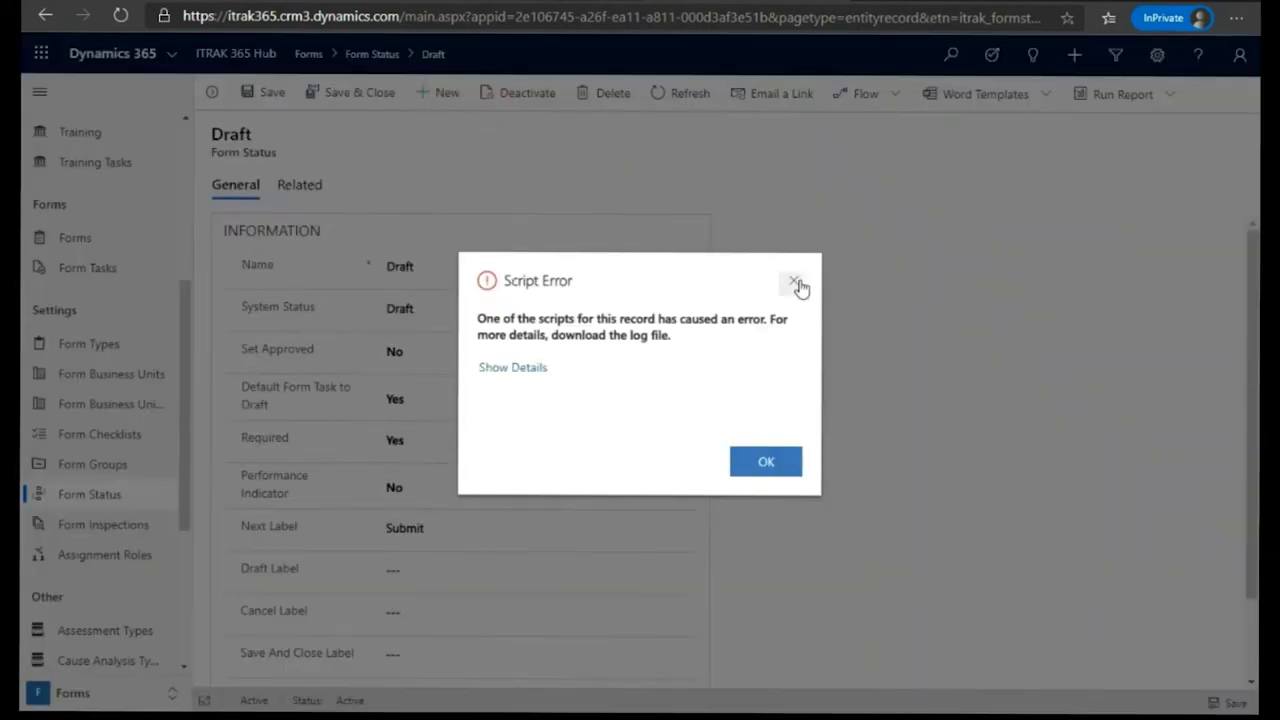
pyautogui.click(795, 283)
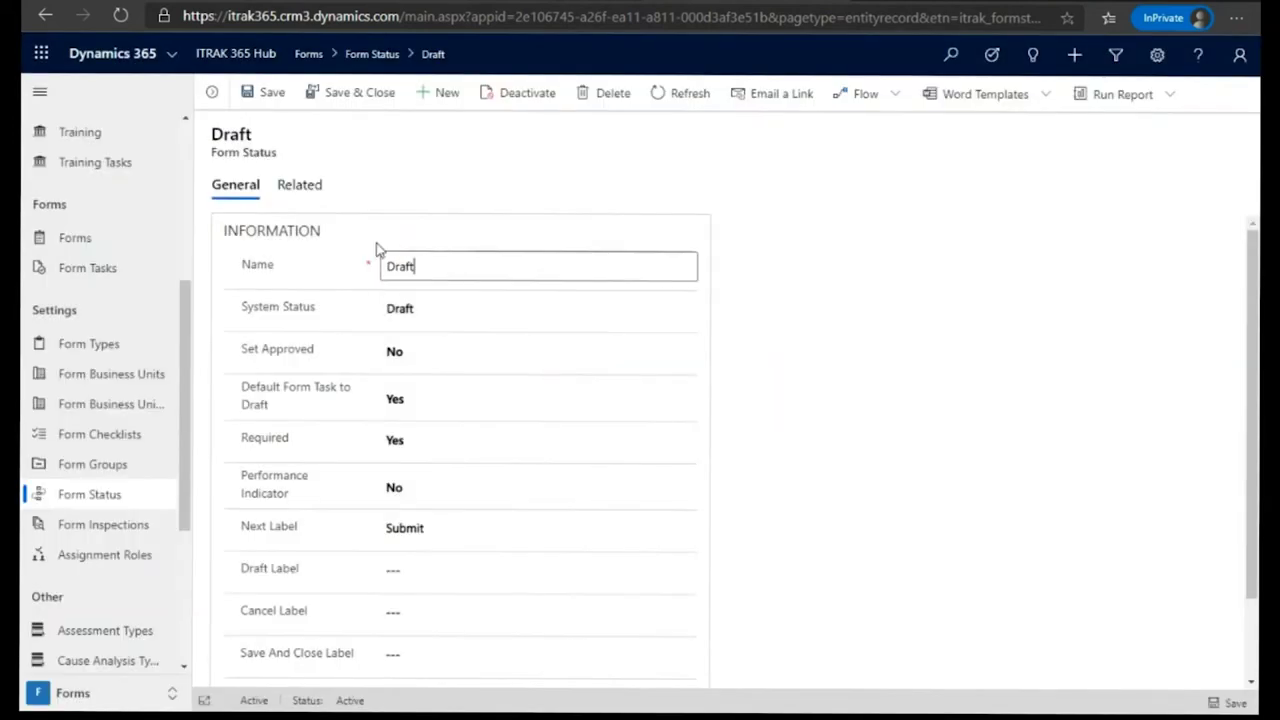
pyautogui.click(311, 195)
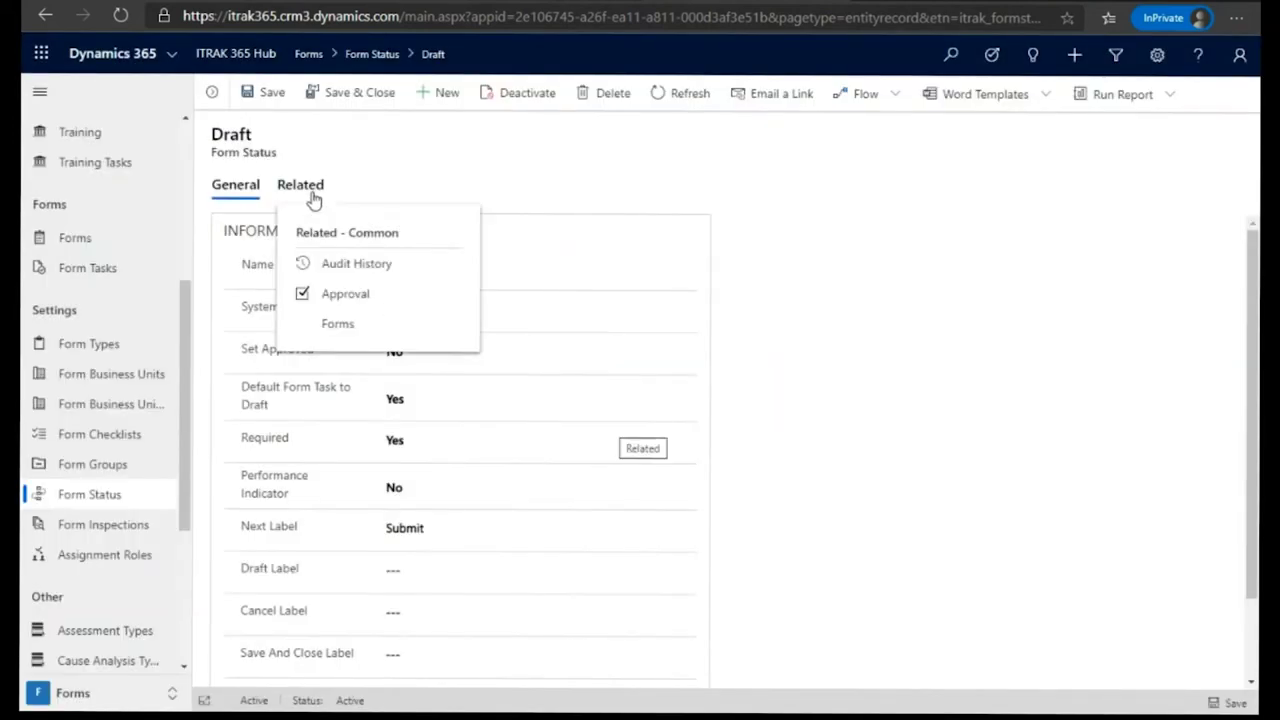
pyautogui.click(338, 324)
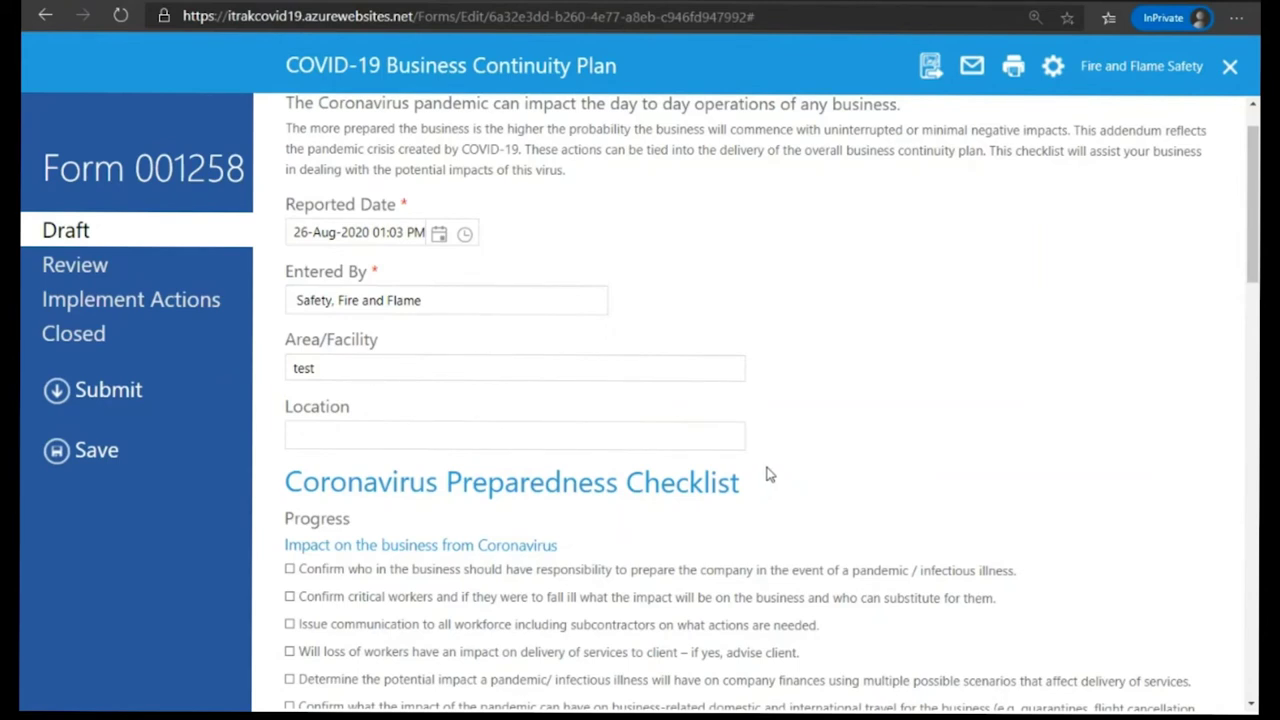
# Read through the portal form's Coronavirus Preparedness Checklist and open its Progress checklist for editing.
pyautogui.scroll(-3, 769, 463)
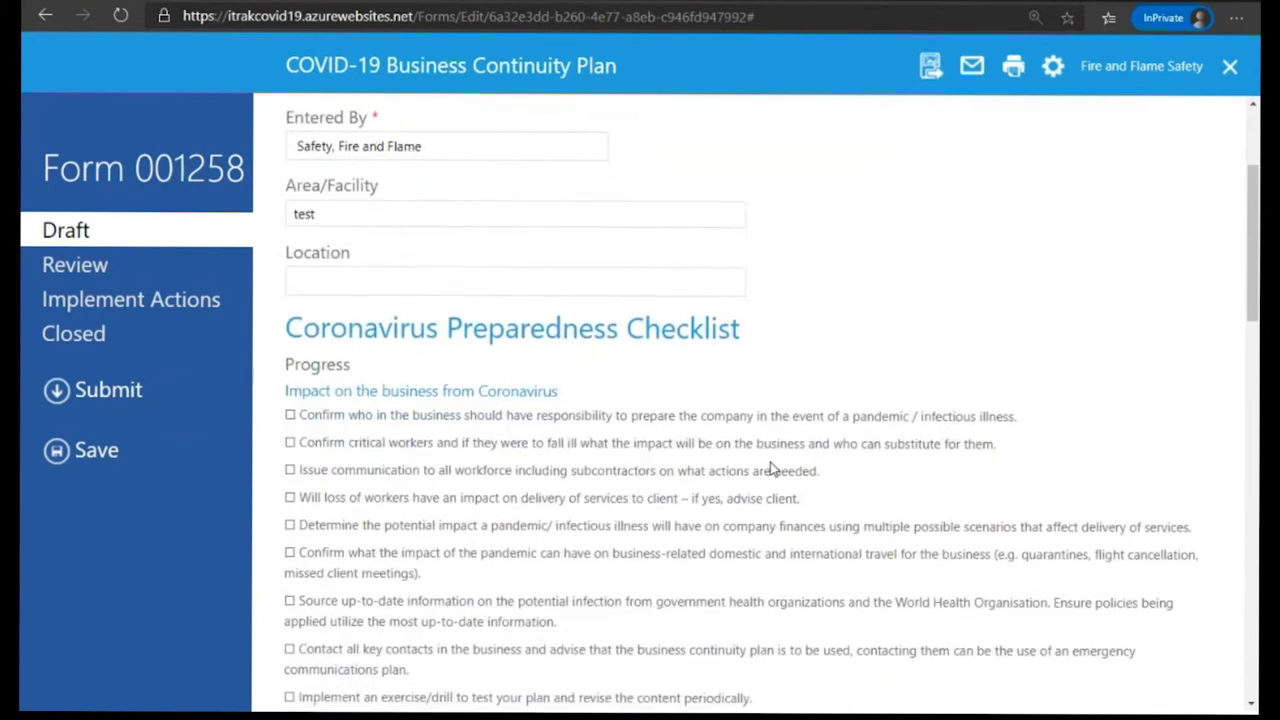
pyautogui.scroll(-2, 770, 463)
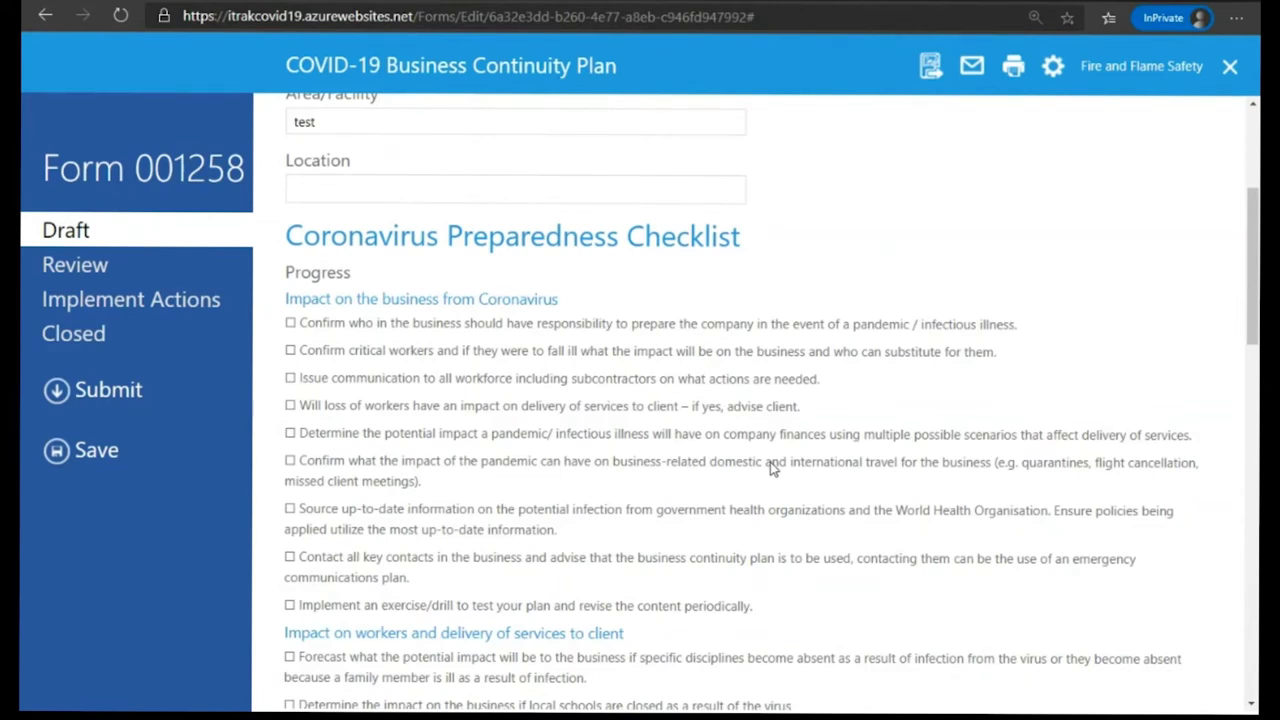
pyautogui.scroll(-1, 770, 467)
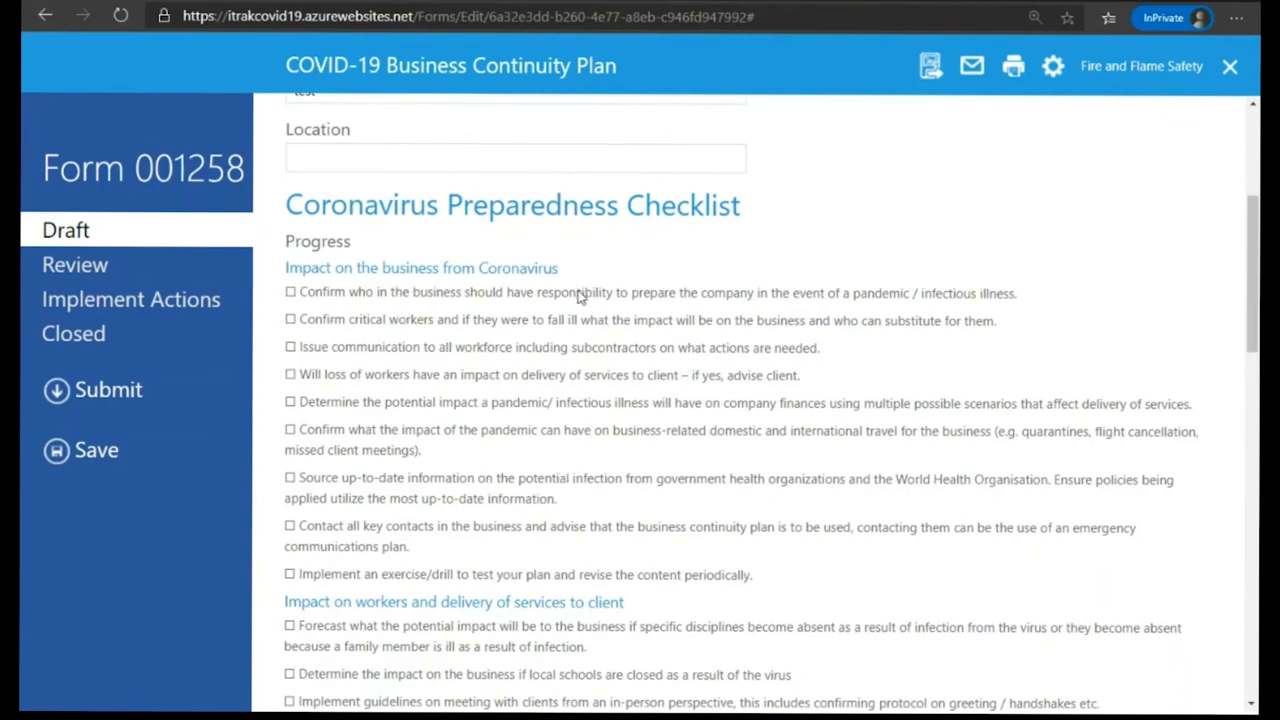
pyautogui.scroll(-5, 390, 350)
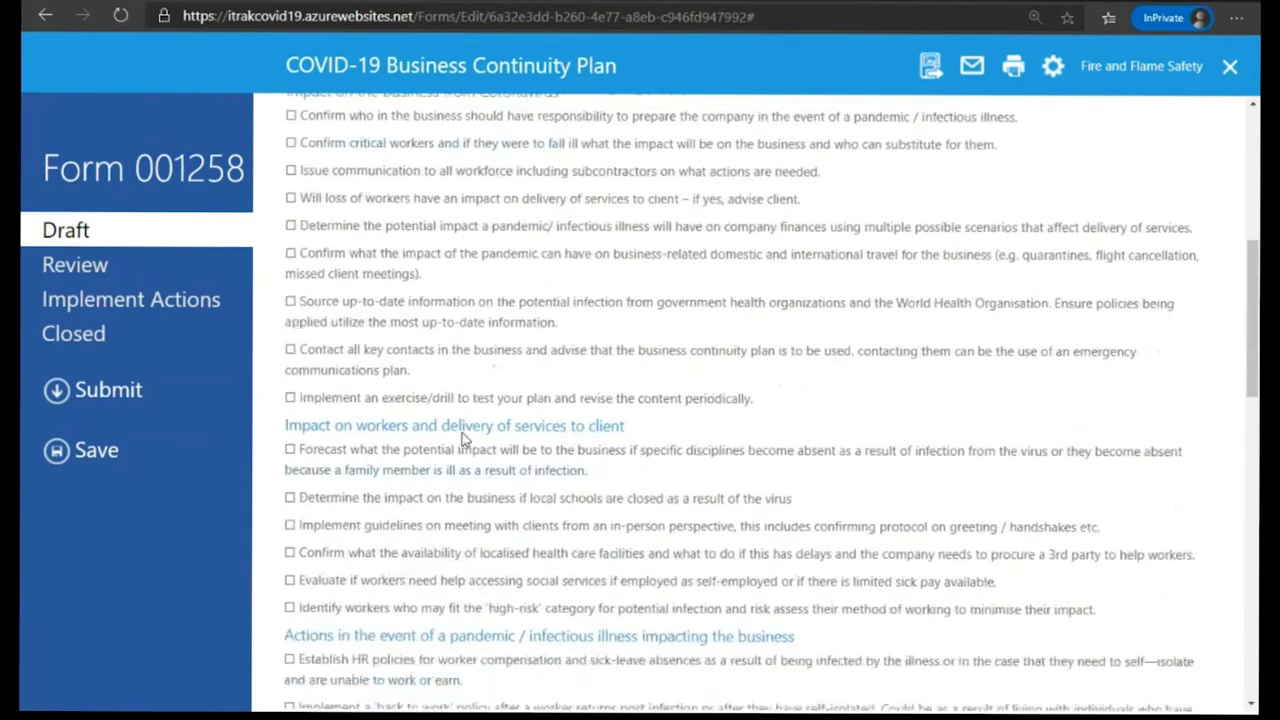
pyautogui.scroll(3, 480, 397)
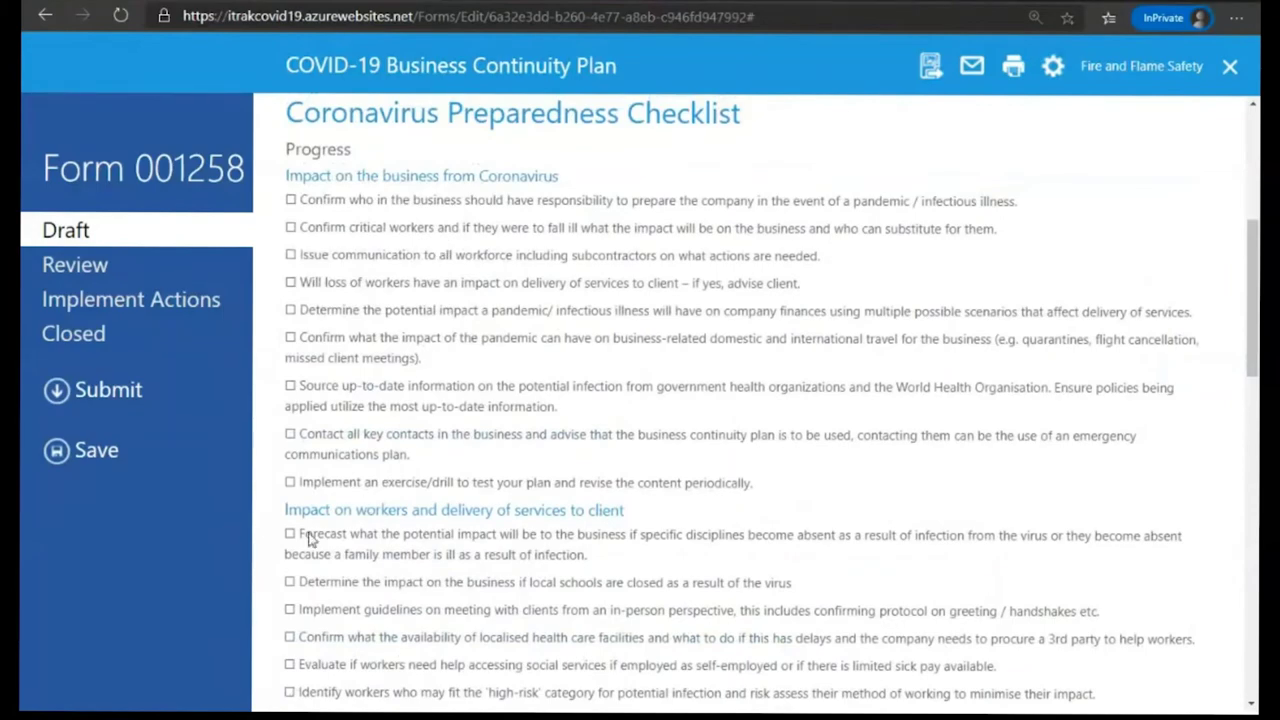
pyautogui.scroll(-6, 405, 530)
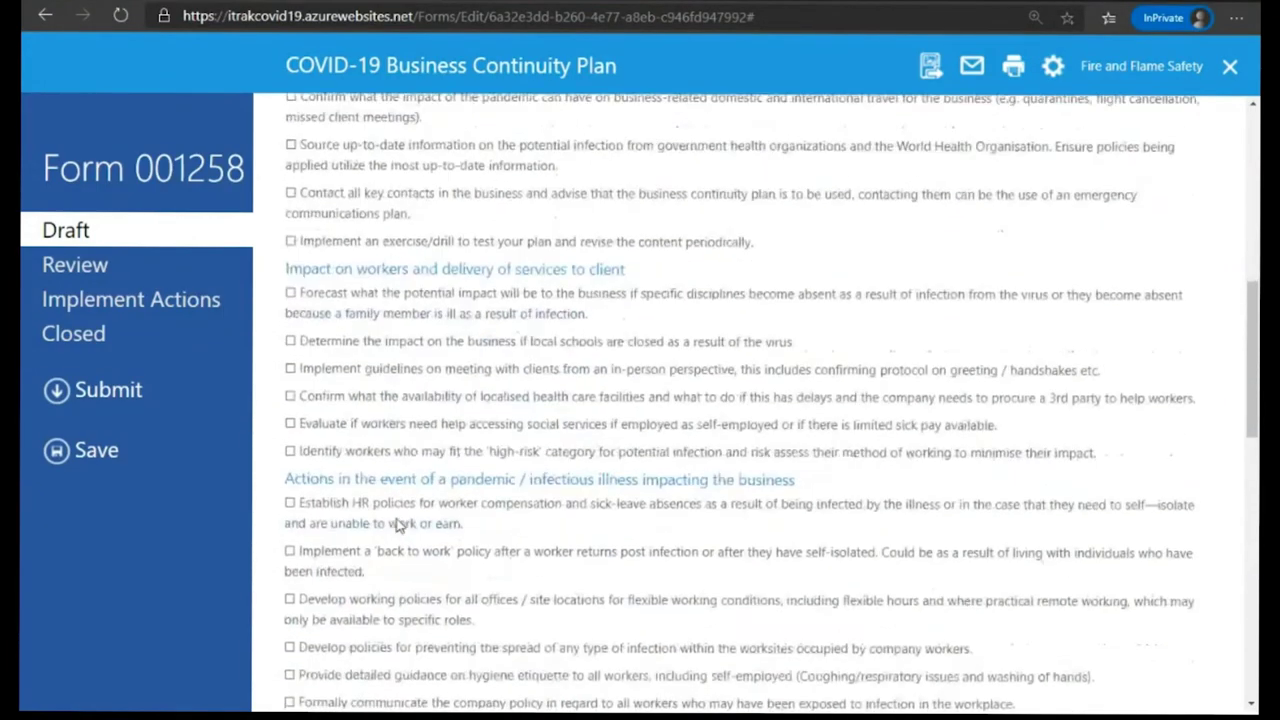
pyautogui.scroll(-6, 398, 525)
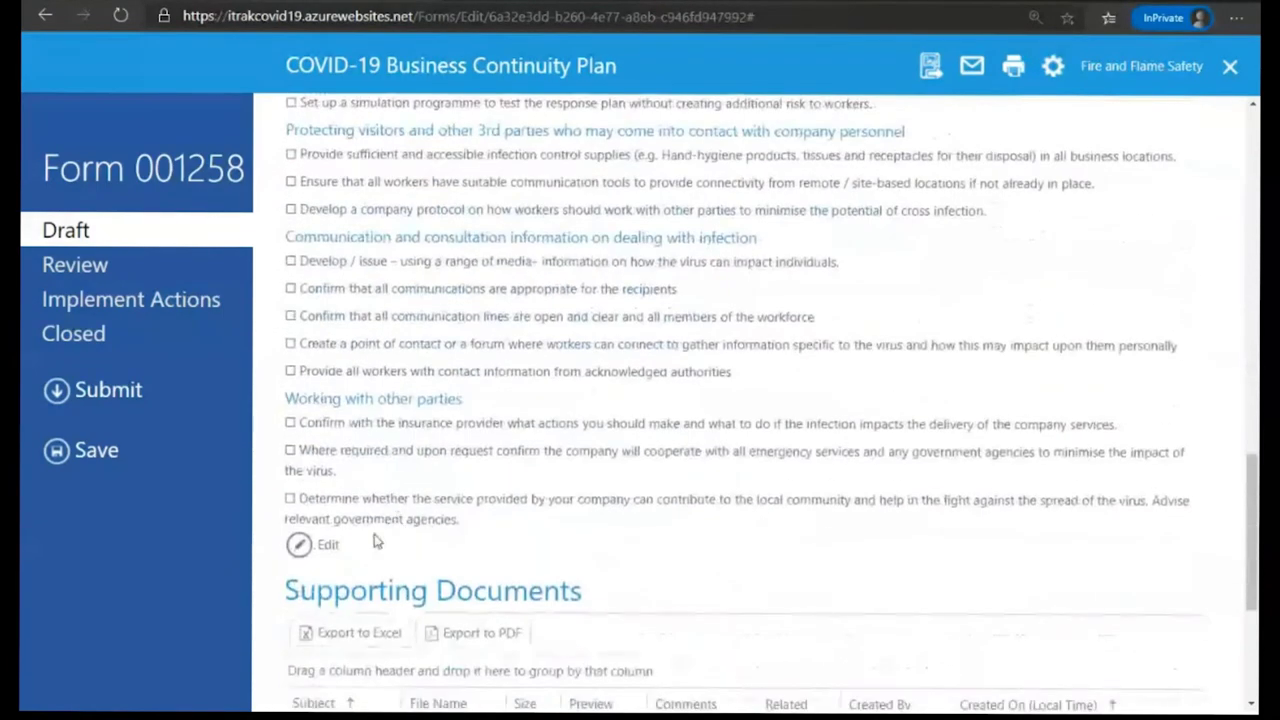
pyautogui.click(336, 553)
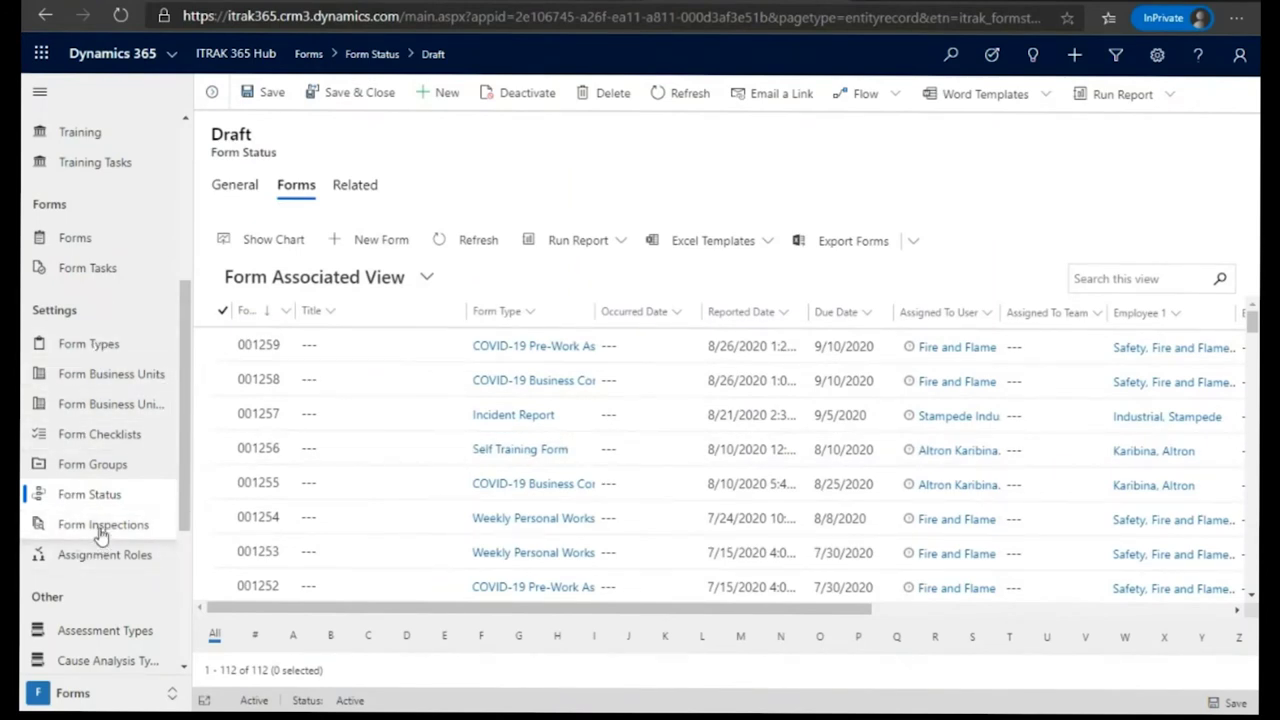
# Open the COVID 19 Checklist Status Report form inspection in the hub and examine its headings and inspection sections.
pyautogui.click(101, 528)
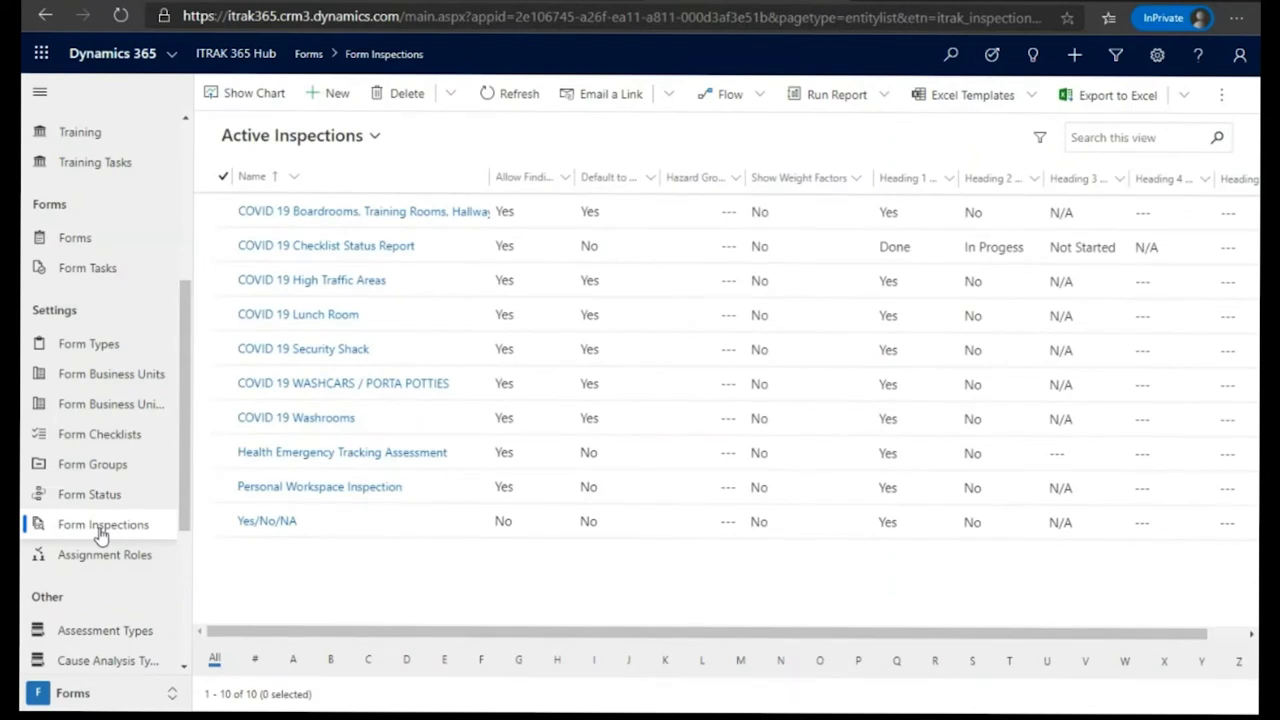
pyautogui.click(372, 249)
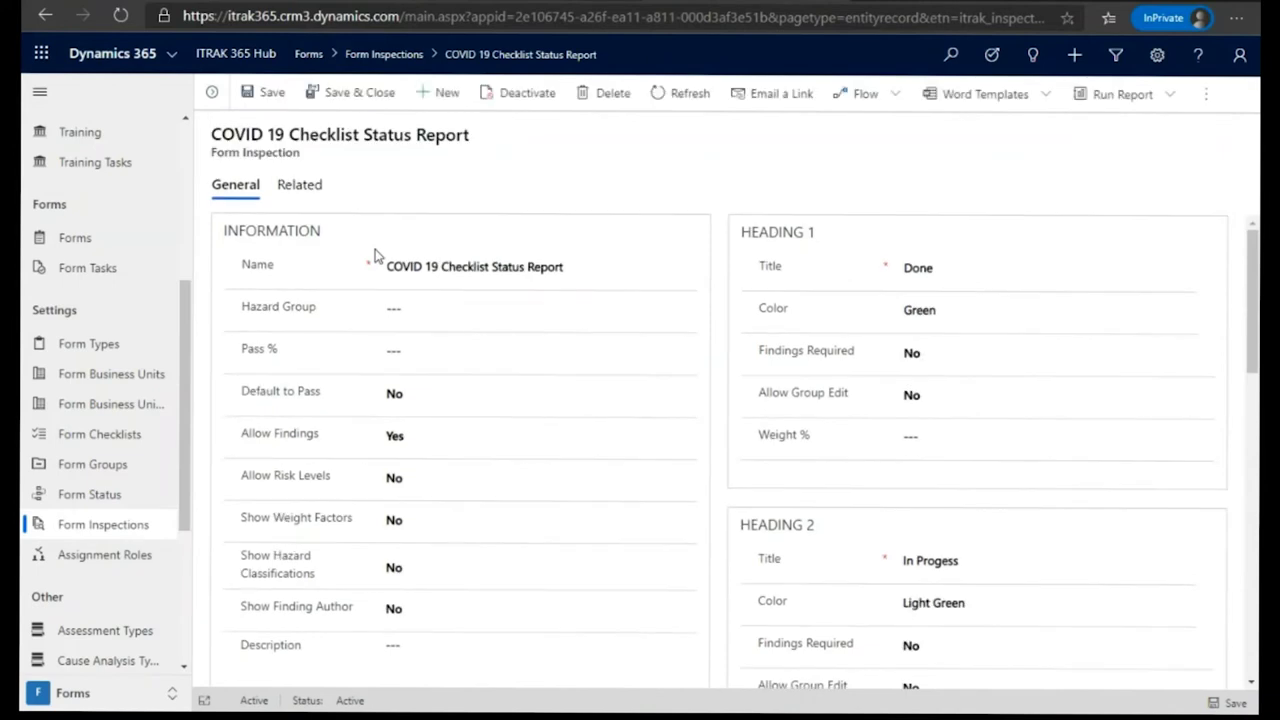
pyautogui.scroll(-3, 552, 452)
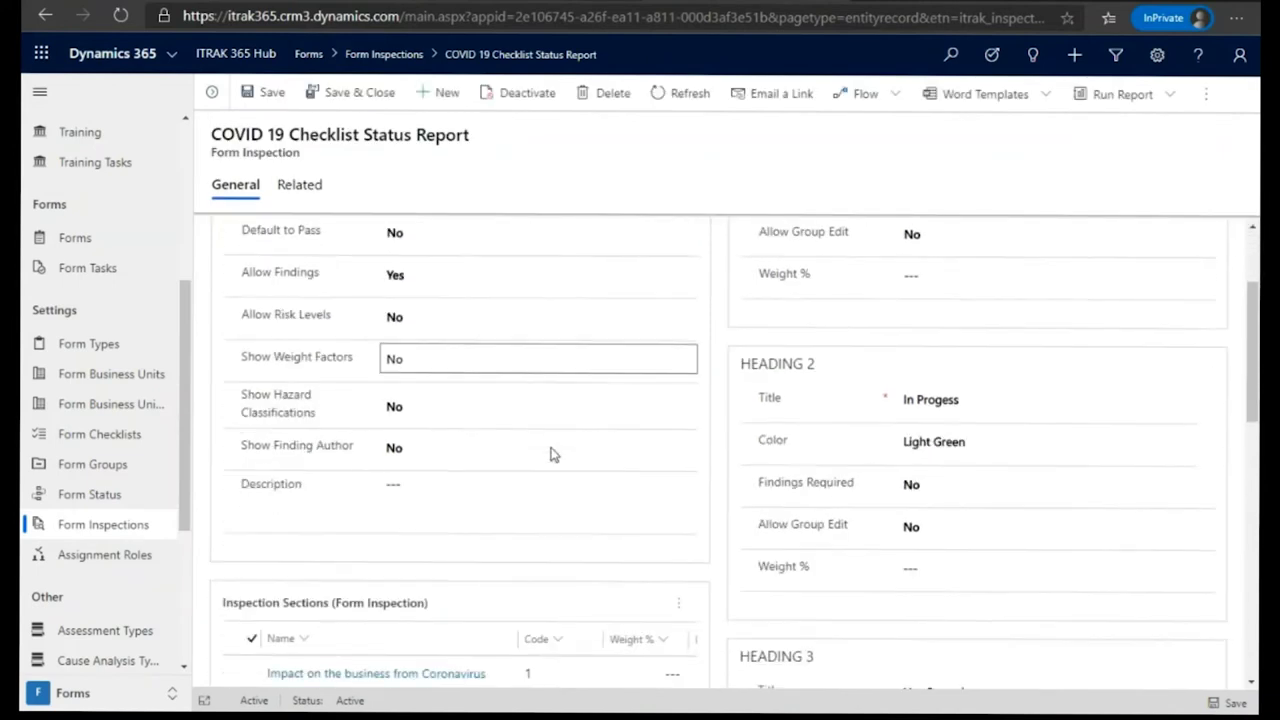
pyautogui.scroll(-2, 552, 455)
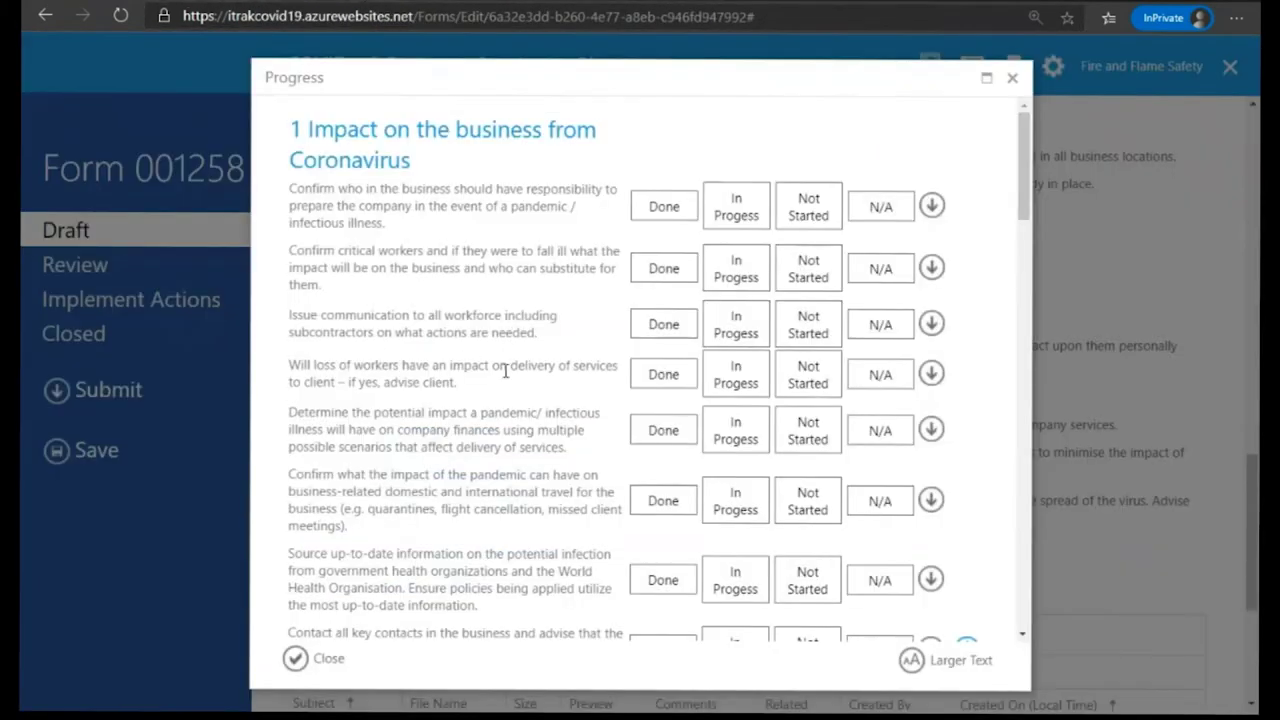
# Compare the portal's Progress checklist with the hub's inspection section items under Impact on the business from Coronavirus.
pyautogui.scroll(-5, 507, 379)
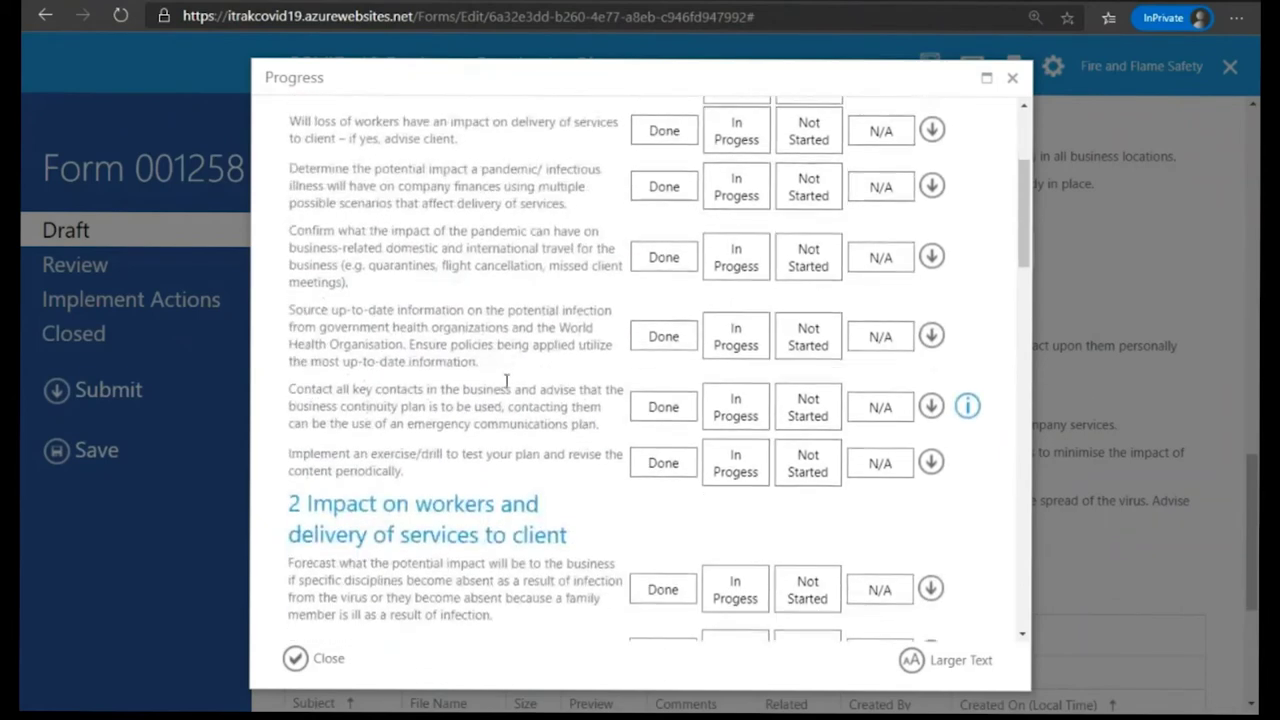
pyautogui.scroll(3, 495, 575)
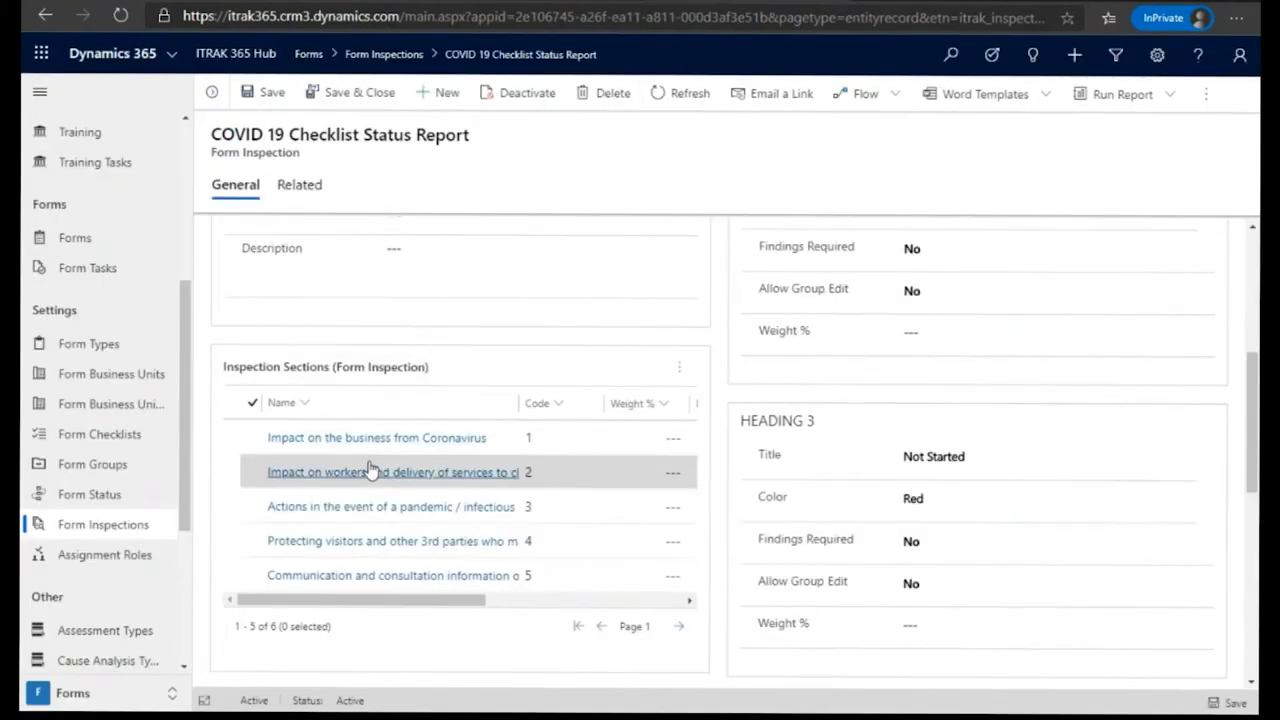
pyautogui.click(376, 449)
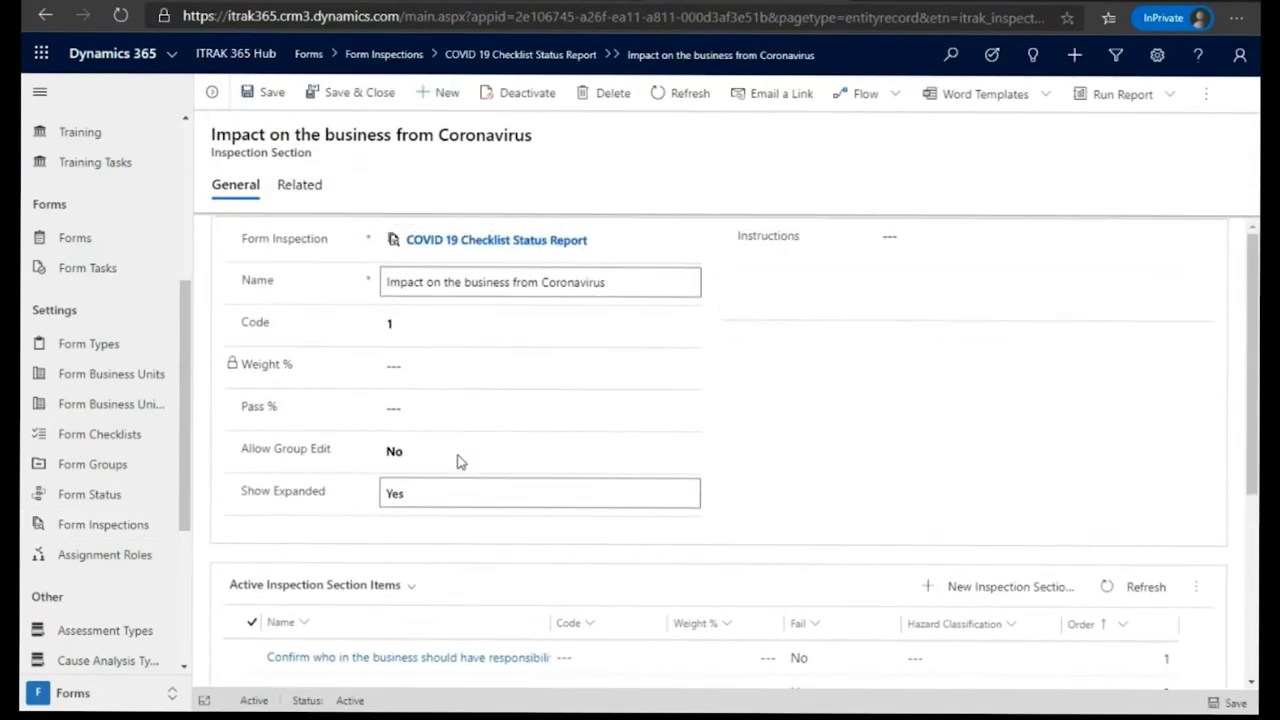
pyautogui.scroll(-2, 458, 460)
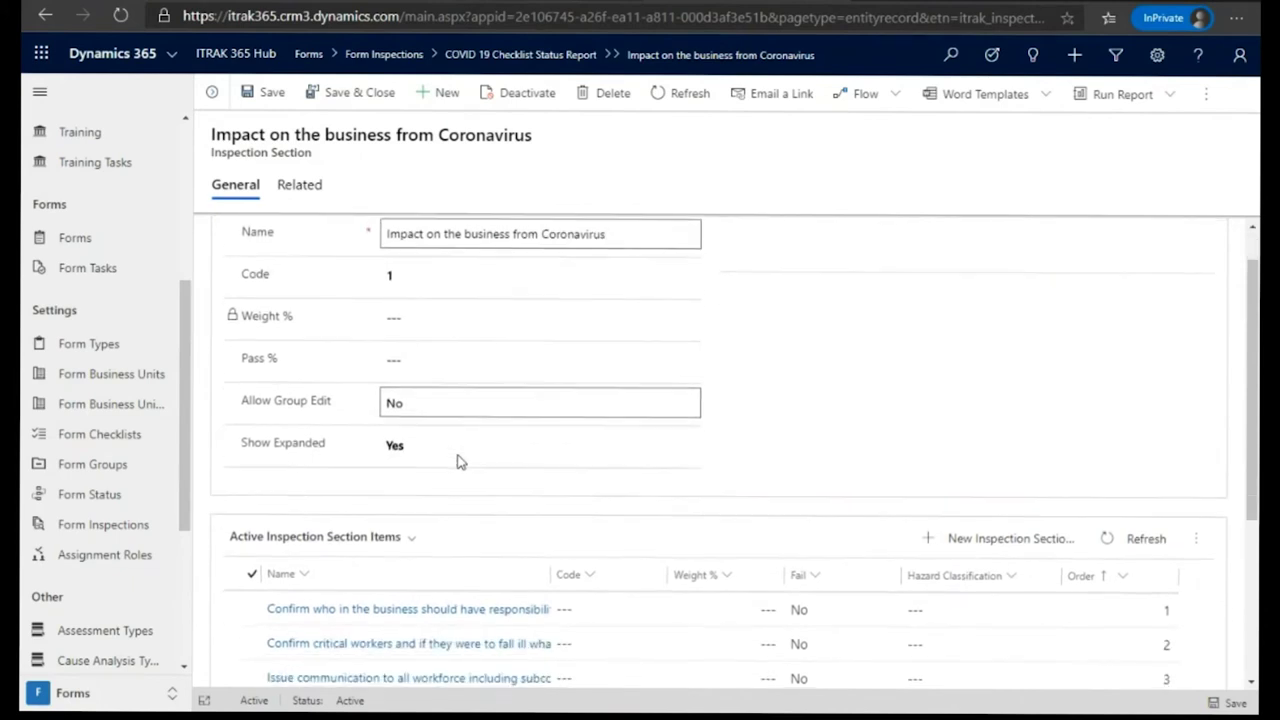
pyautogui.scroll(-1, 423, 592)
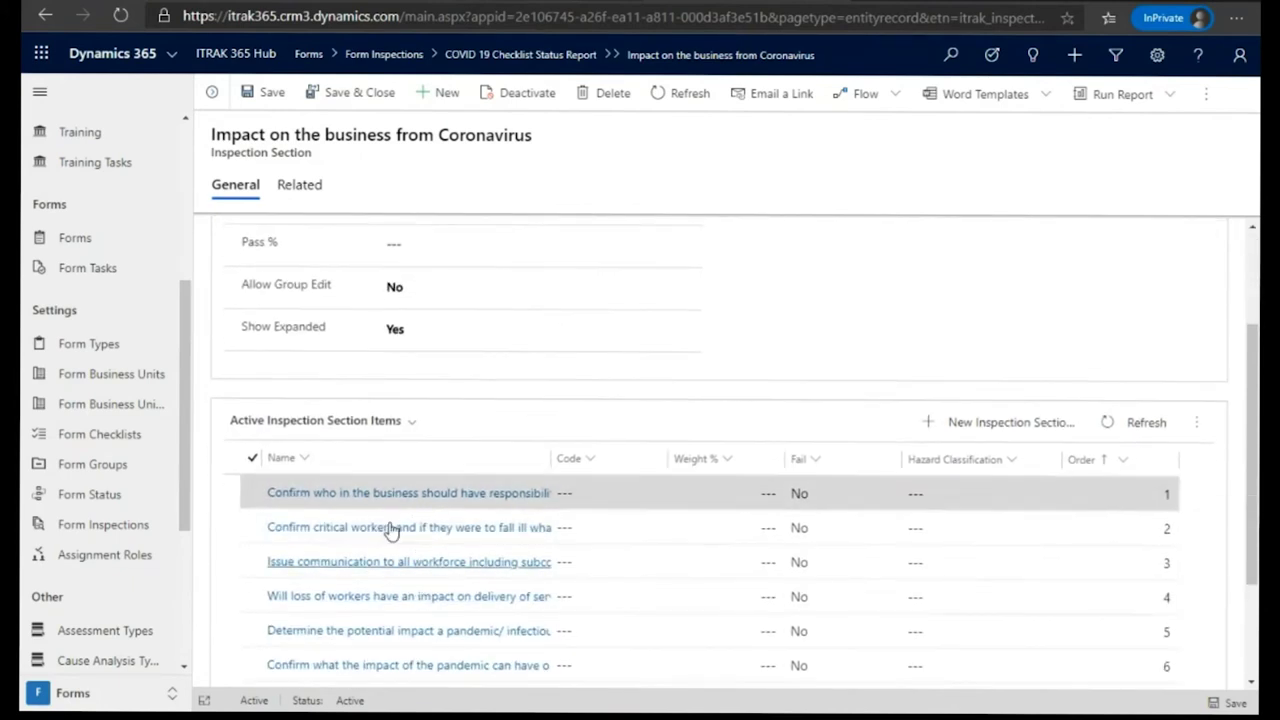
pyautogui.scroll(-1, 428, 571)
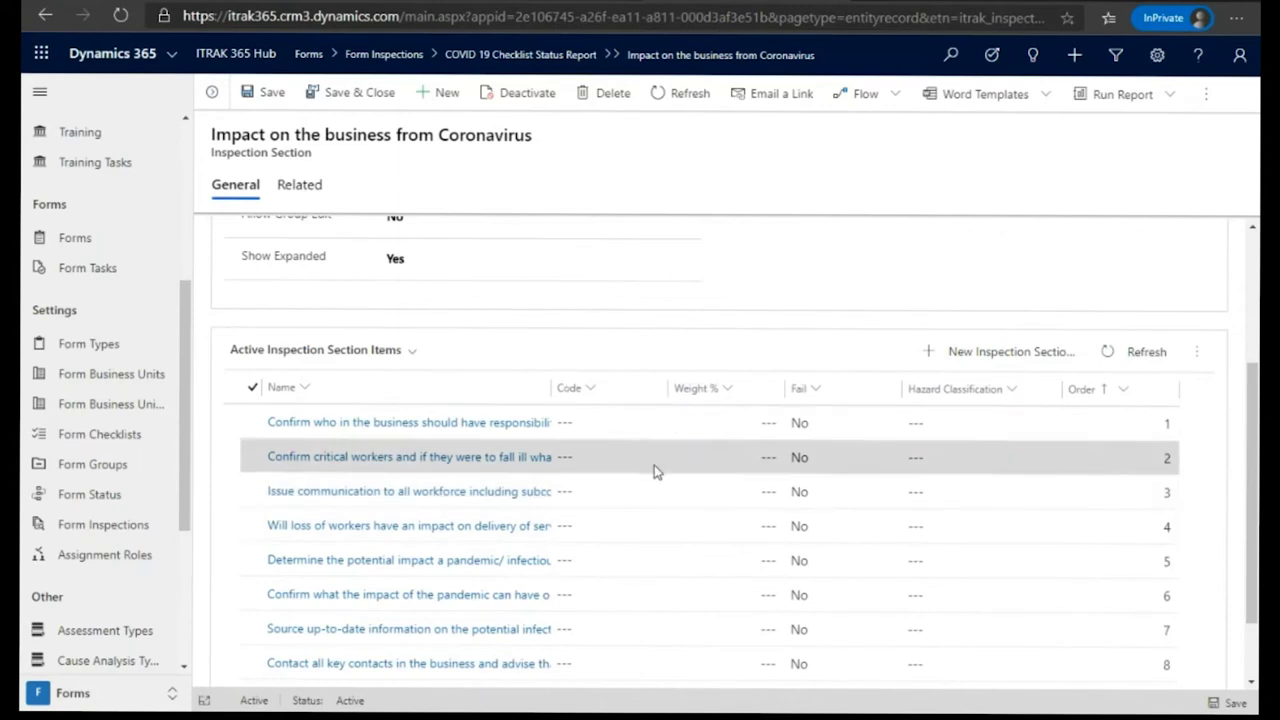
# Return to the portal's Progress checklist and review the questions and answer options under Impact on the business from Coronavirus.
pyautogui.click(381, 97)
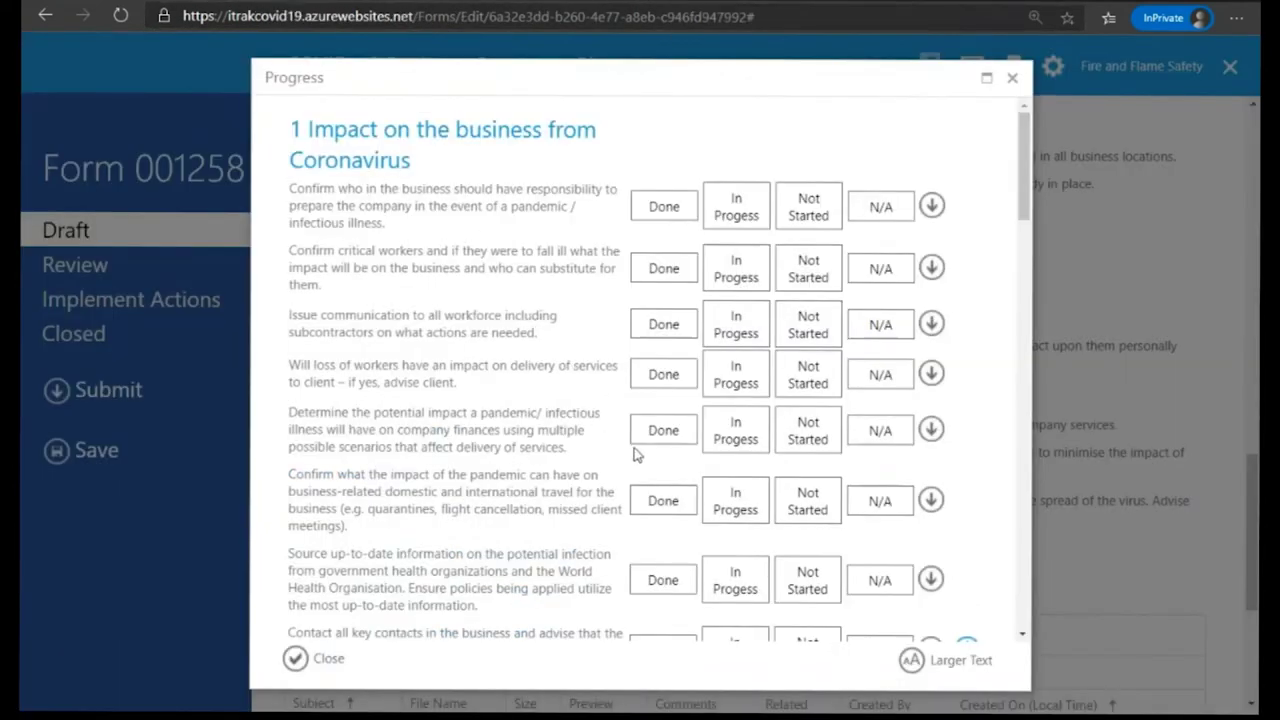
pyautogui.click(677, 500)
pyautogui.scroll(-1, 686, 502)
pyautogui.scroll(-3, 686, 502)
pyautogui.scroll(1, 686, 502)
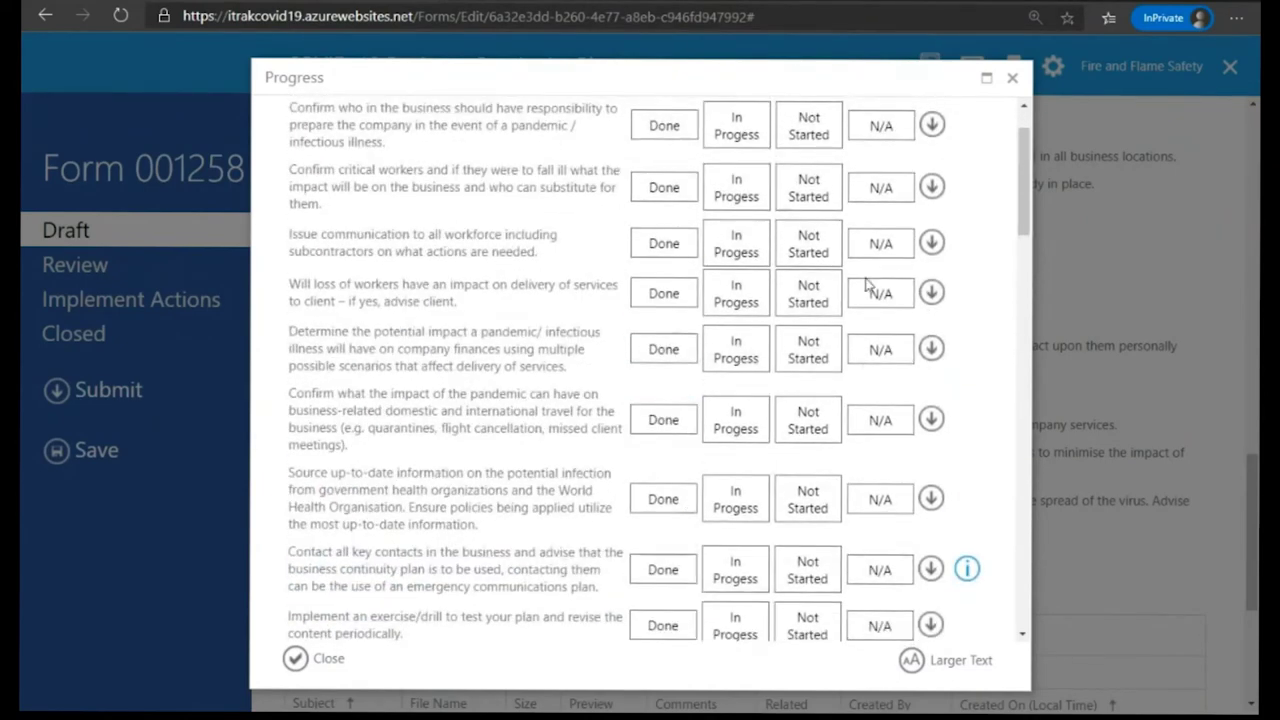
# Close the portal's Progress checklist and return to the COVID-19 Business Continuity Plan form.
pyautogui.click(808, 352)
pyautogui.click(812, 365)
pyautogui.click(1012, 78)
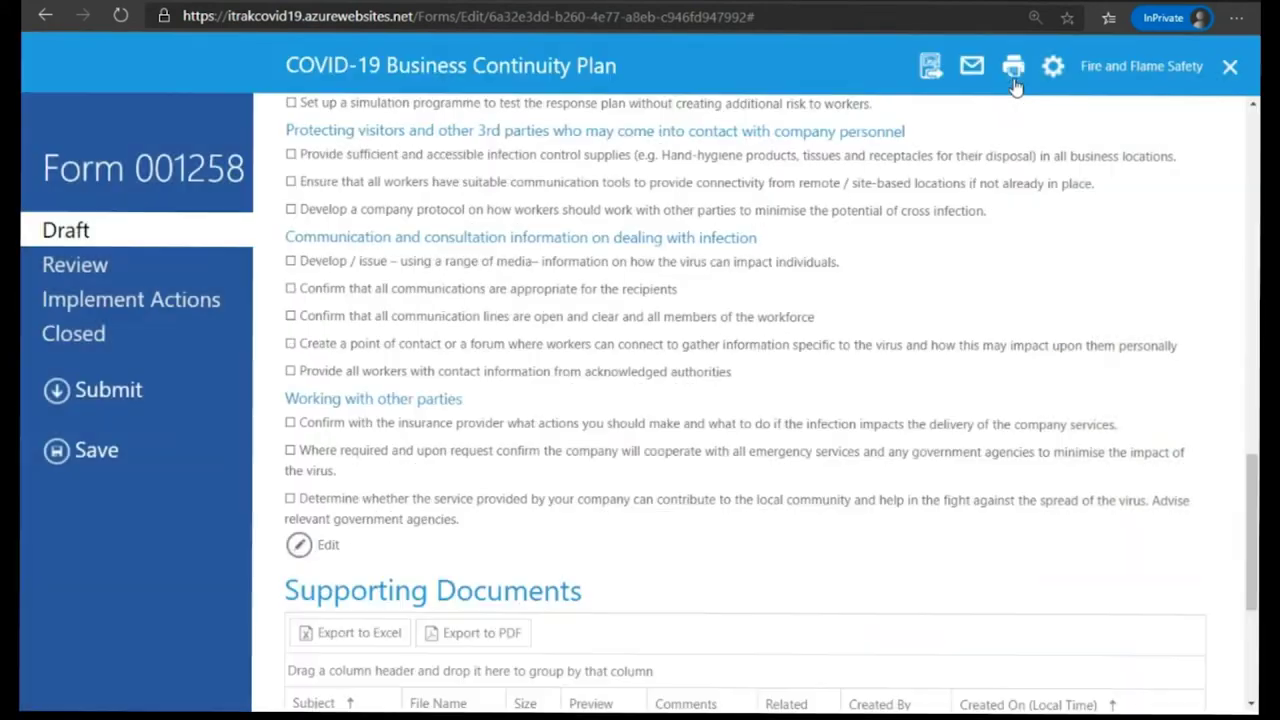
pyautogui.scroll(-4, 818, 304)
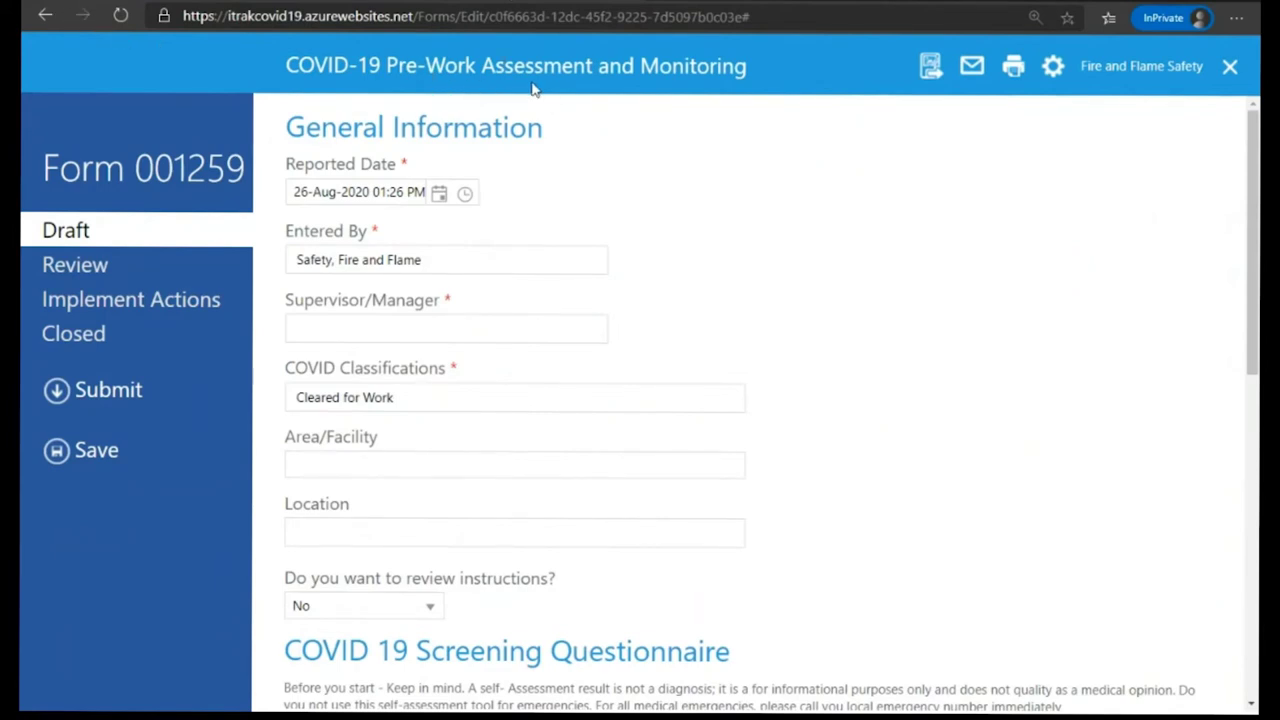
# Open the screening Survey in the COVID-19 Pre-Work Assessment and Monitoring form, answer No to the fever question and review all the questions.
pyautogui.scroll(-1, 790, 470)
pyautogui.scroll(-2, 790, 470)
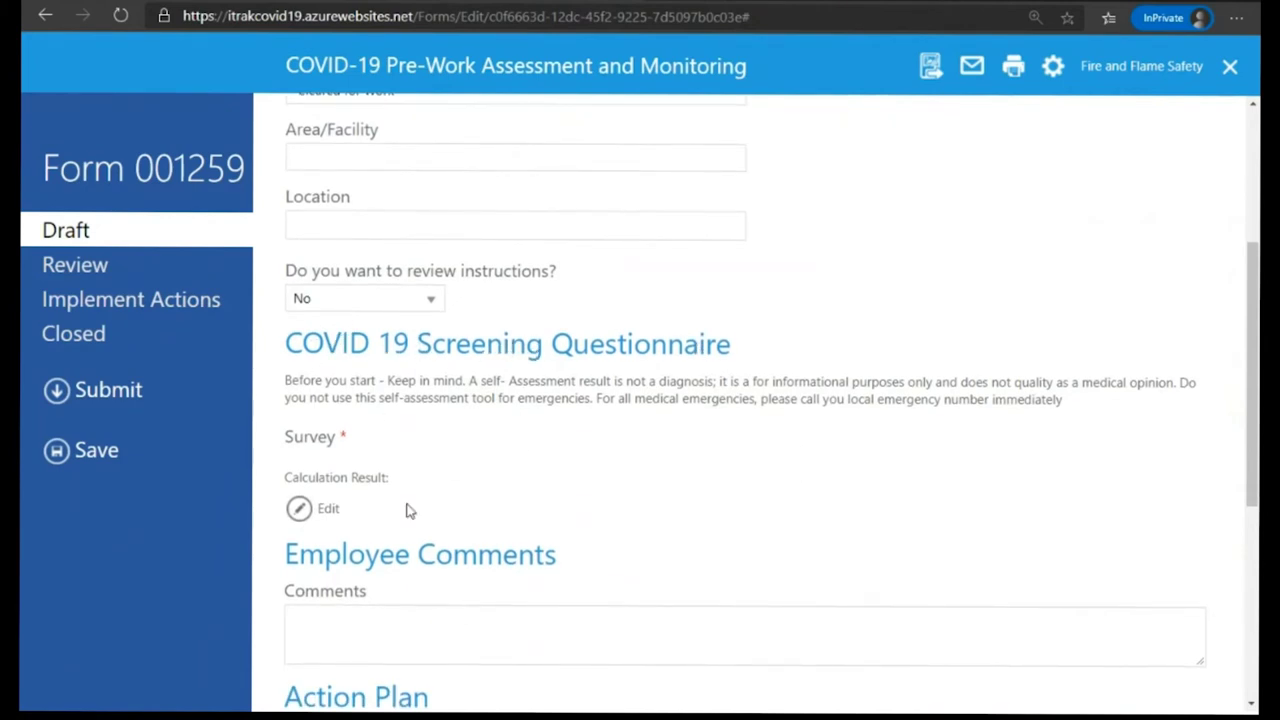
pyautogui.click(329, 510)
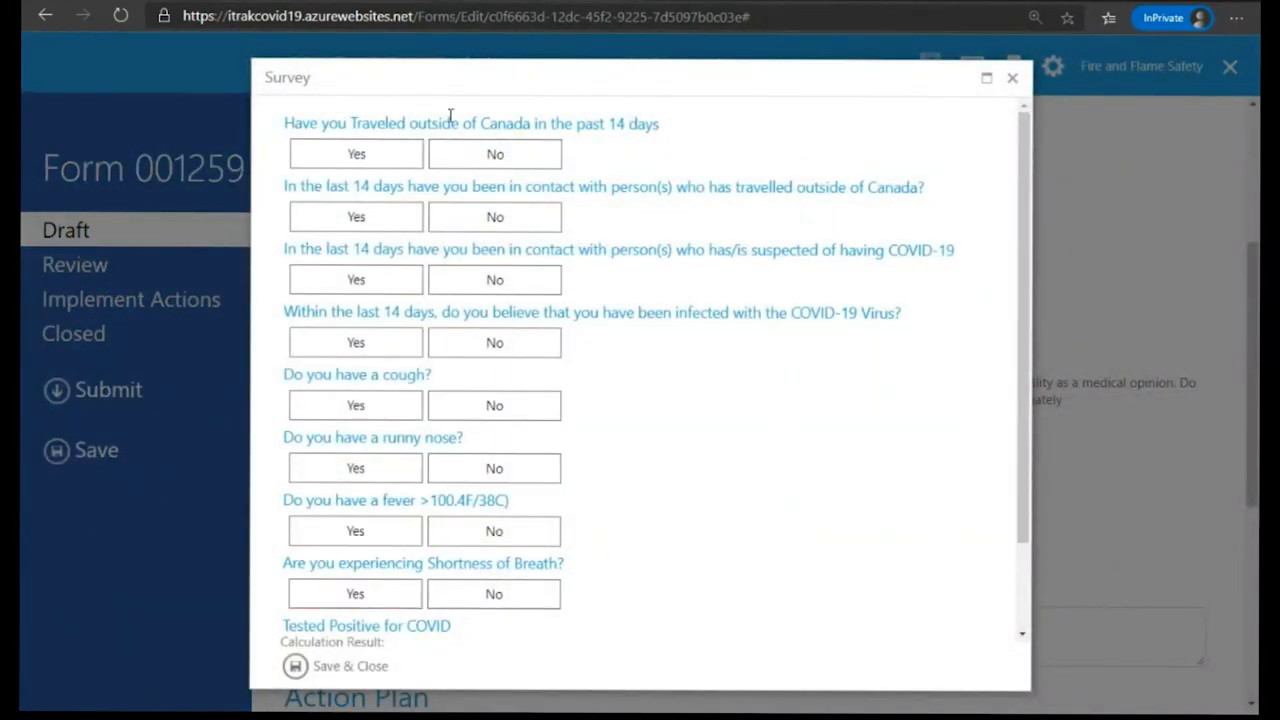
pyautogui.click(495, 530)
pyautogui.scroll(-2, 497, 523)
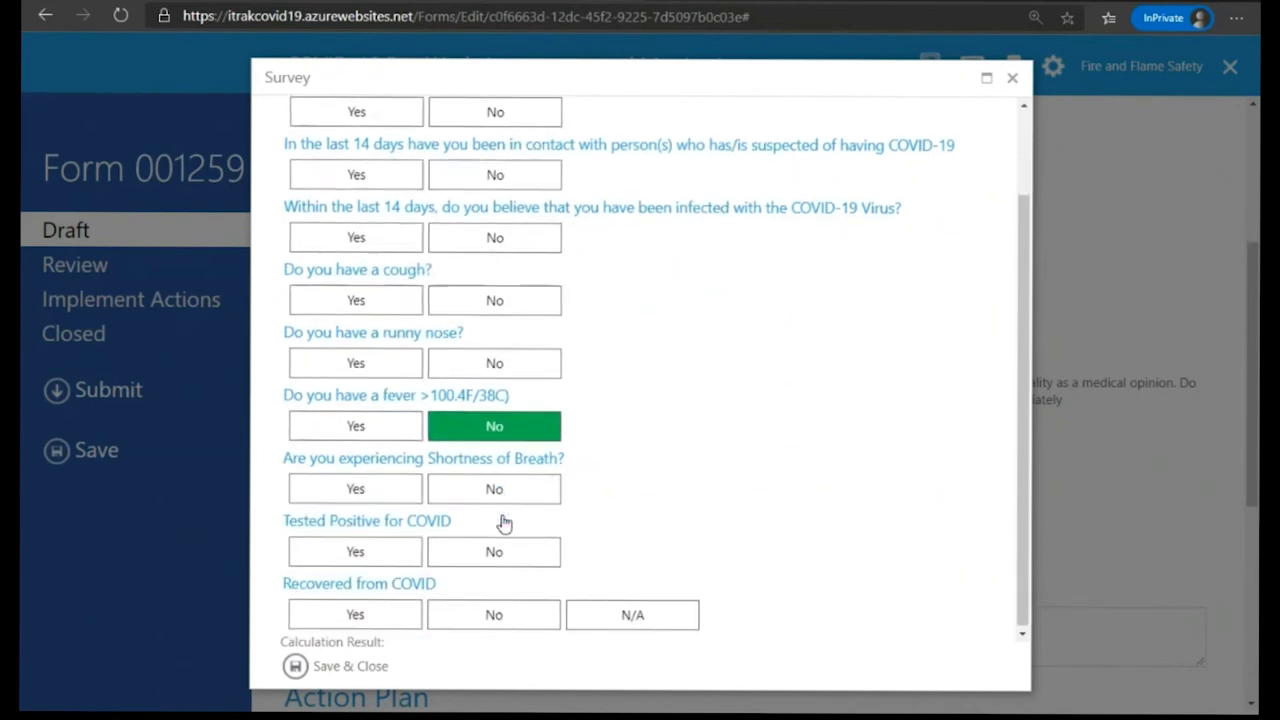
pyautogui.scroll(2, 504, 523)
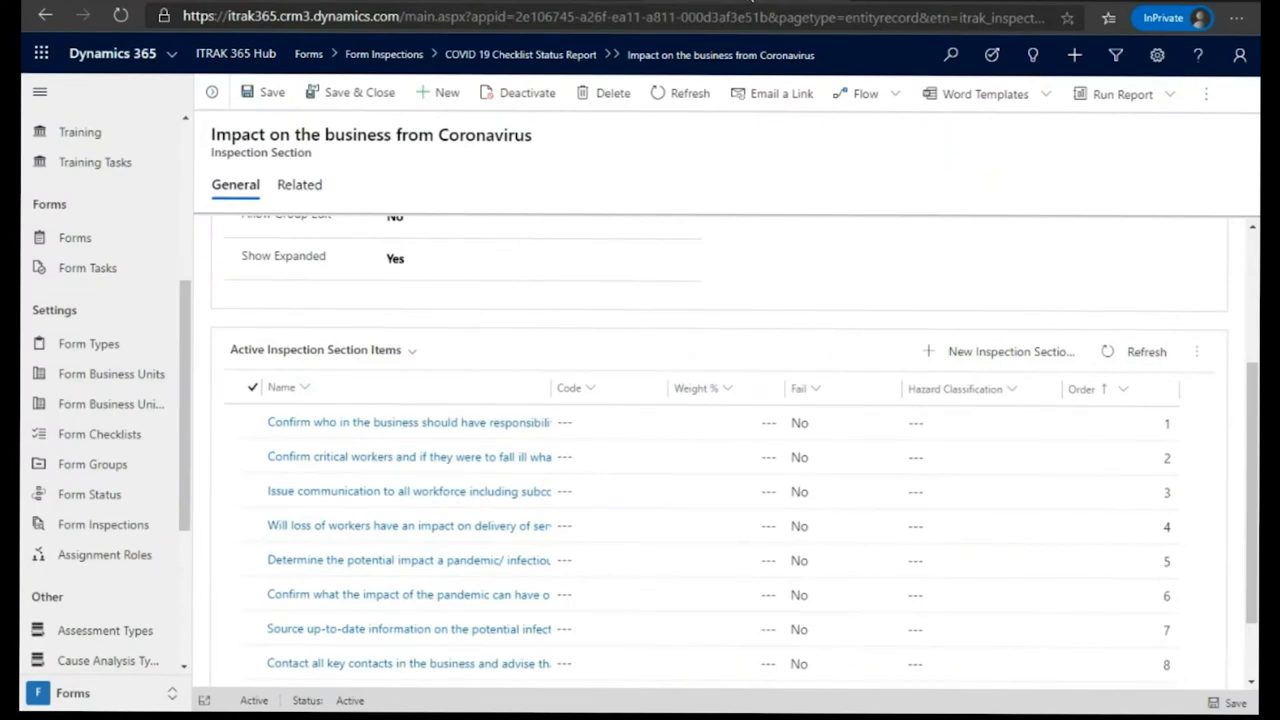
# Open the hub's COVID-19 Assessment form checklist and its group for the question about travel outside Canada in the past 14 days.
pyautogui.click(113, 440)
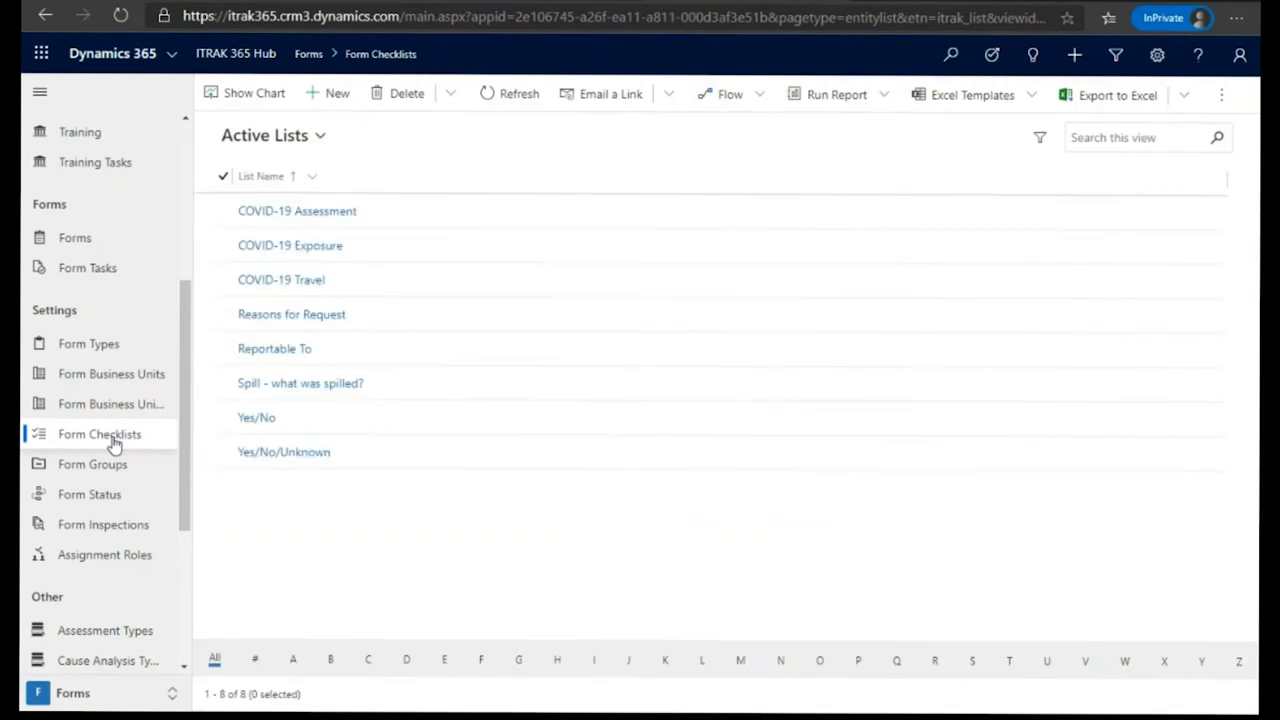
pyautogui.click(330, 214)
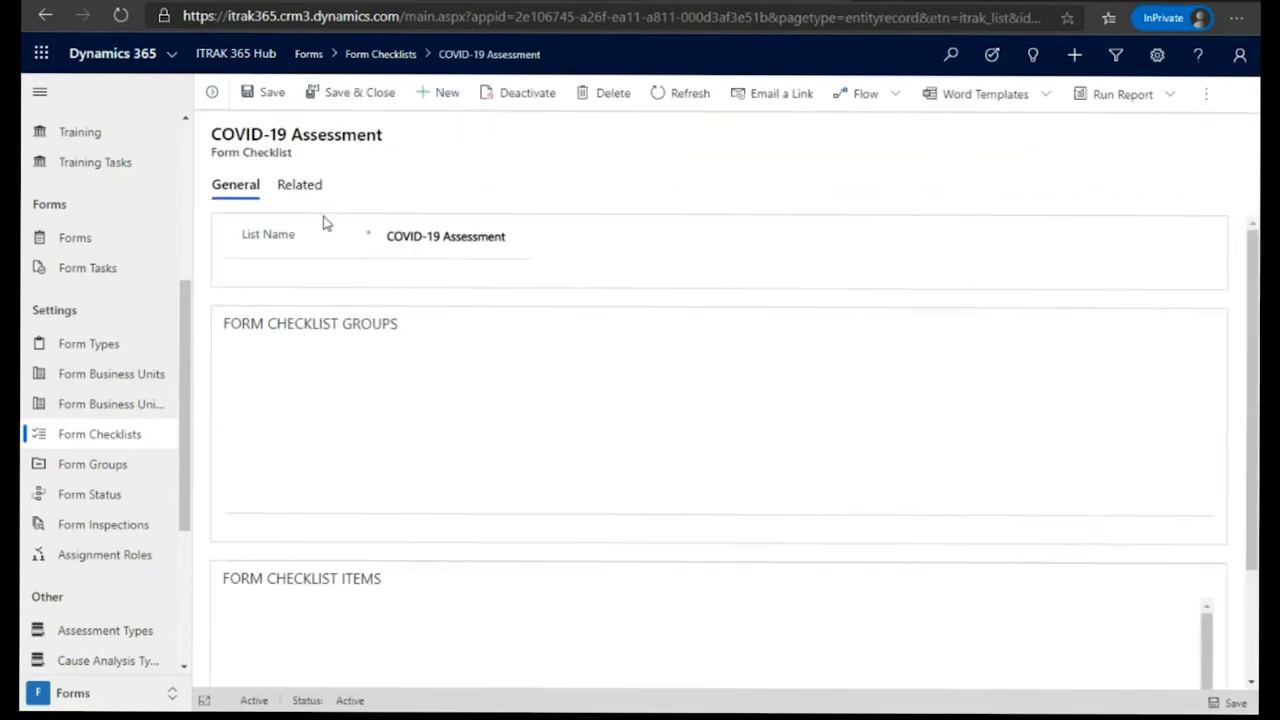
pyautogui.scroll(-1, 529, 360)
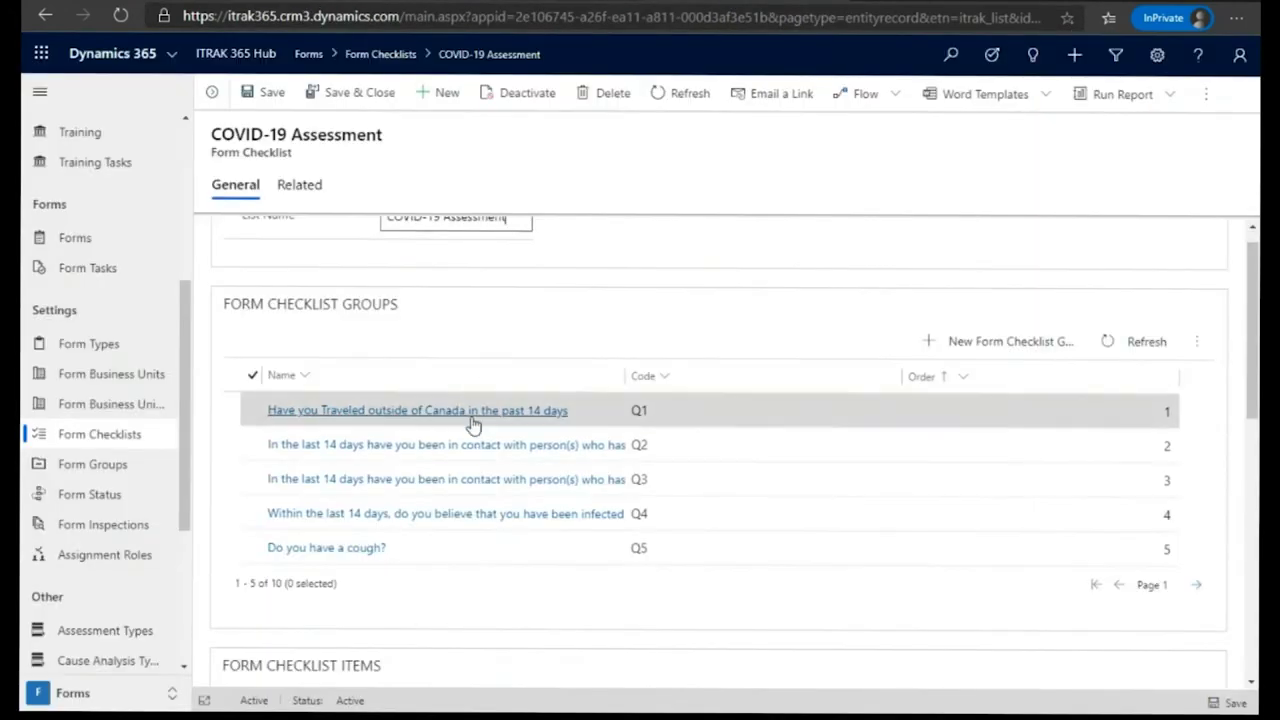
pyautogui.click(473, 420)
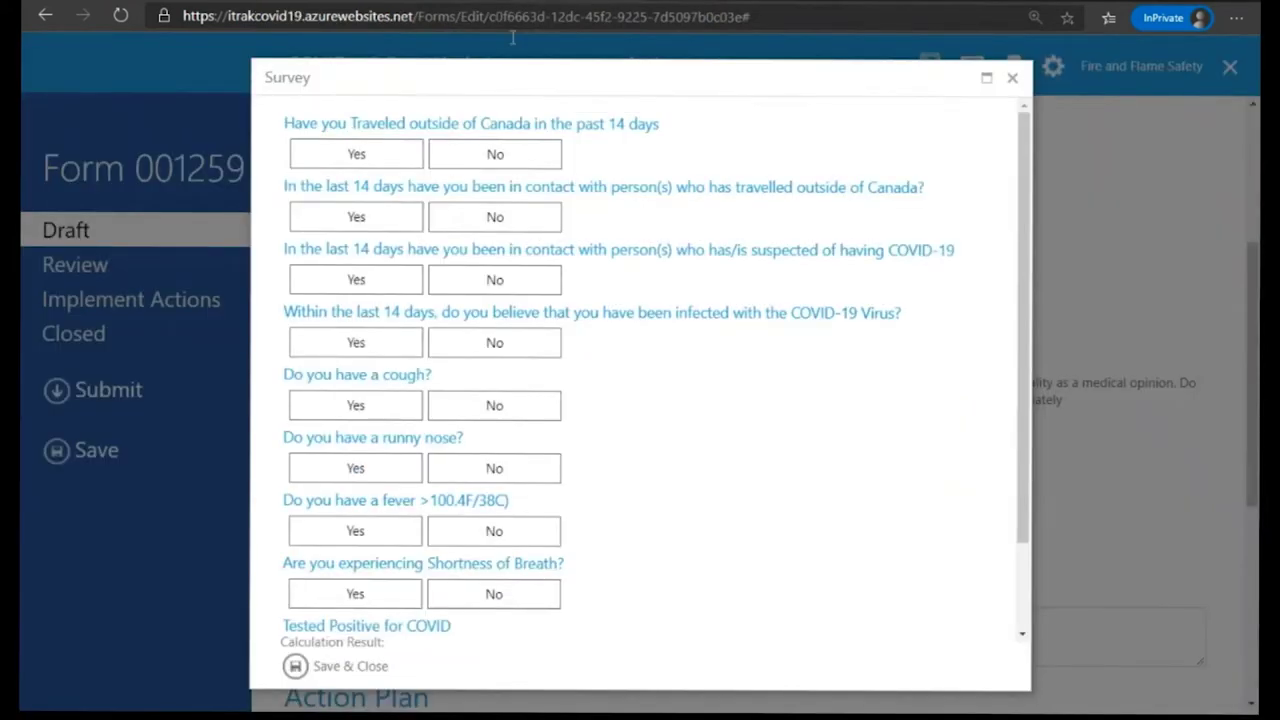
# Try the No and Yes answers to the travel outside Canada question in the portal's Survey, and close it without saving.
pyautogui.click(478, 166)
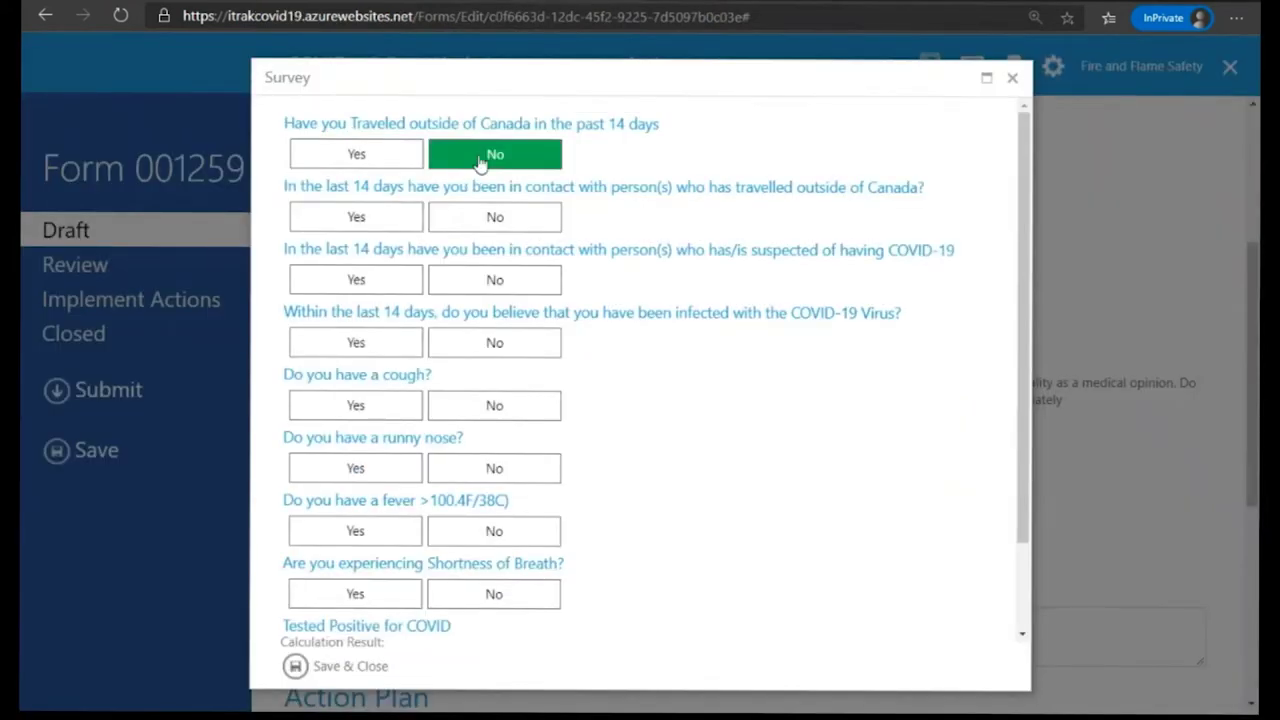
pyautogui.click(331, 166)
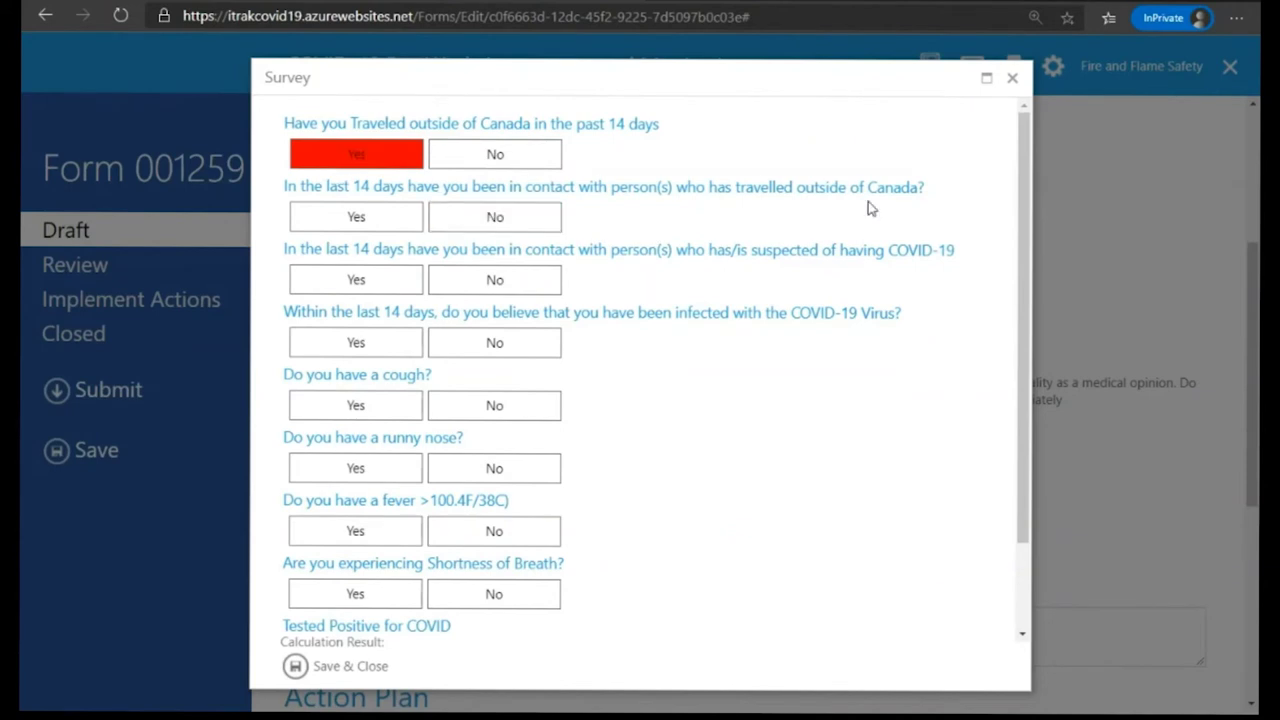
pyautogui.click(1012, 78)
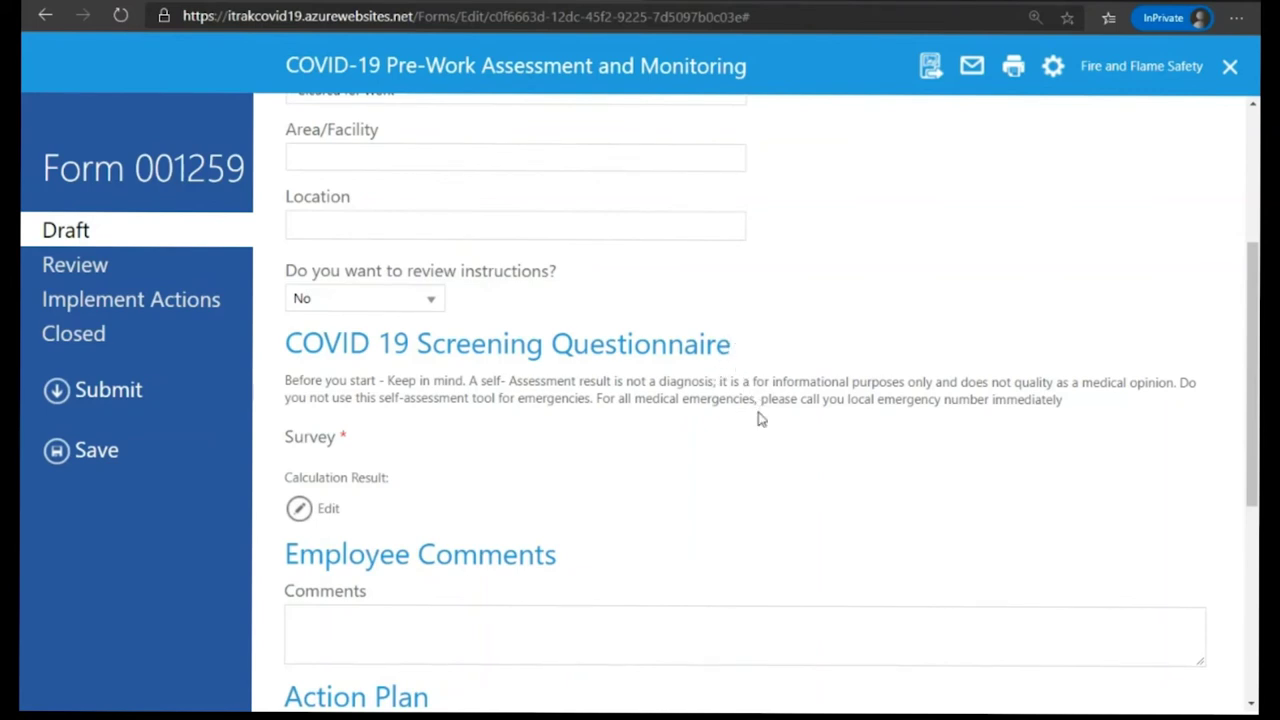
# Review the Employee Comments, Action Plan and Supporting Documents sections of the Pre-Work Assessment and Monitoring form.
pyautogui.scroll(-1, 757, 418)
pyautogui.scroll(-3, 757, 418)
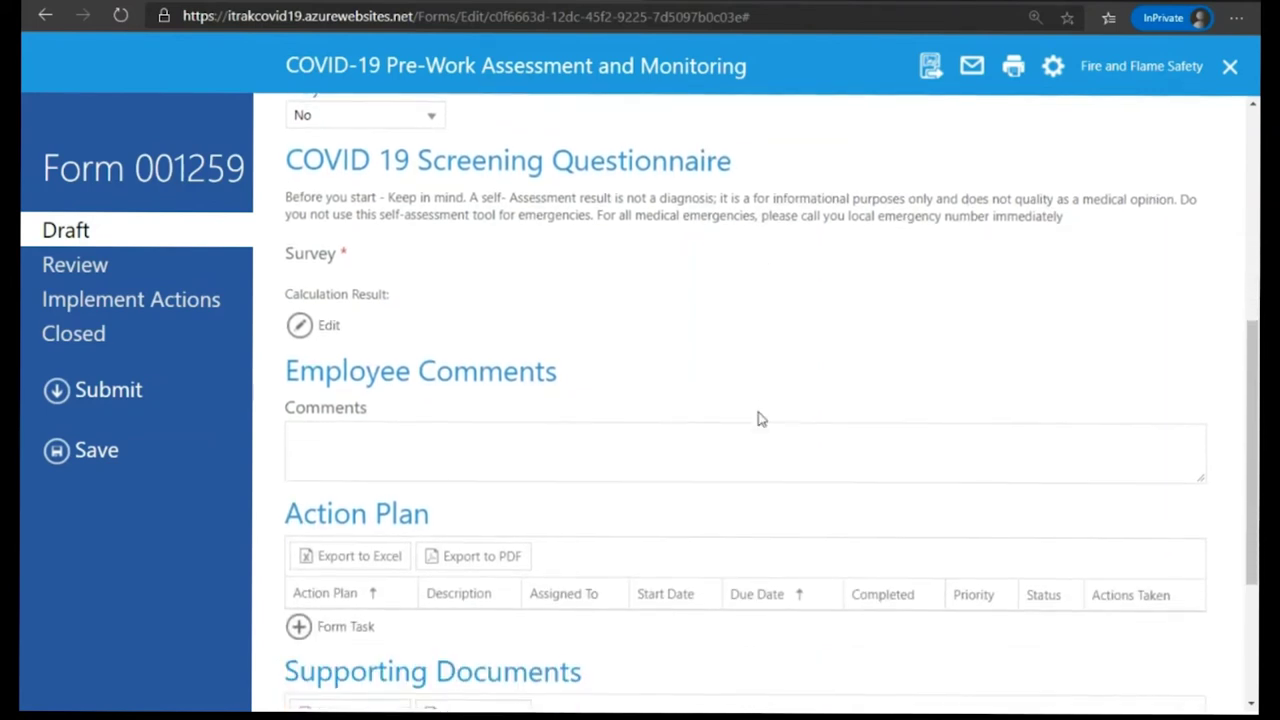
pyautogui.click(757, 418)
pyautogui.scroll(-1, 758, 416)
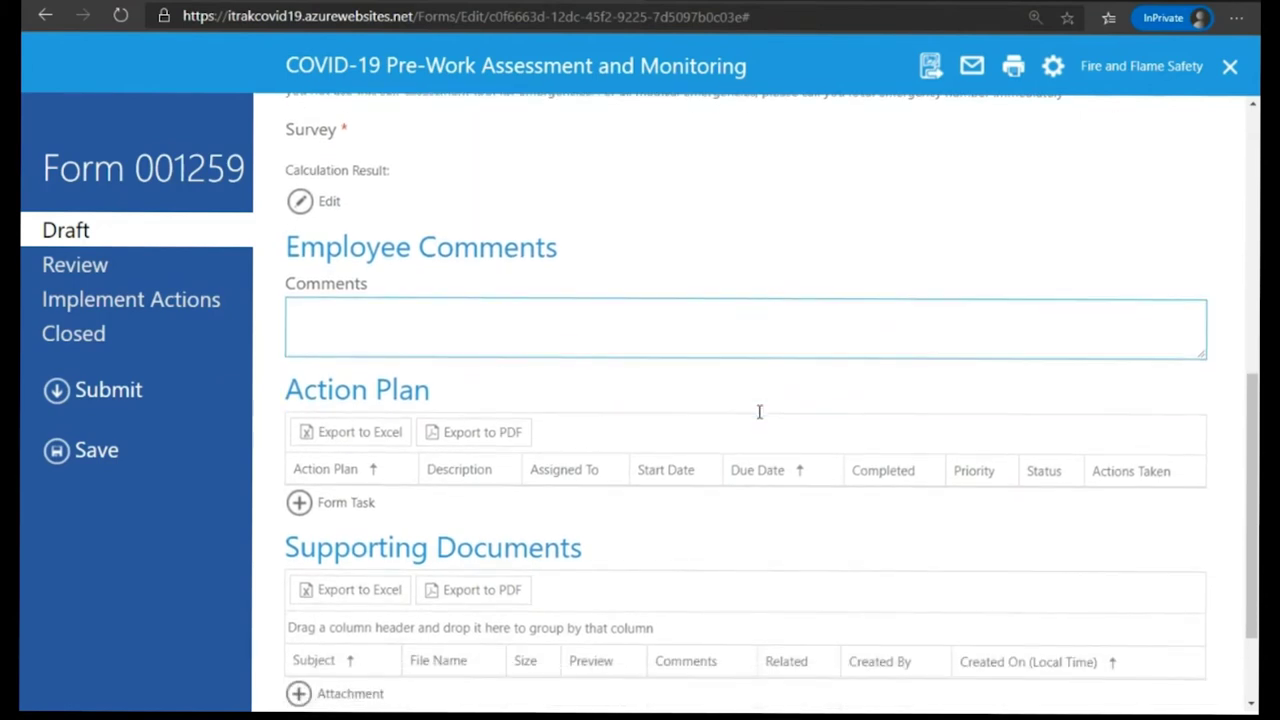
pyautogui.scroll(-1, 758, 416)
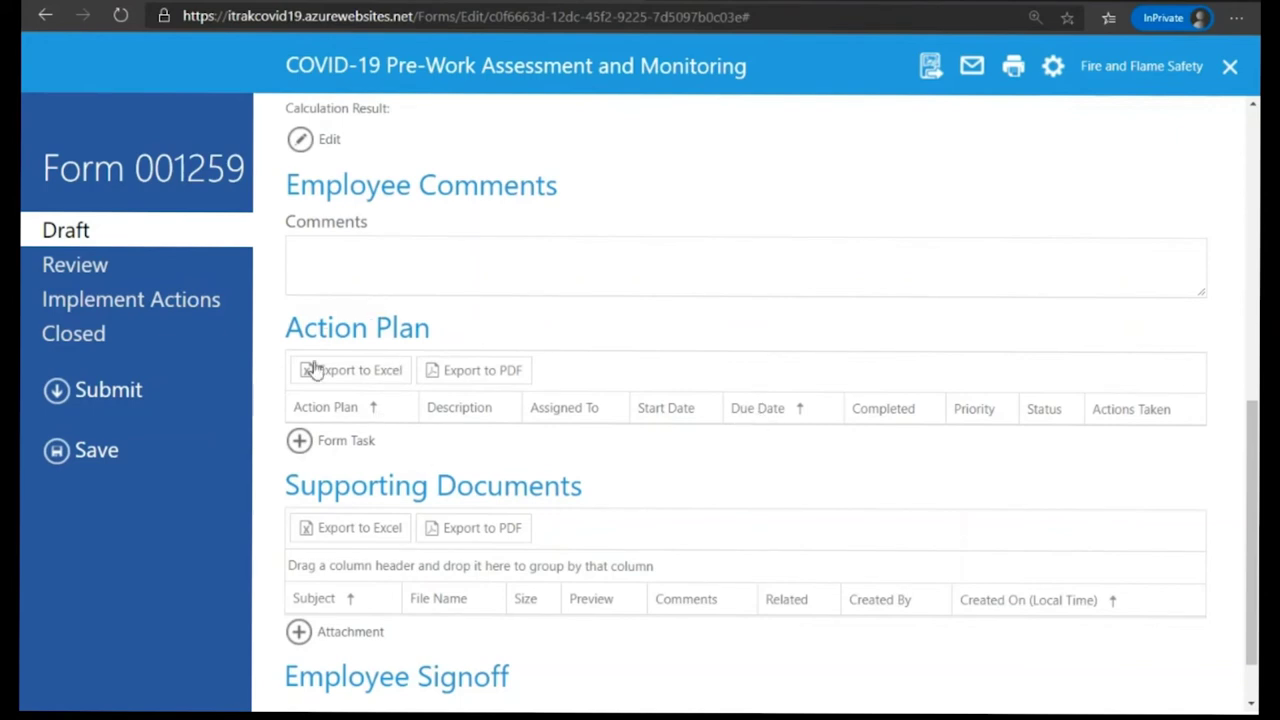
# Start a new form task under Action Plan, examine its fields from Action Plan to Actions Taken, and close it without saving.
pyautogui.click(349, 447)
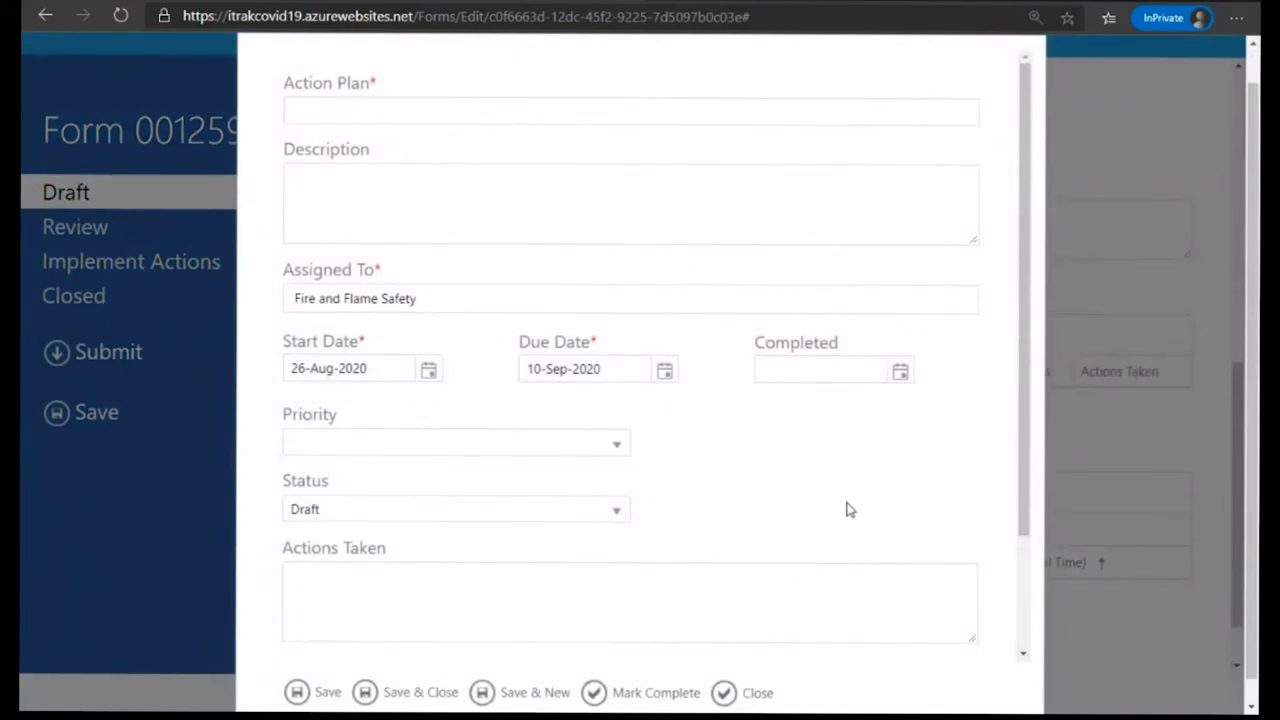
pyautogui.scroll(1, 846, 510)
pyautogui.click(352, 140)
pyautogui.click(314, 222)
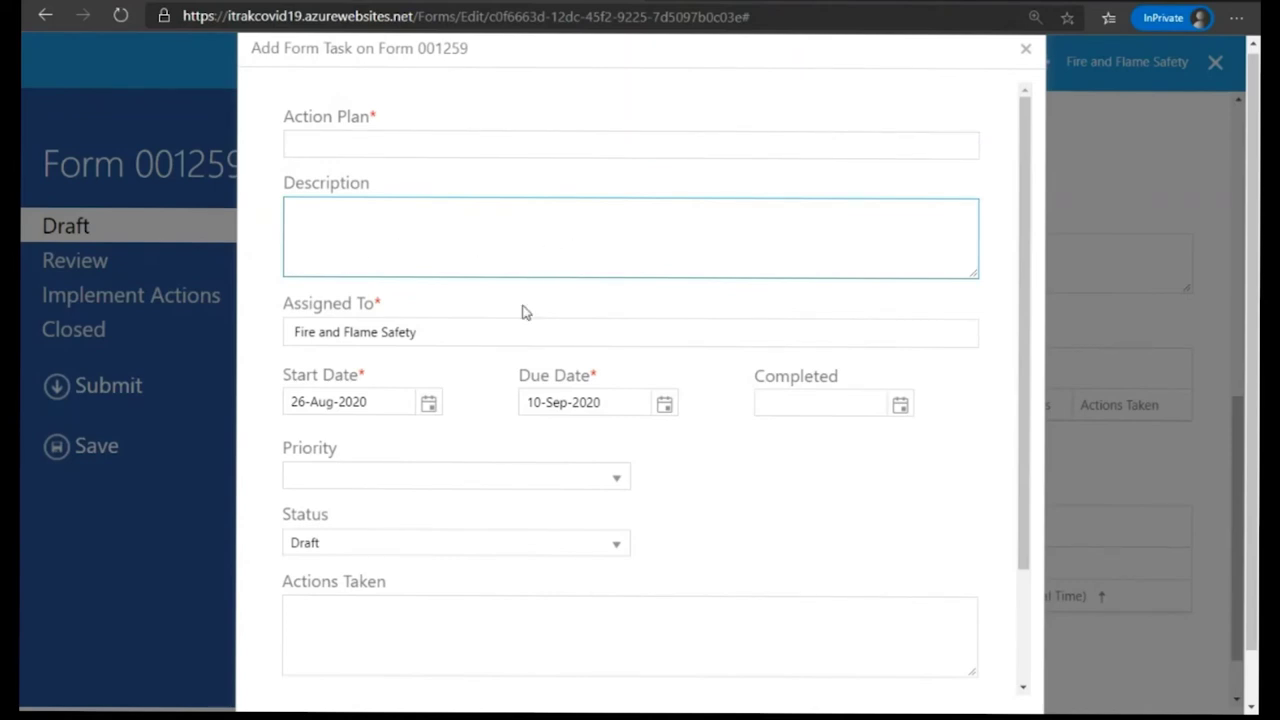
pyautogui.scroll(-2, 600, 397)
pyautogui.scroll(2, 600, 397)
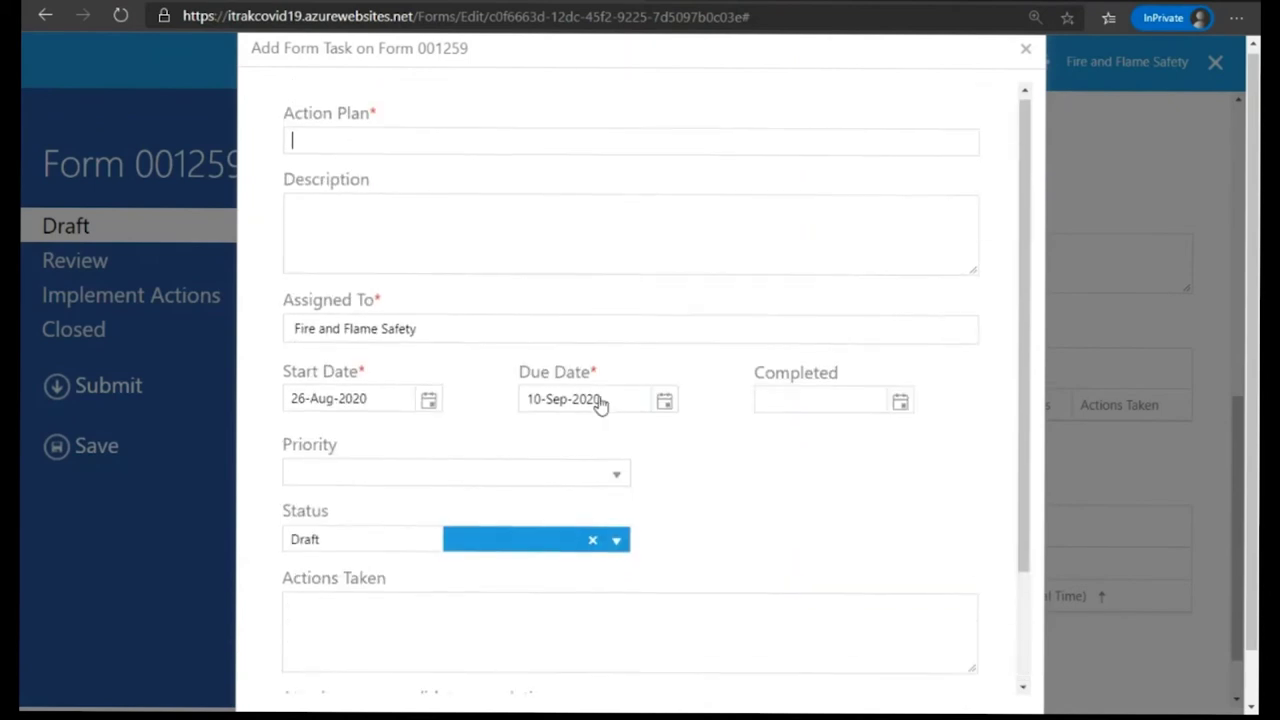
pyautogui.click(1024, 48)
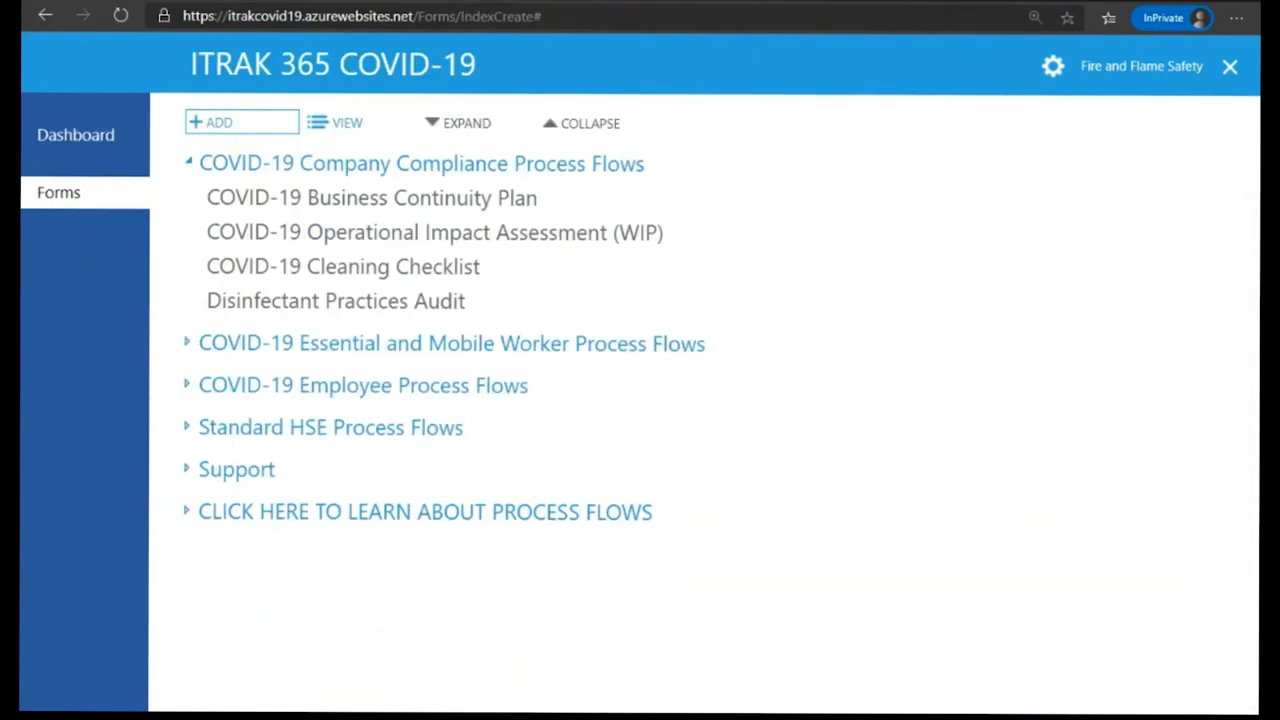
# View the Actions list on the portal's dashboard and return to the portal's forms.
pyautogui.click(99, 142)
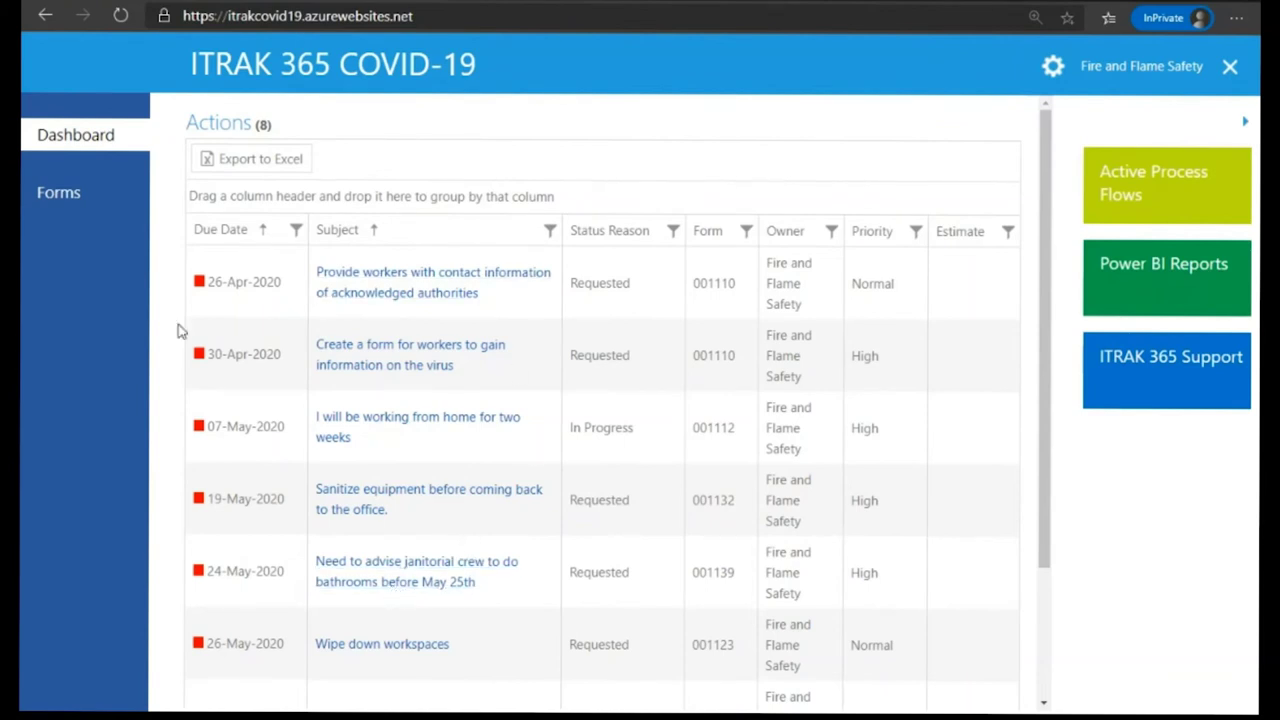
pyautogui.click(70, 198)
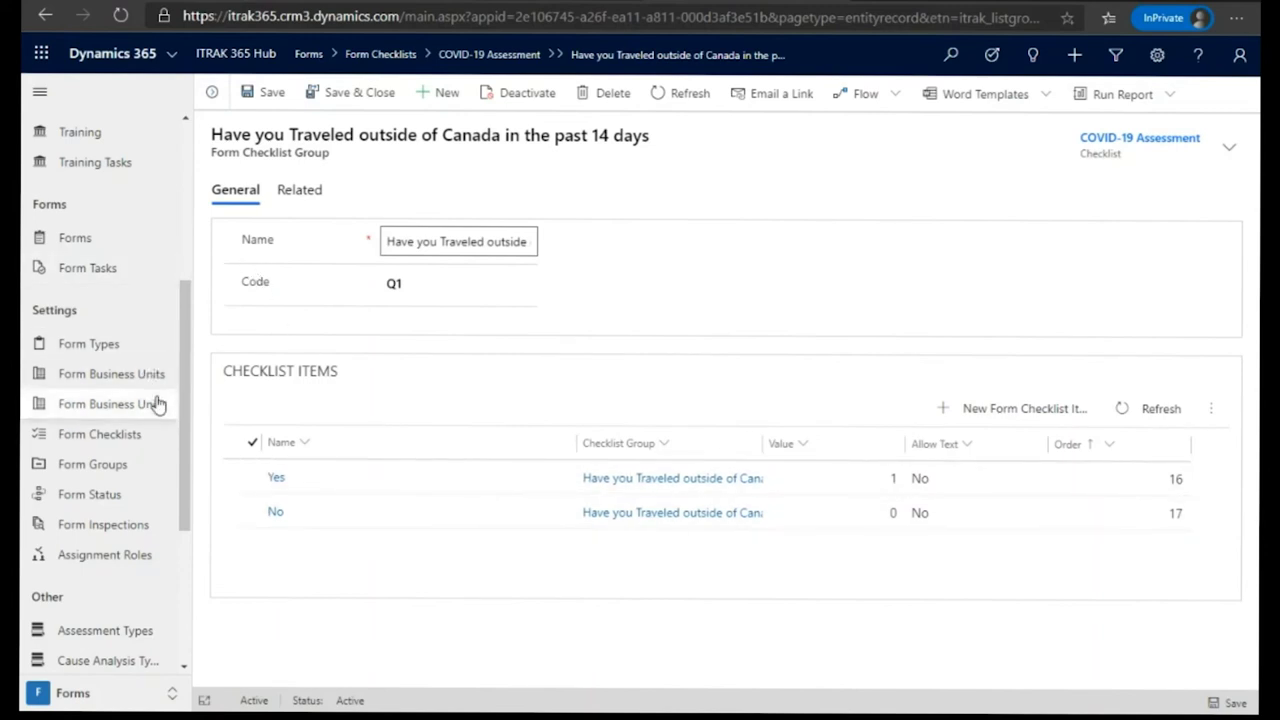
# List All Form Tasks in the hub, open the "Make some minor office desk adjustments" task and examine its details.
pyautogui.click(88, 268)
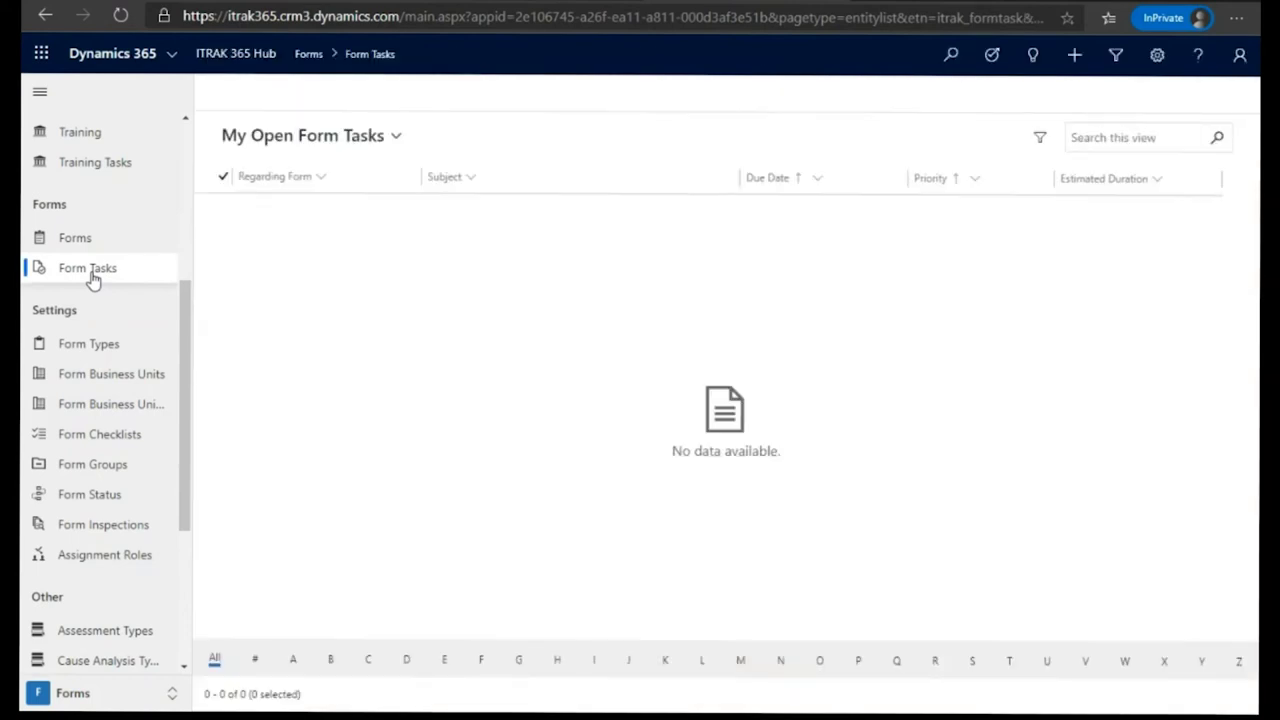
pyautogui.click(398, 135)
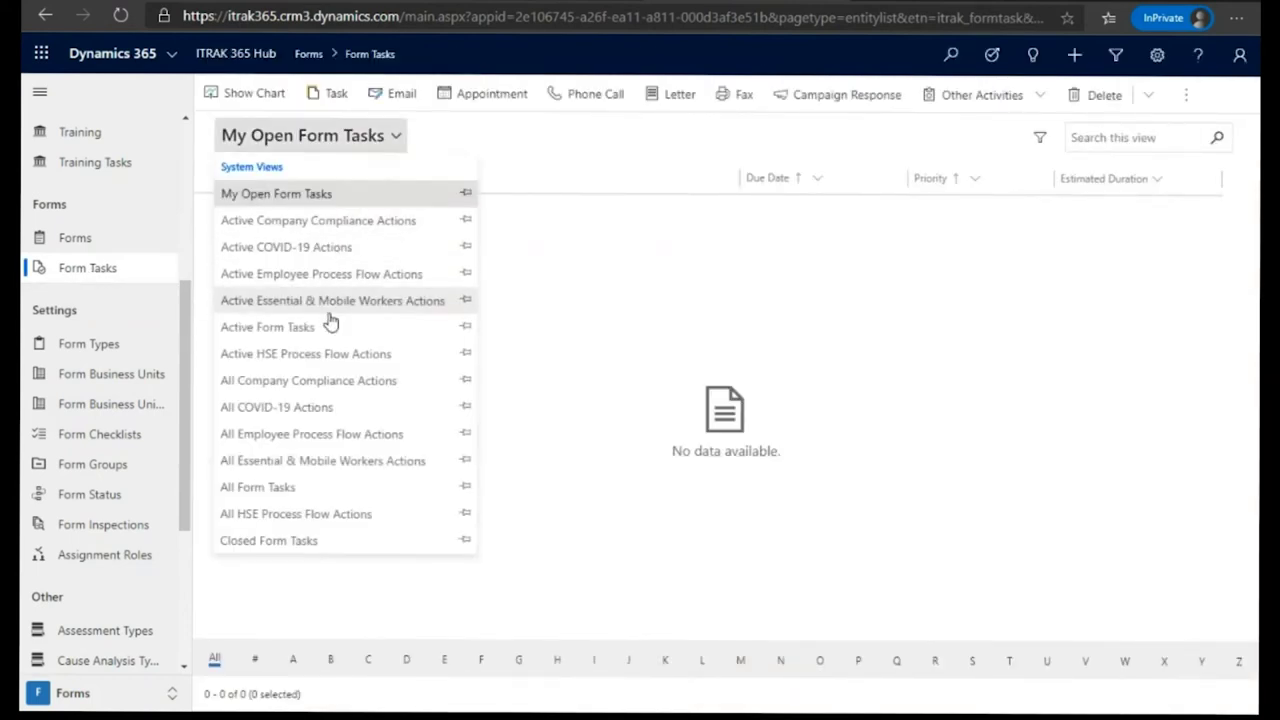
pyautogui.click(289, 492)
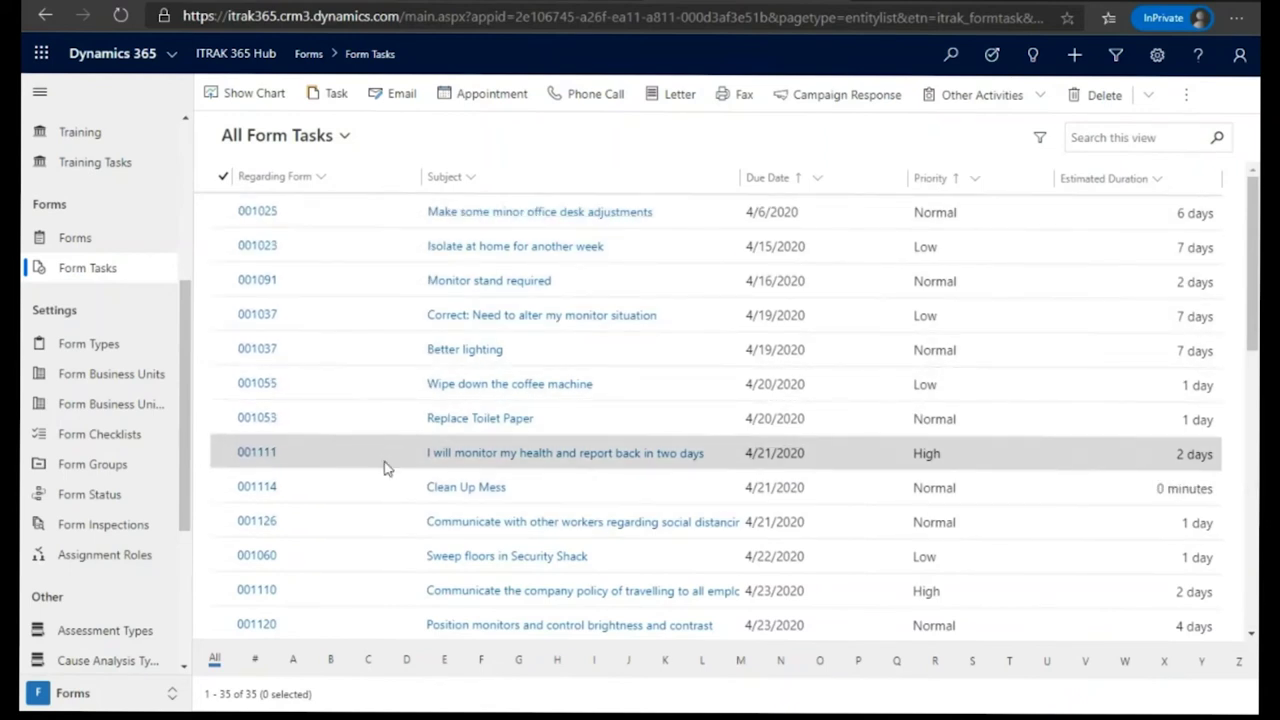
pyautogui.click(489, 214)
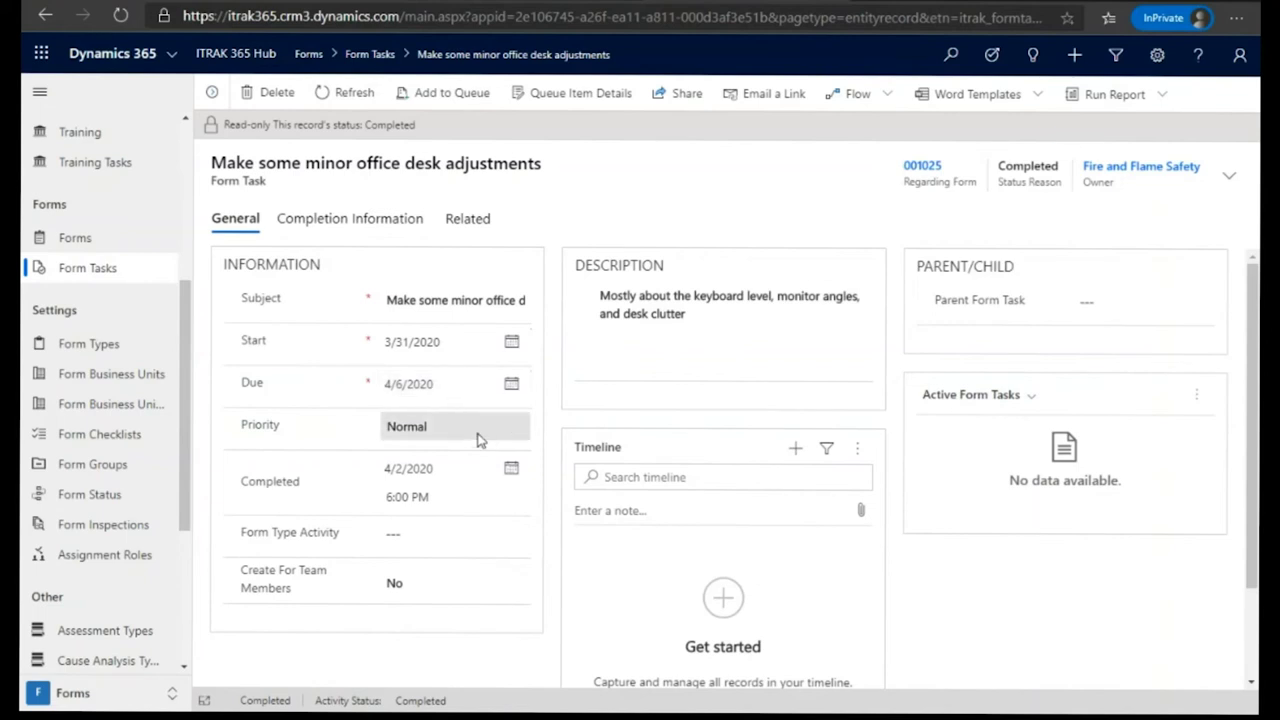
pyautogui.scroll(-2, 598, 443)
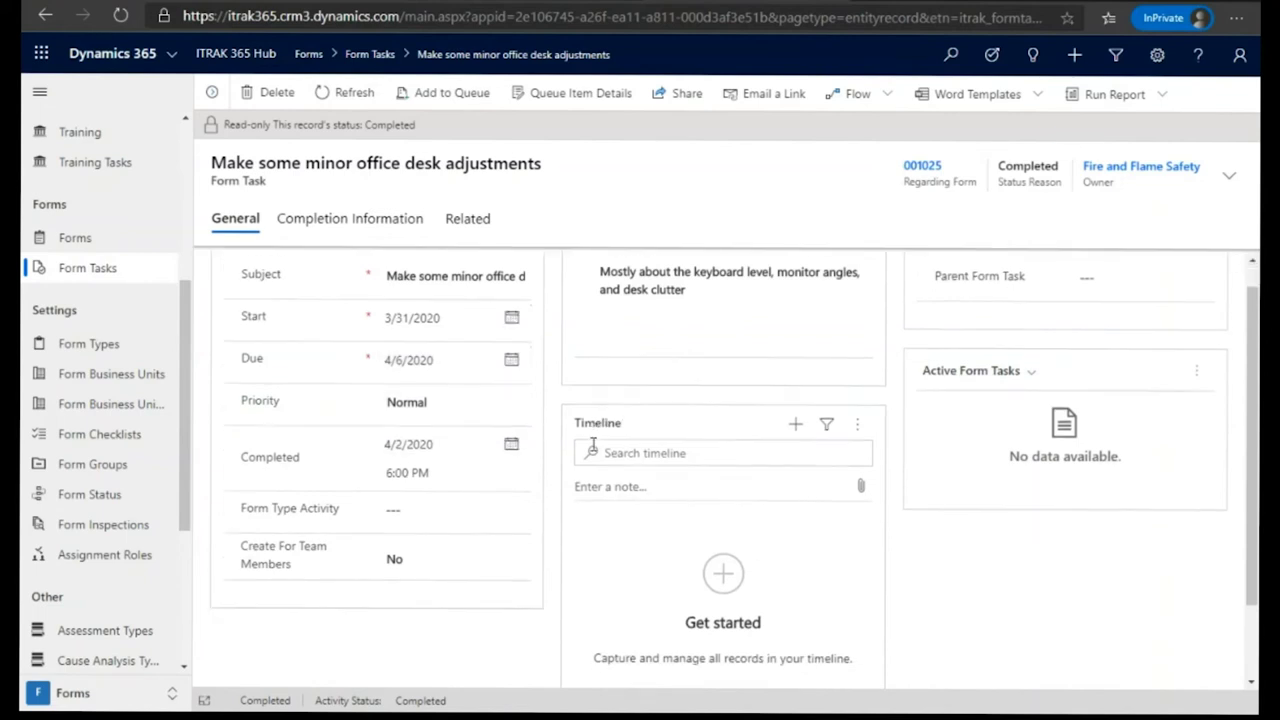
pyautogui.scroll(2, 593, 444)
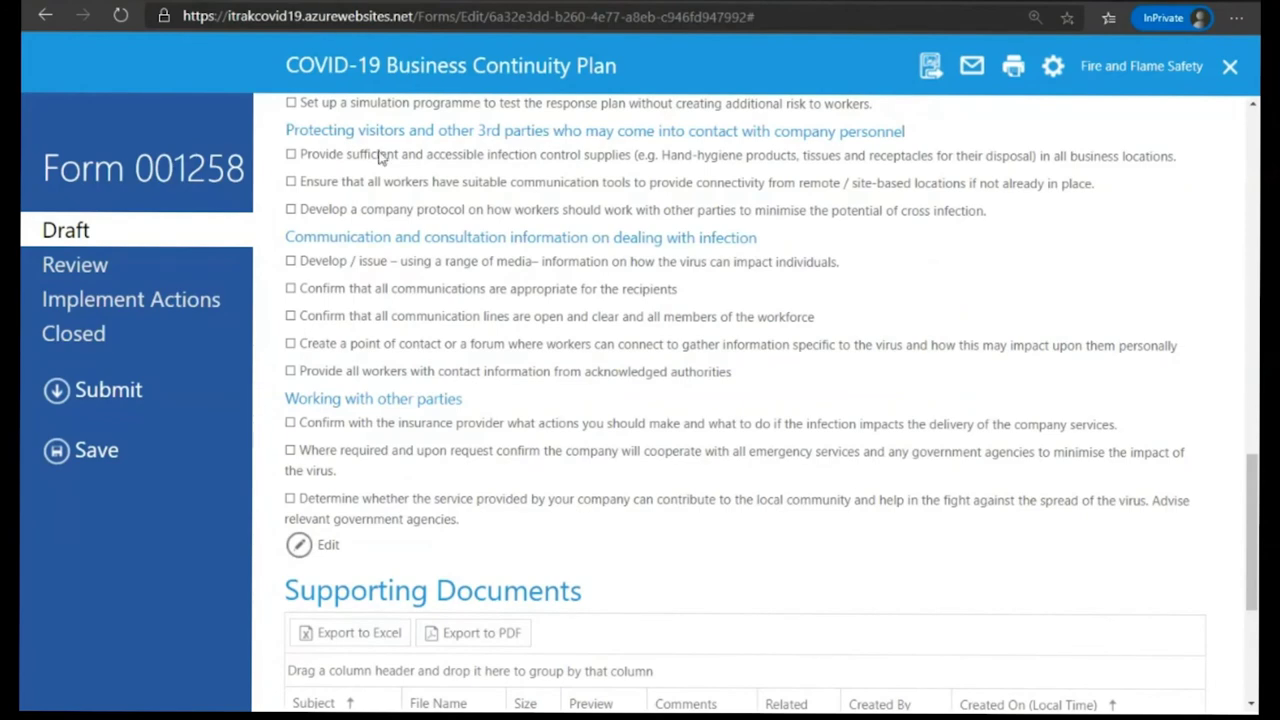
# Look back through the checklist questions in the portal's COVID-19 Business Continuity Plan form.
pyautogui.scroll(3, 406, 214)
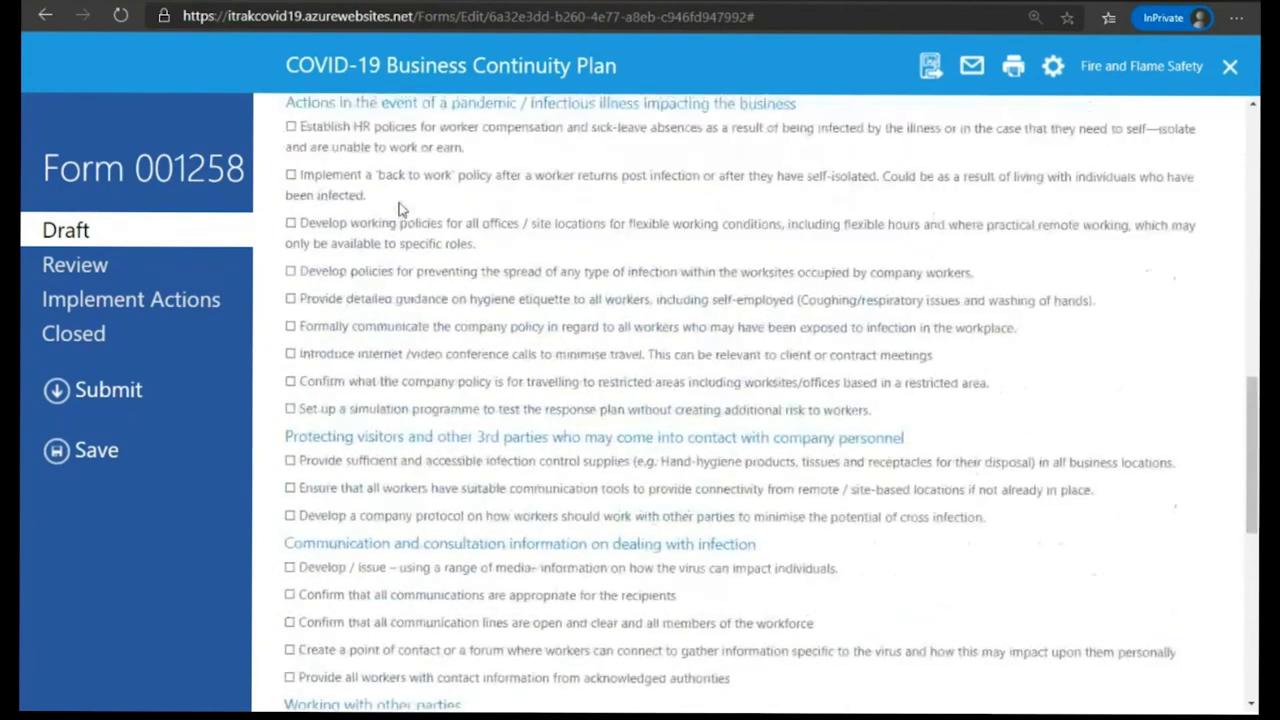
pyautogui.scroll(4, 400, 208)
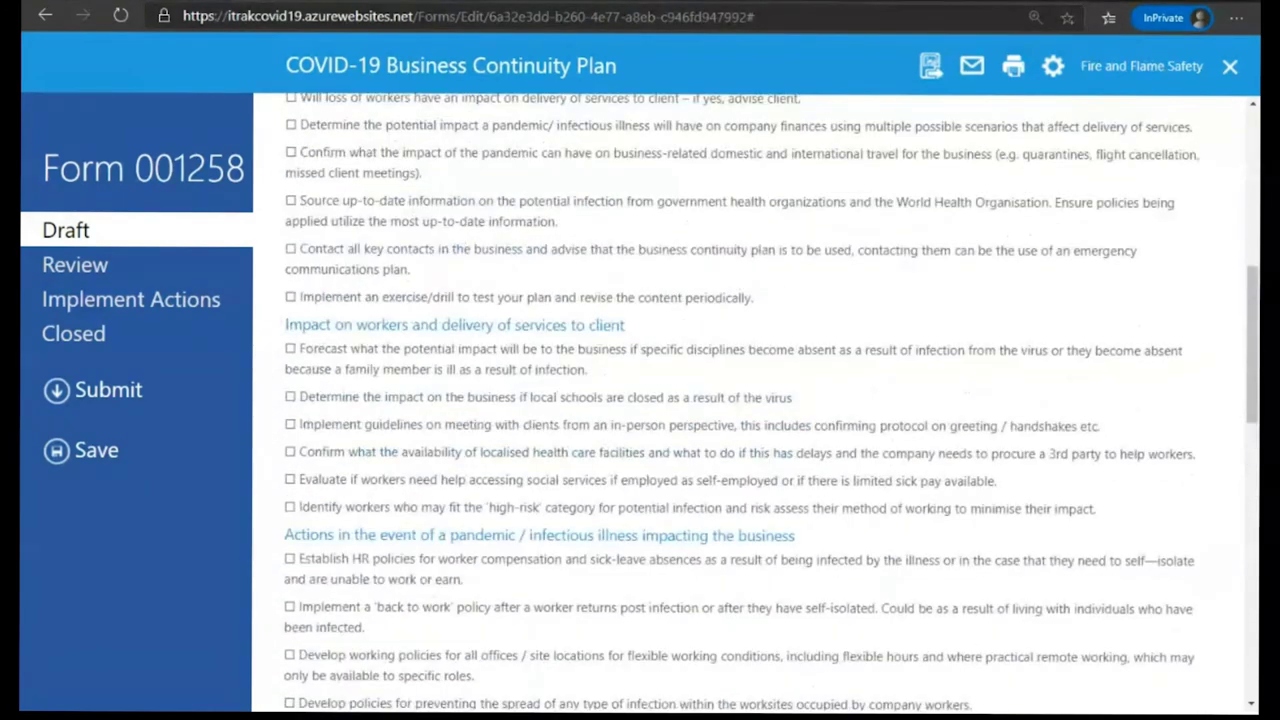
pyautogui.scroll(3, 319, 153)
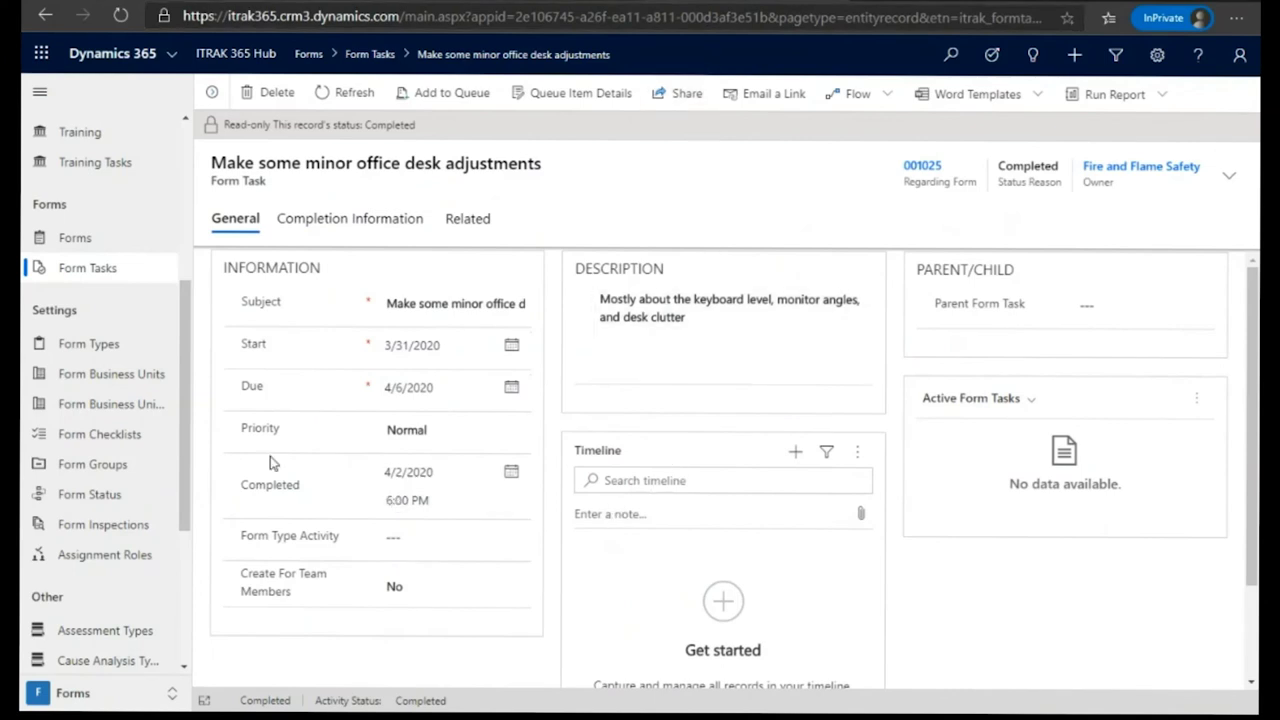
# Show the hub's active process flow forms, open the COVID-19 Business Continuity Plan form type and examine its settings and form sections.
pyautogui.click(84, 246)
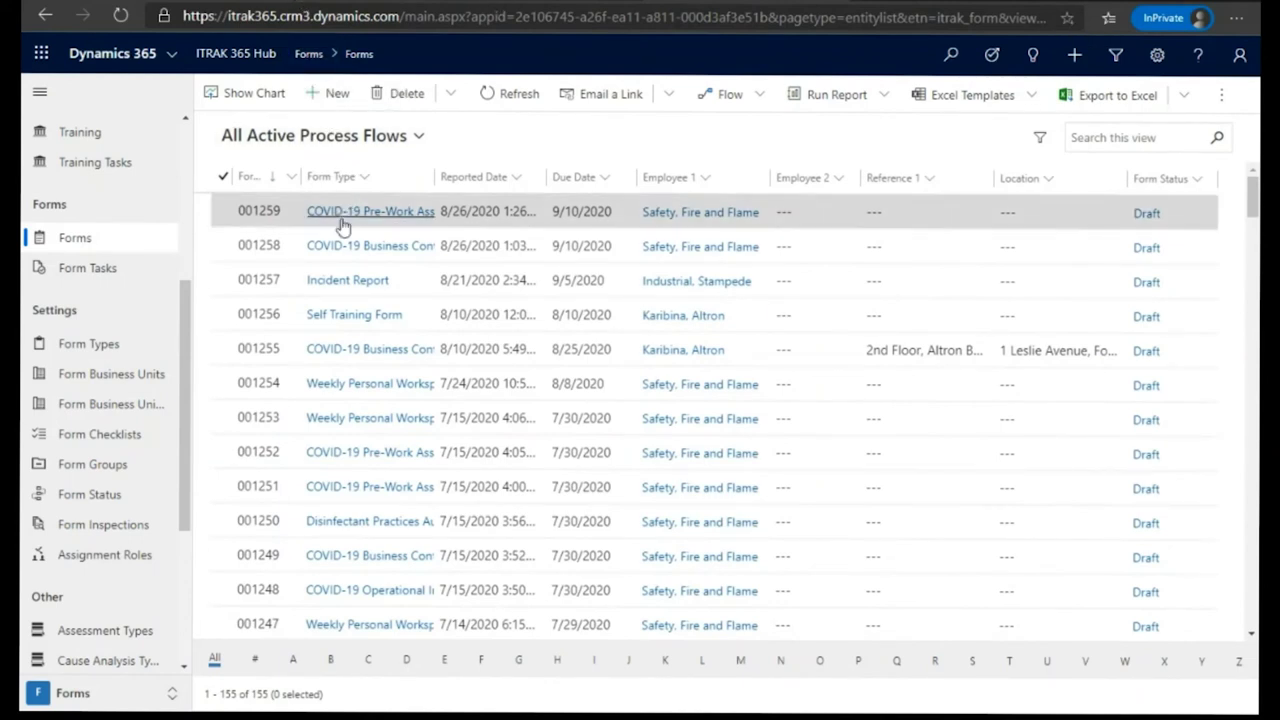
pyautogui.click(400, 249)
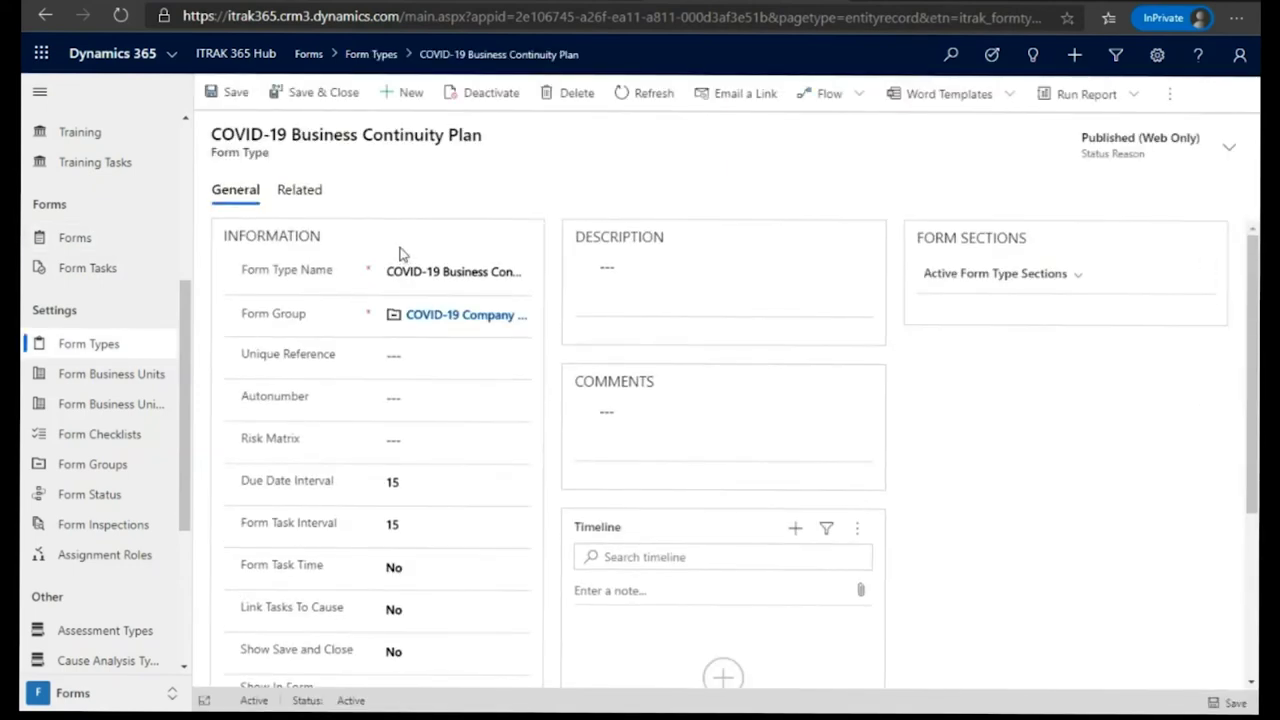
pyautogui.click(400, 272)
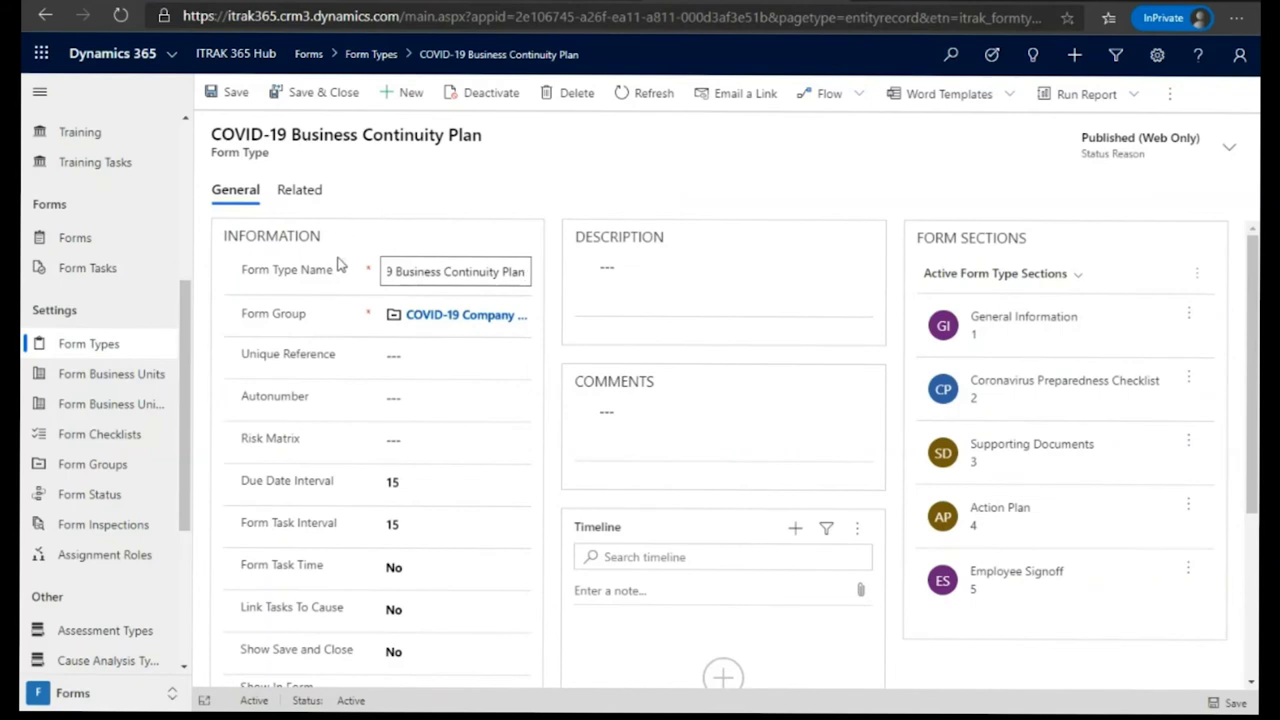
pyautogui.click(393, 355)
pyautogui.scroll(-1, 393, 355)
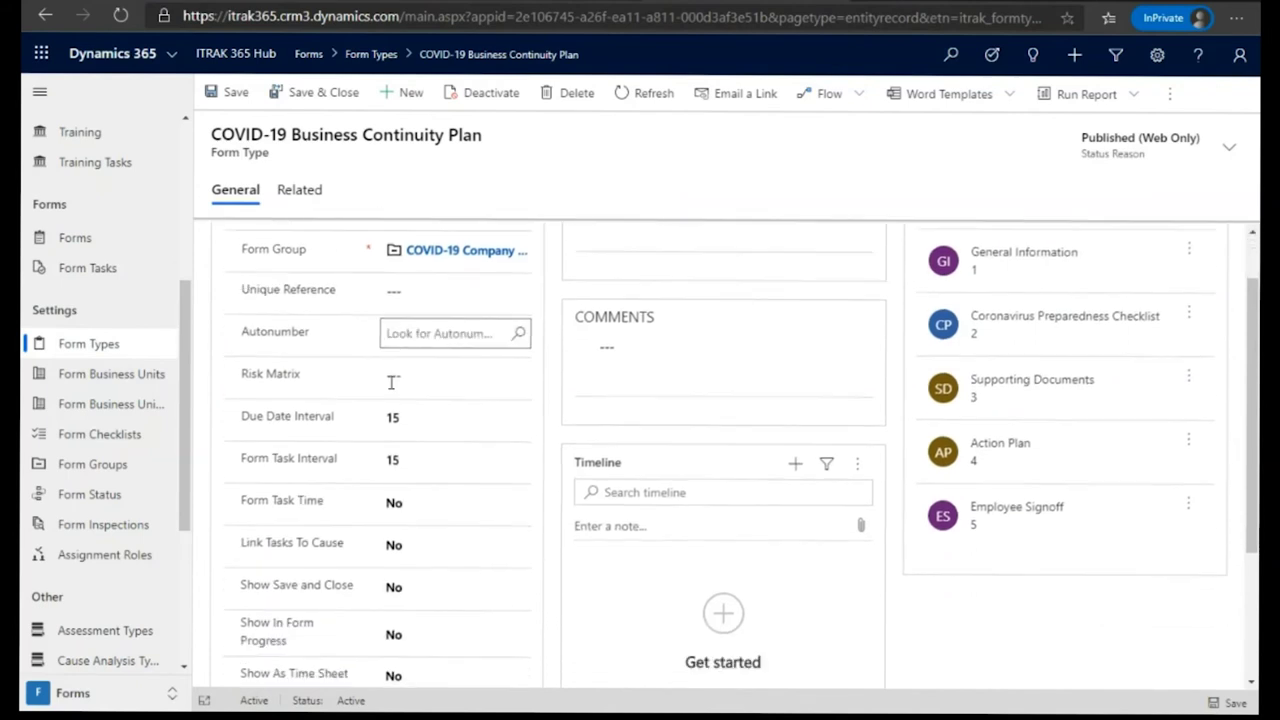
# Look through the rest of the COVID-19 Business Continuity Plan form type's settings and return to the All Active Process Flows list.
pyautogui.scroll(-1, 366, 378)
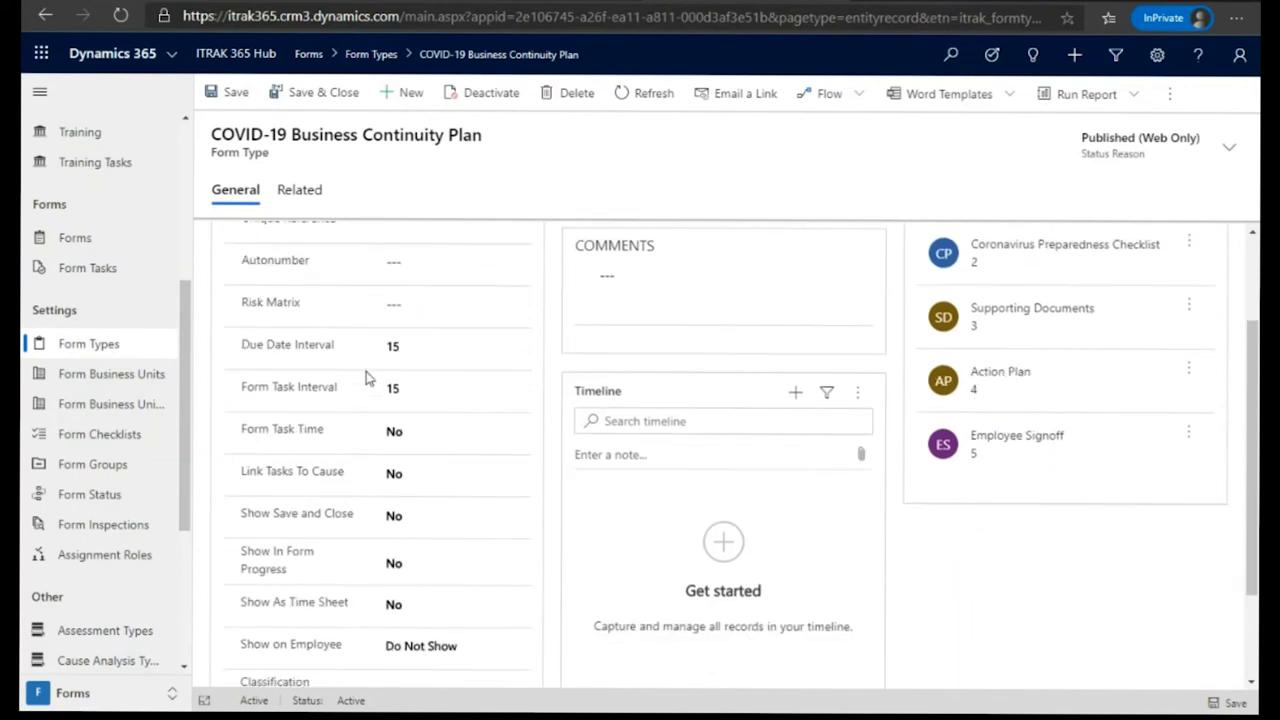
pyautogui.scroll(-2, 366, 378)
pyautogui.scroll(4, 366, 378)
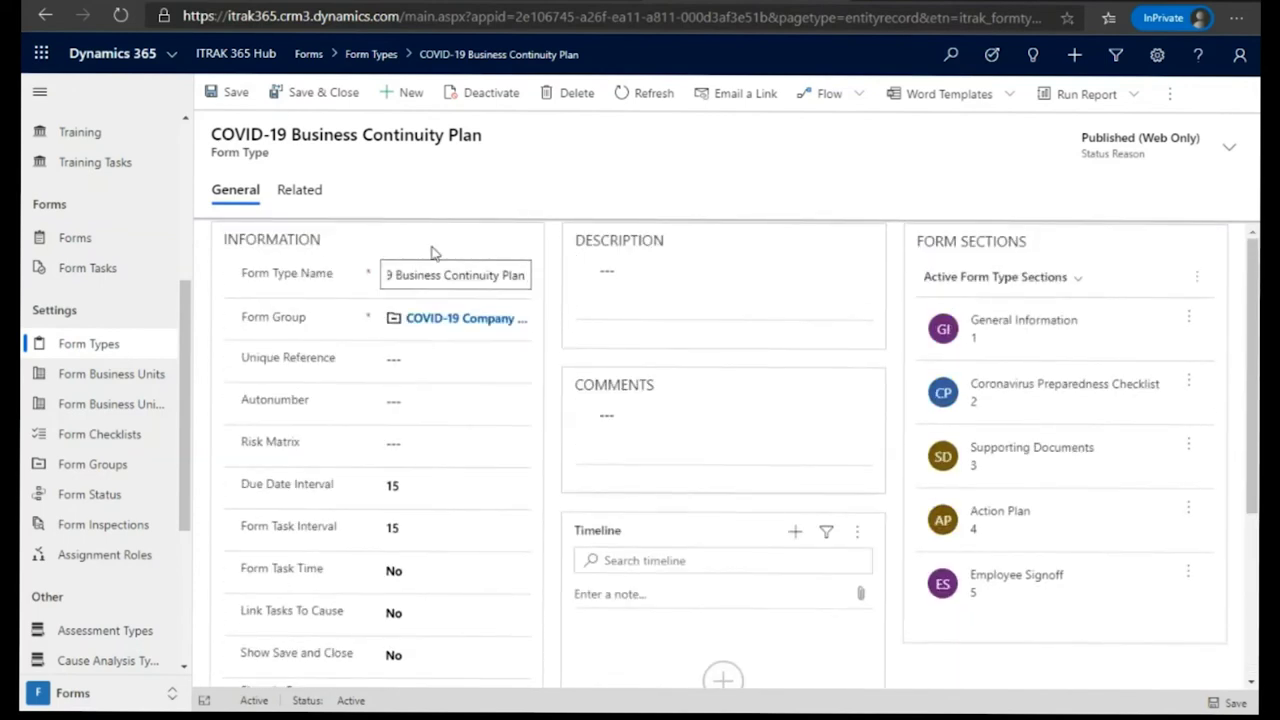
pyautogui.click(44, 18)
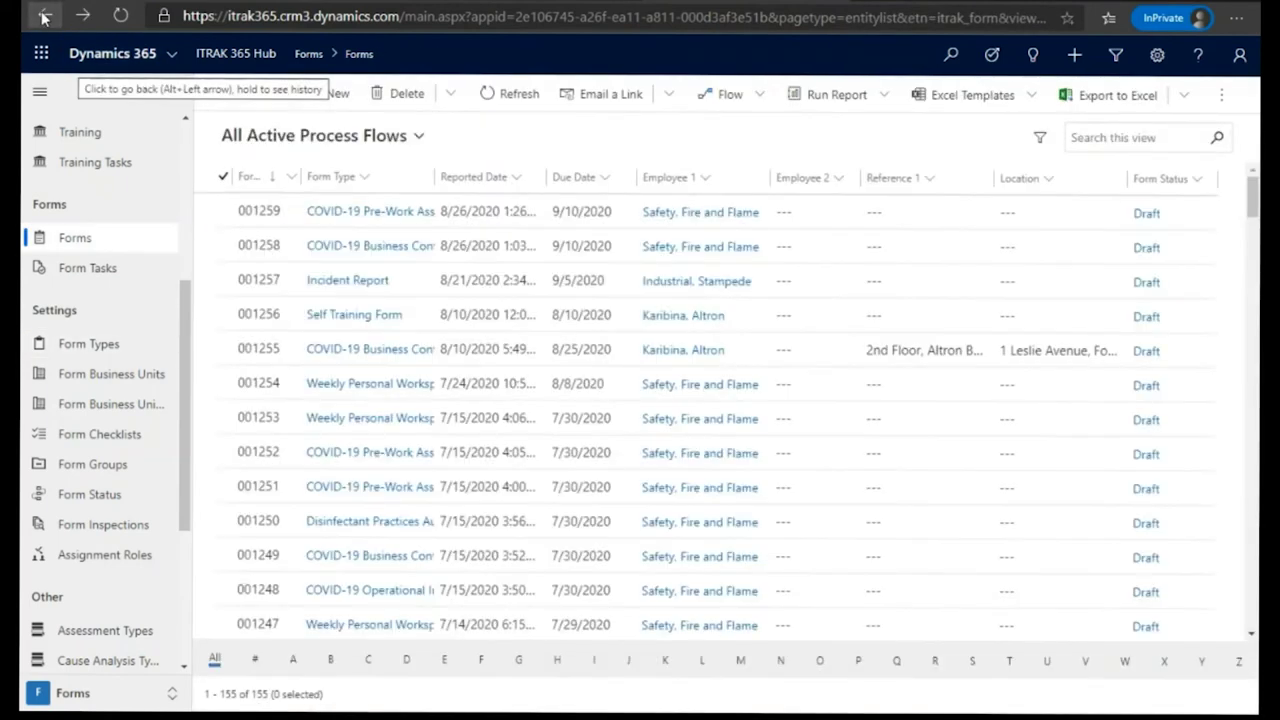
# Open form 001259, a COVID-19 Pre-Work Assessment and Monitoring form, and examine its general information, classification, period and date fields.
pyautogui.doubleClick(292, 212)
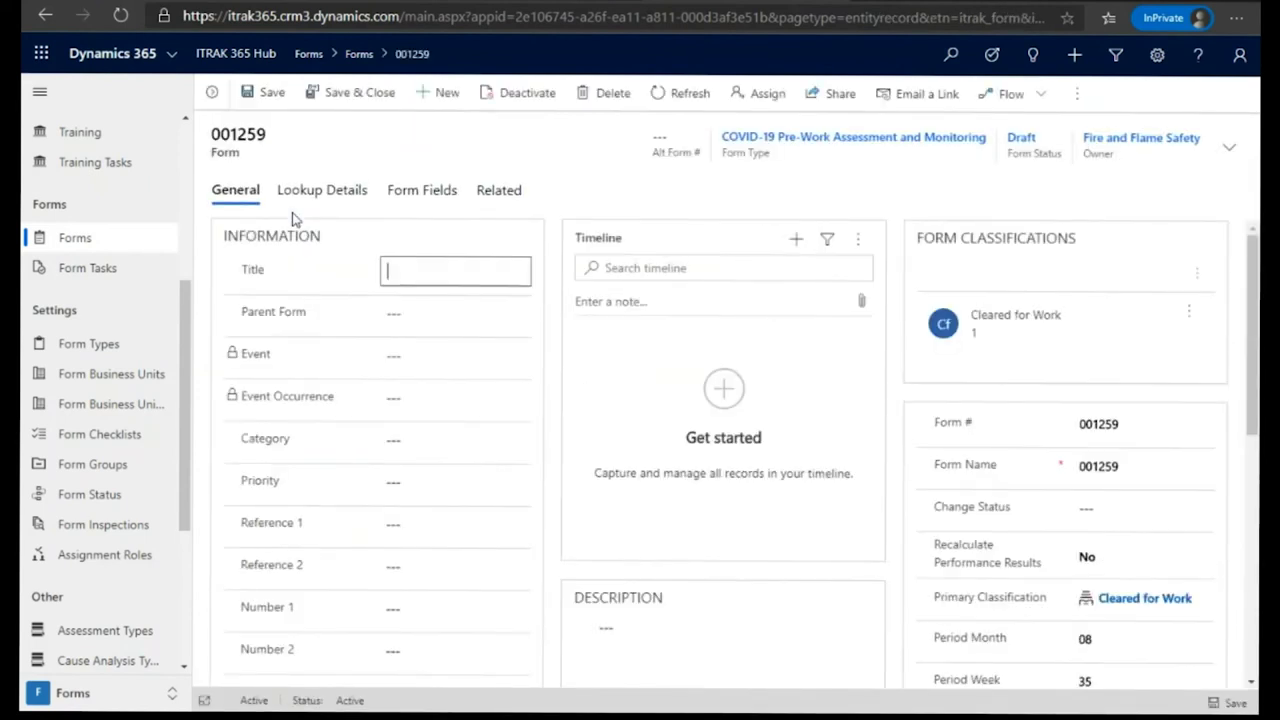
pyautogui.scroll(-2, 449, 338)
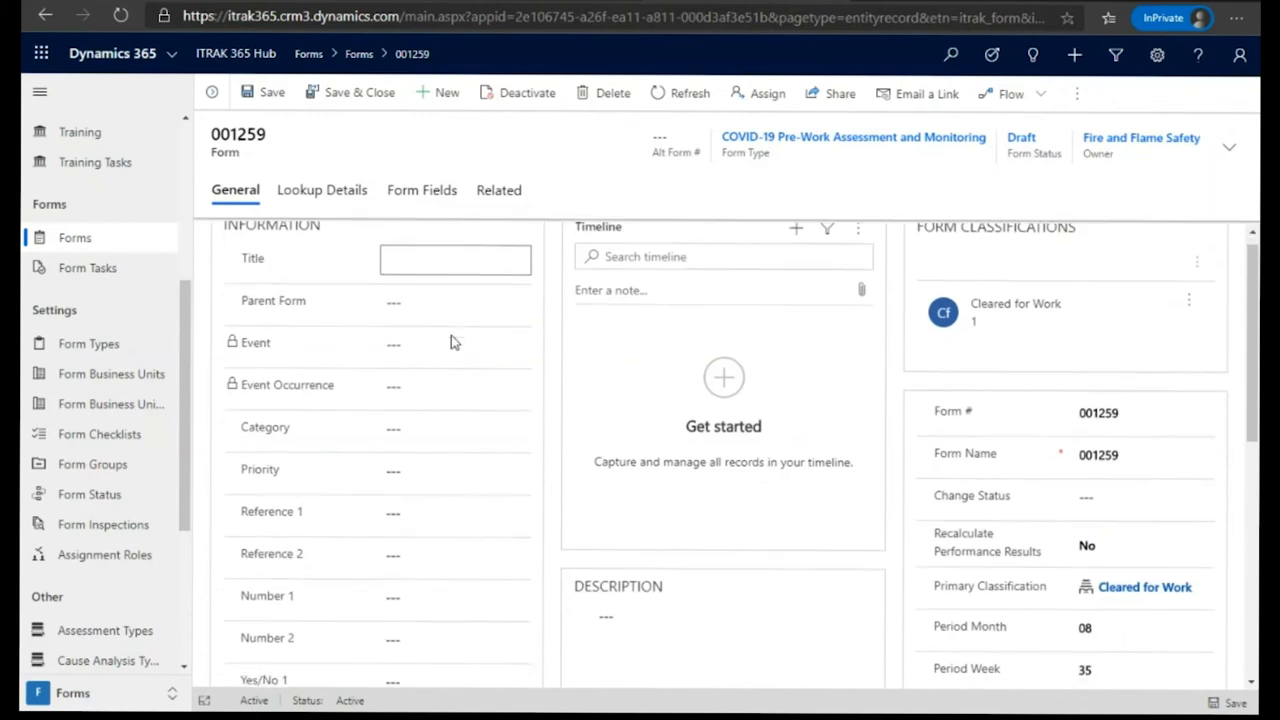
pyautogui.scroll(-2, 451, 335)
pyautogui.scroll(3, 451, 335)
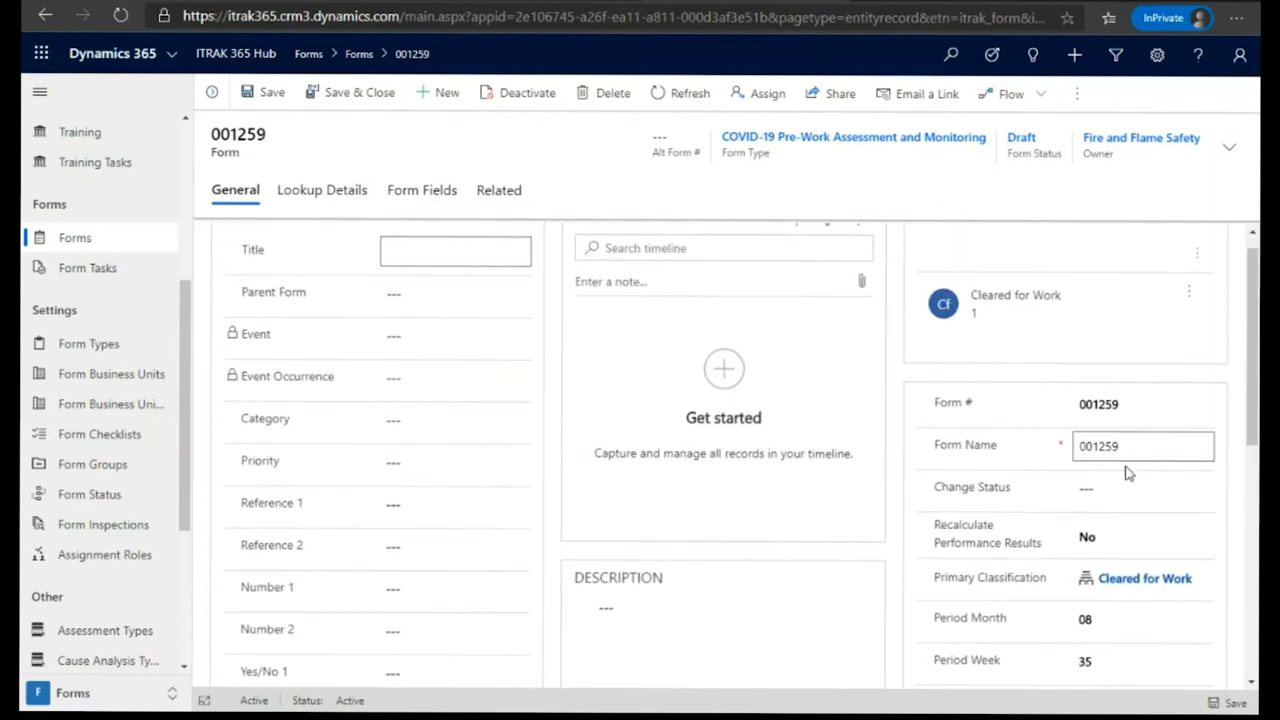
pyautogui.scroll(-1, 1127, 476)
pyautogui.scroll(-3, 1118, 465)
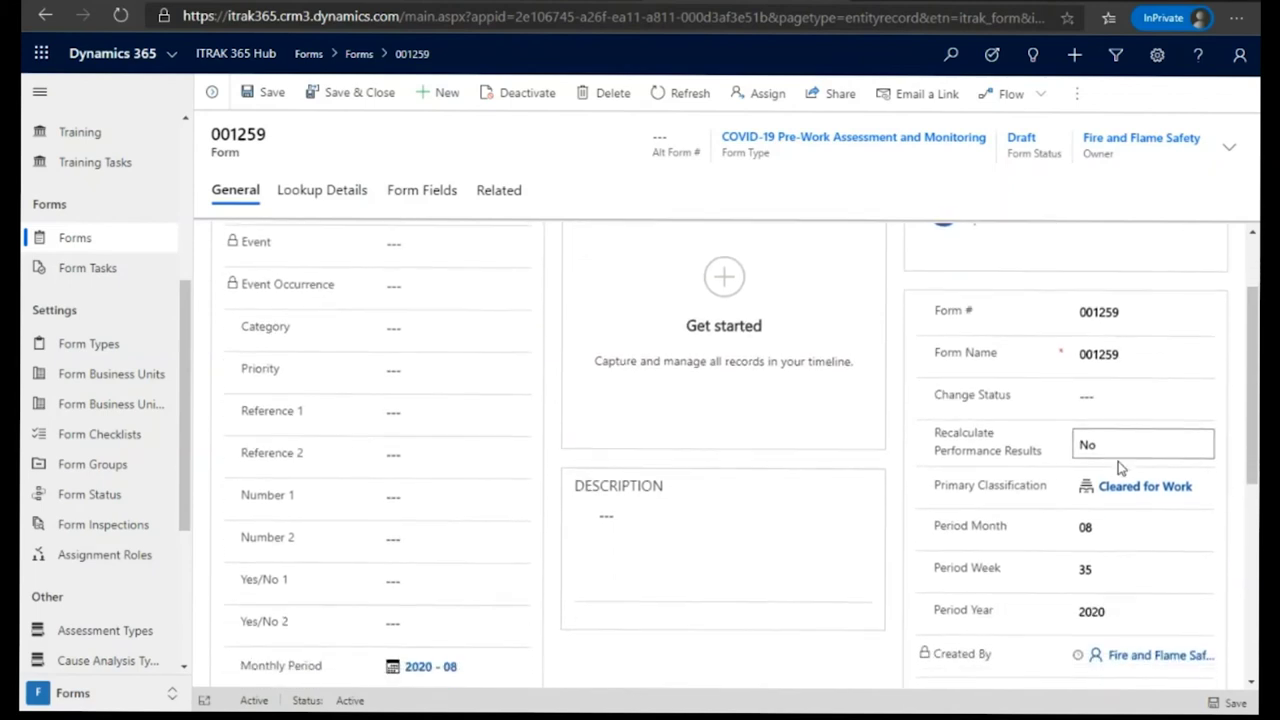
pyautogui.scroll(-4, 1100, 437)
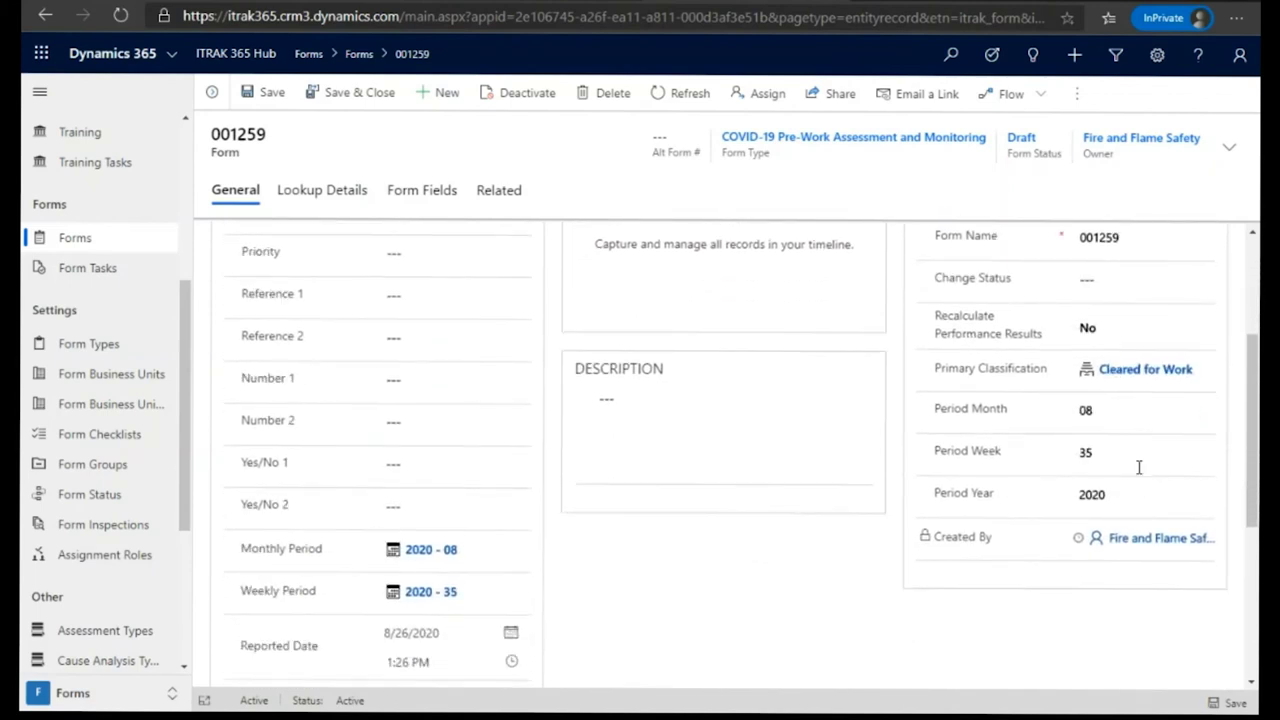
pyautogui.scroll(-7, 1141, 425)
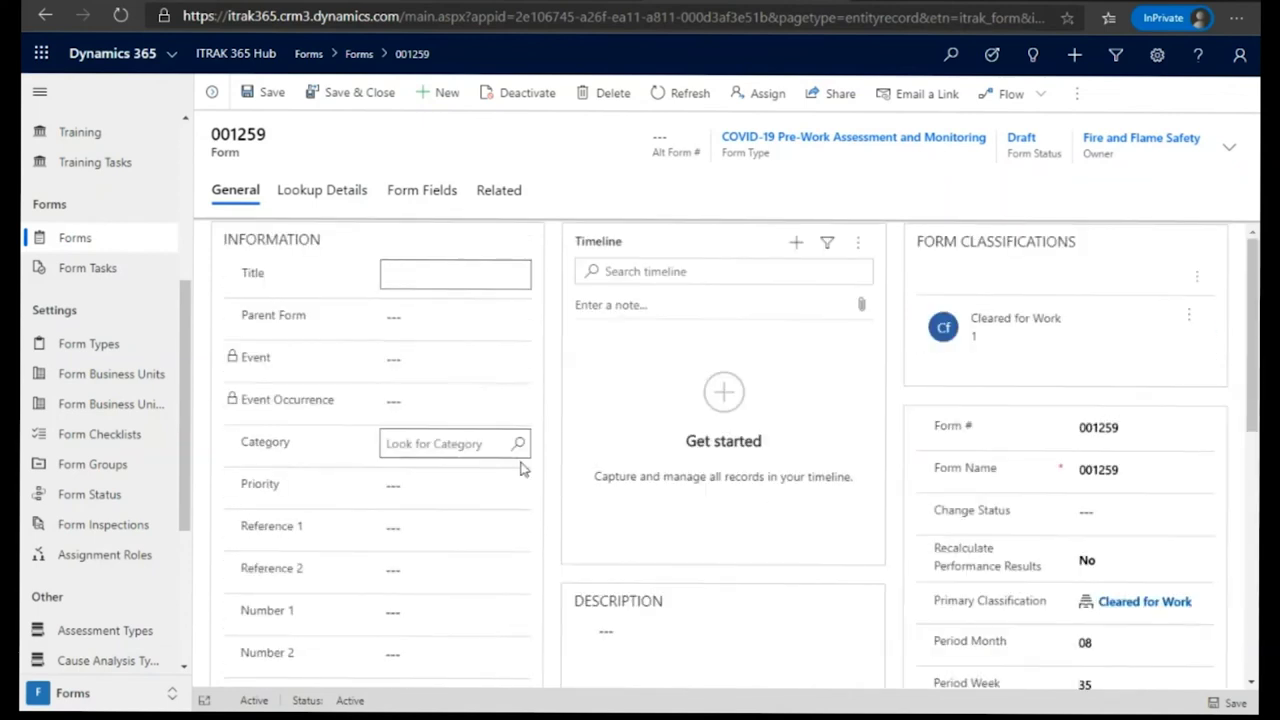
pyautogui.scroll(-8, 523, 466)
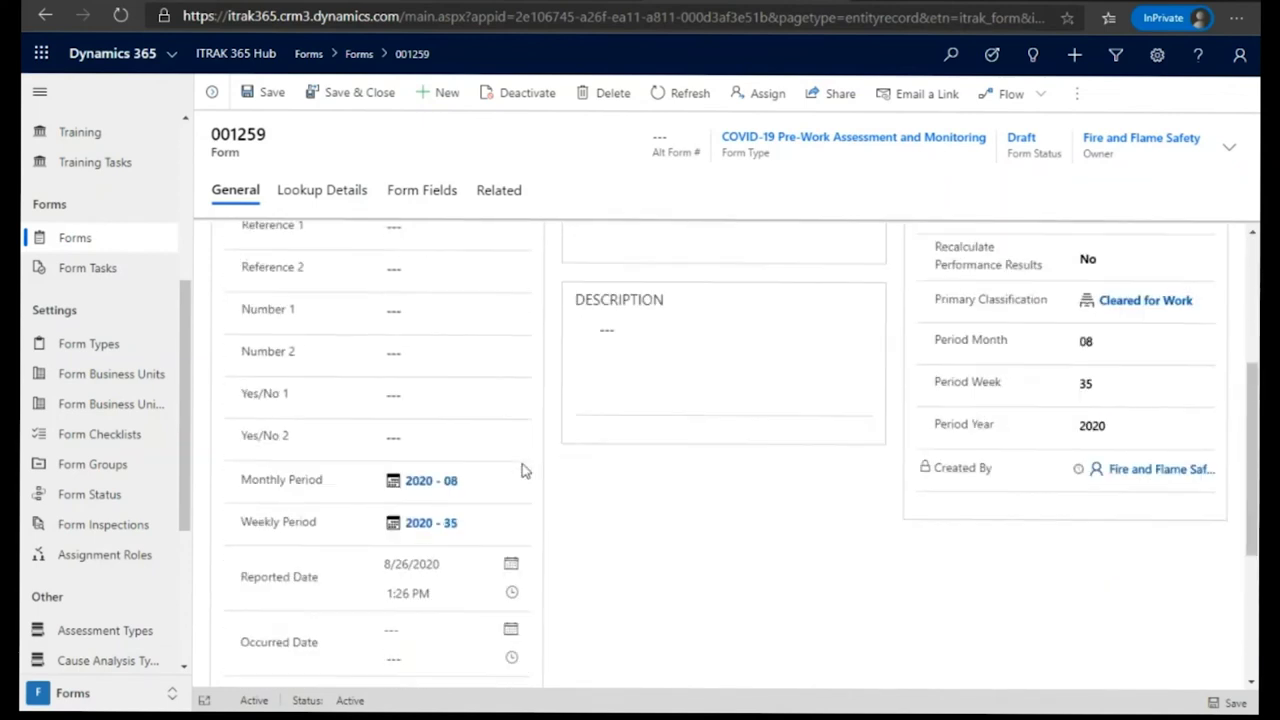
pyautogui.scroll(-8, 523, 469)
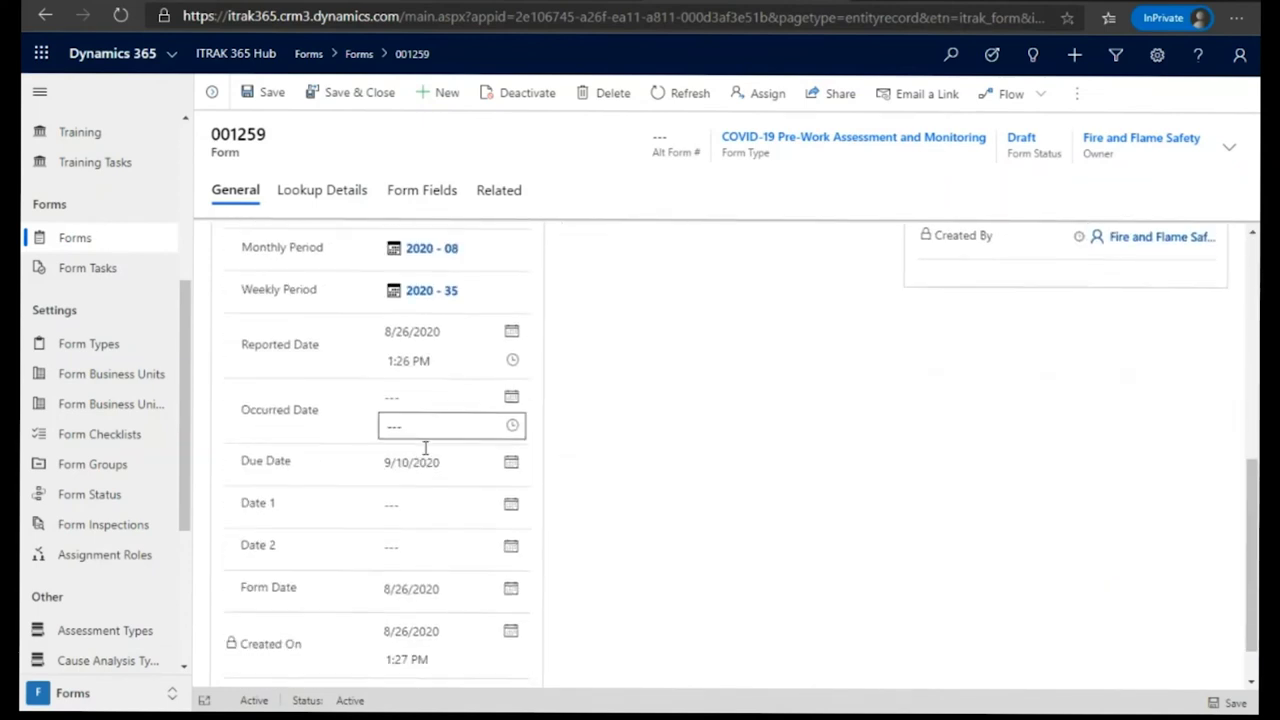
pyautogui.scroll(-1, 424, 438)
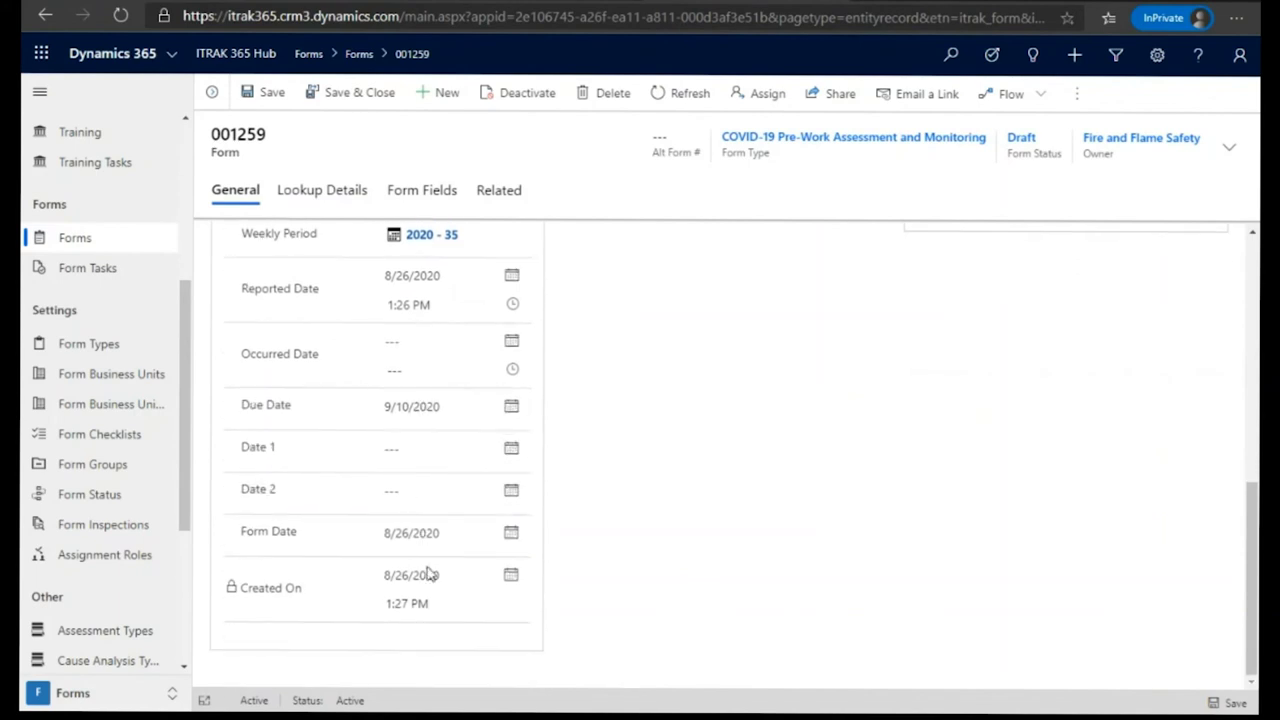
pyautogui.scroll(10, 812, 543)
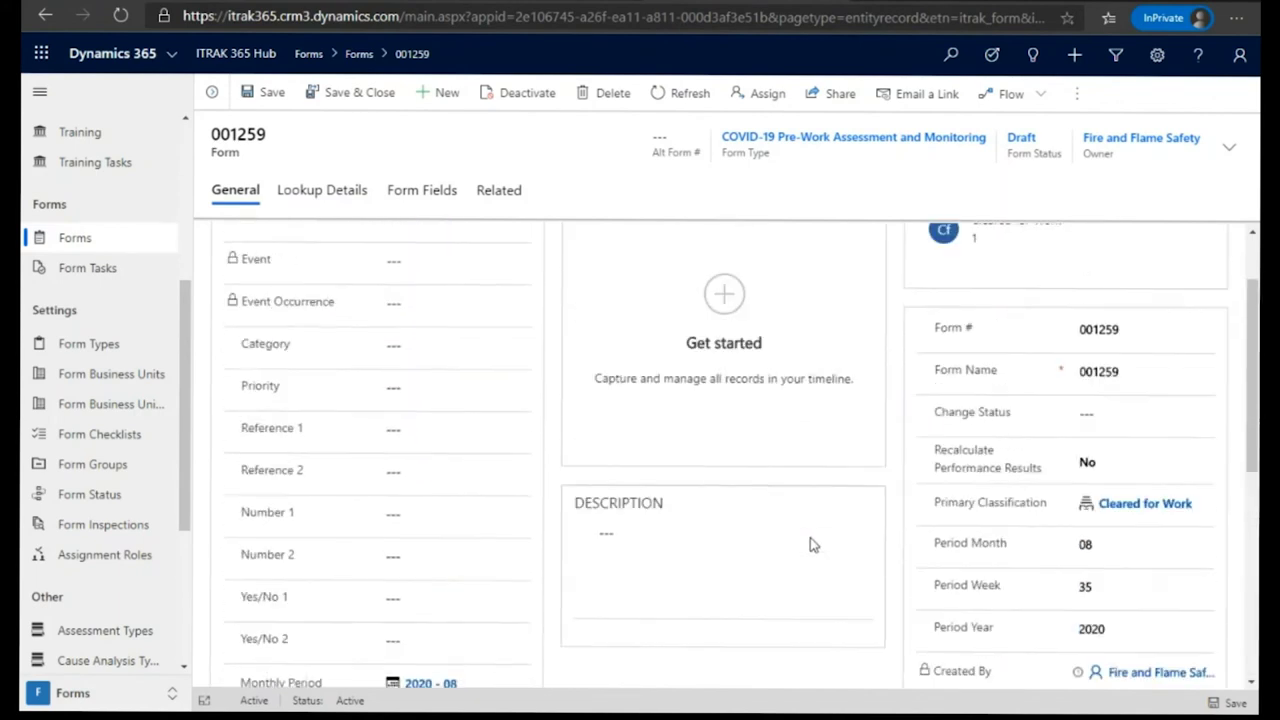
# Examine form 001259's lookup details for people, location, operation and risk, and show its form fields.
pyautogui.click(341, 196)
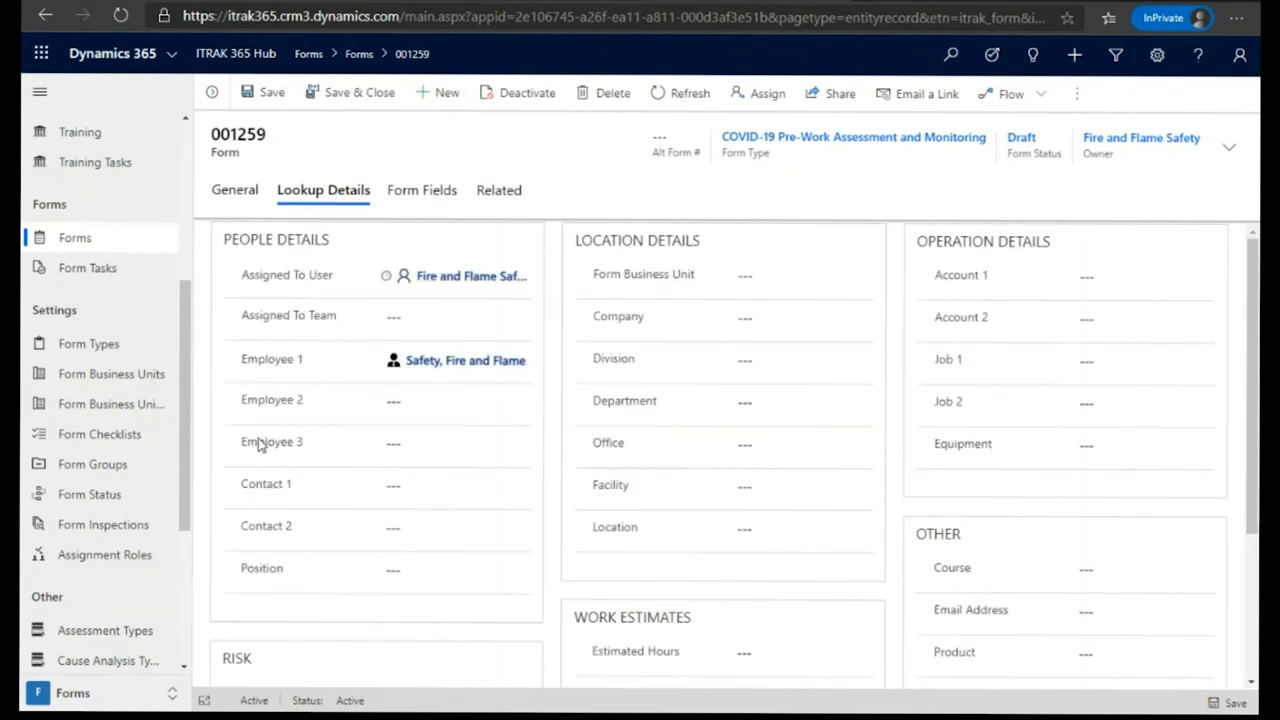
pyautogui.scroll(-3, 316, 478)
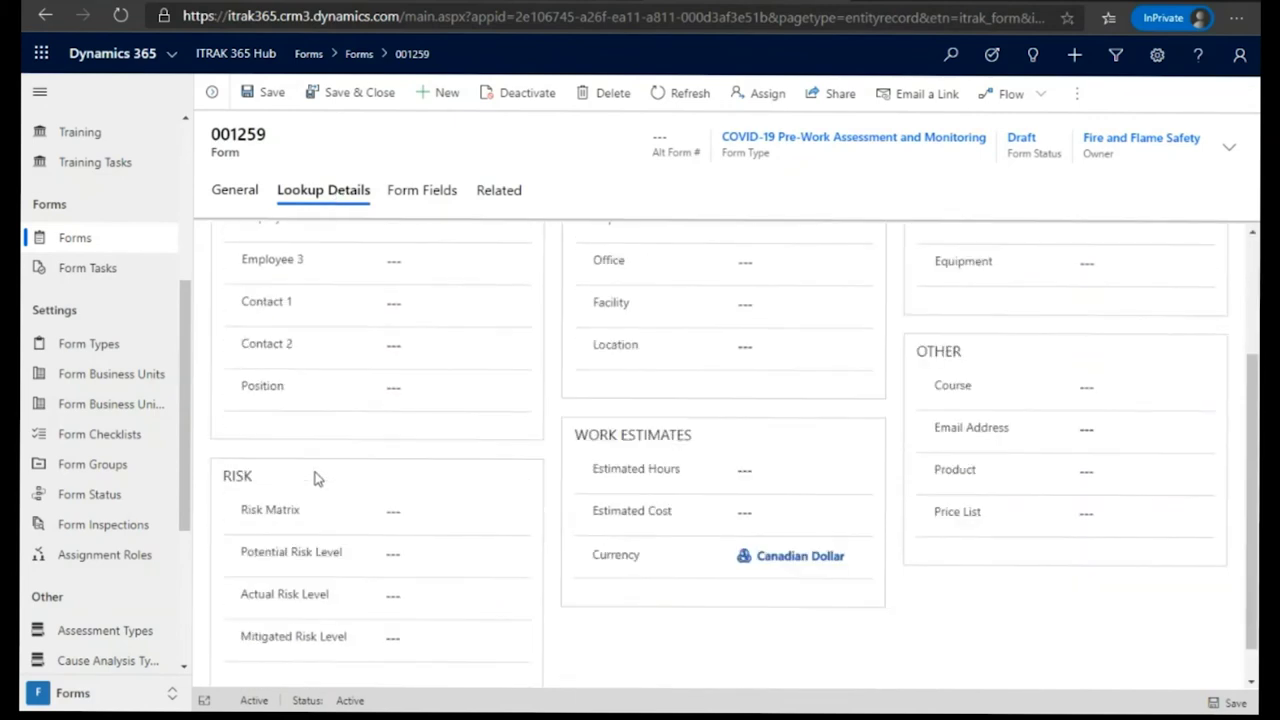
pyautogui.scroll(3, 316, 478)
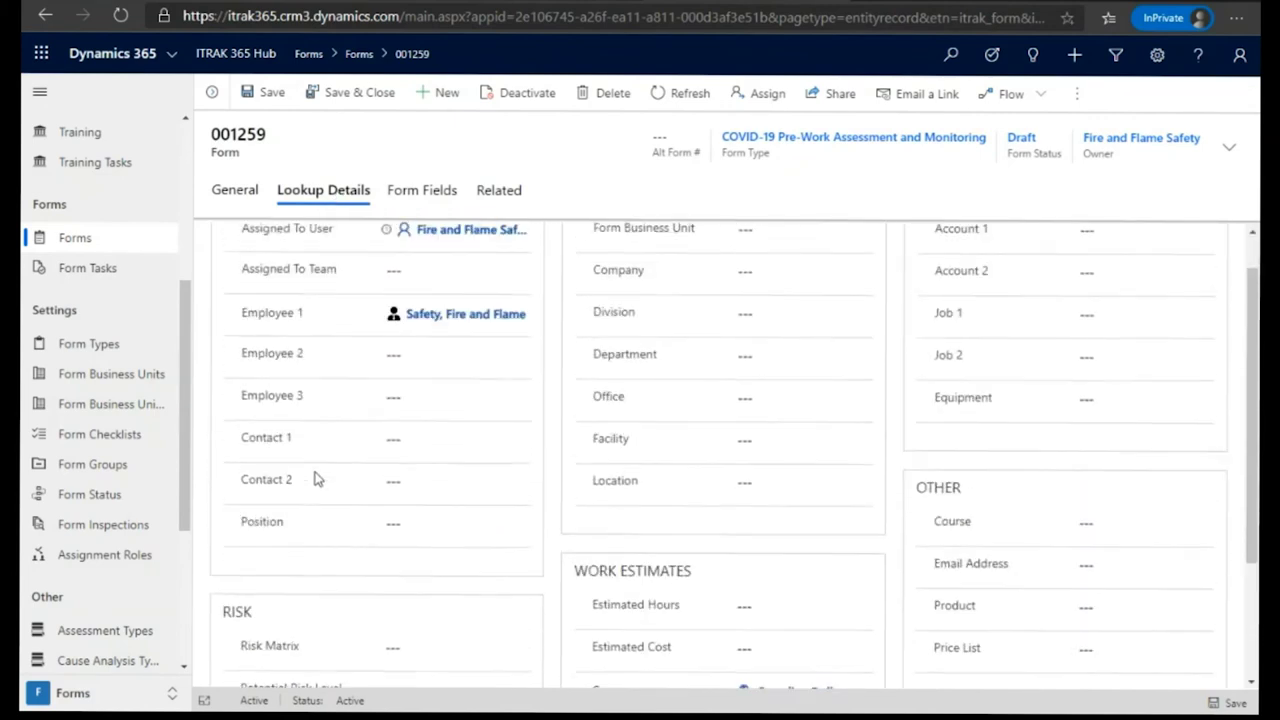
pyautogui.click(425, 204)
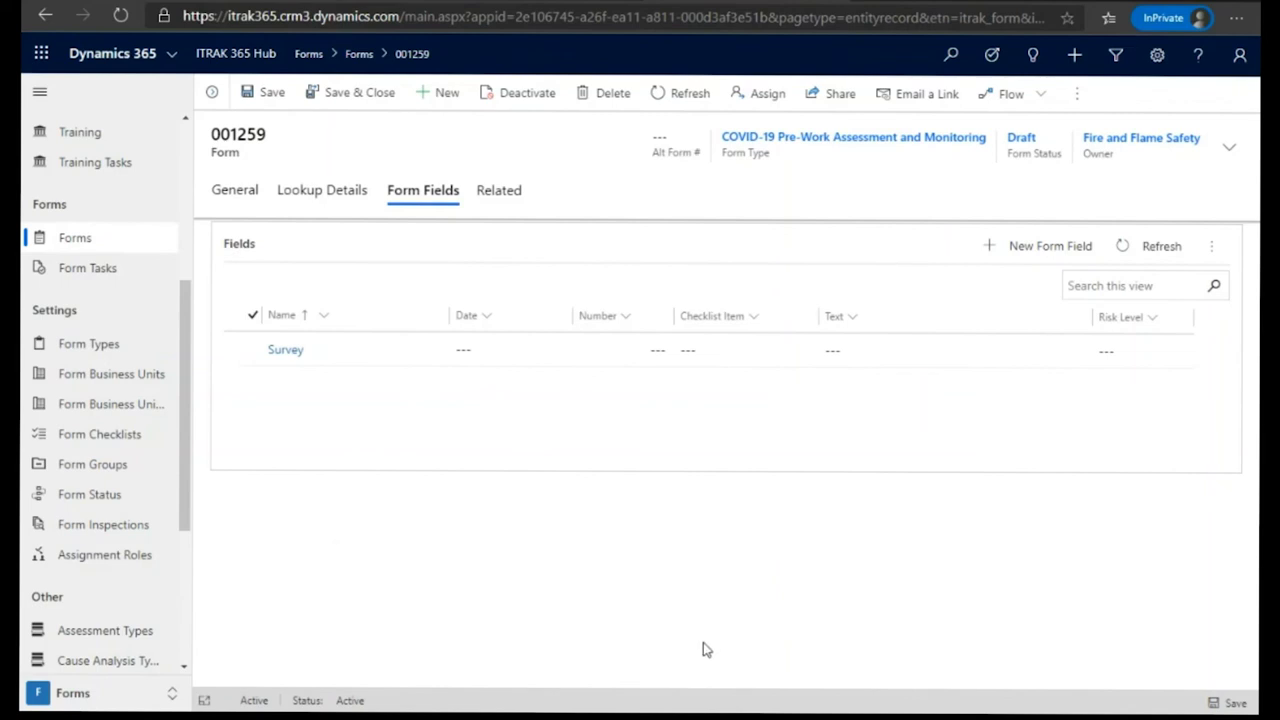
# Look back at the portal's Business Continuity Plan form, open its matching form type in the hub and examine the intervals, display settings and sections.
pyautogui.click(105, 350)
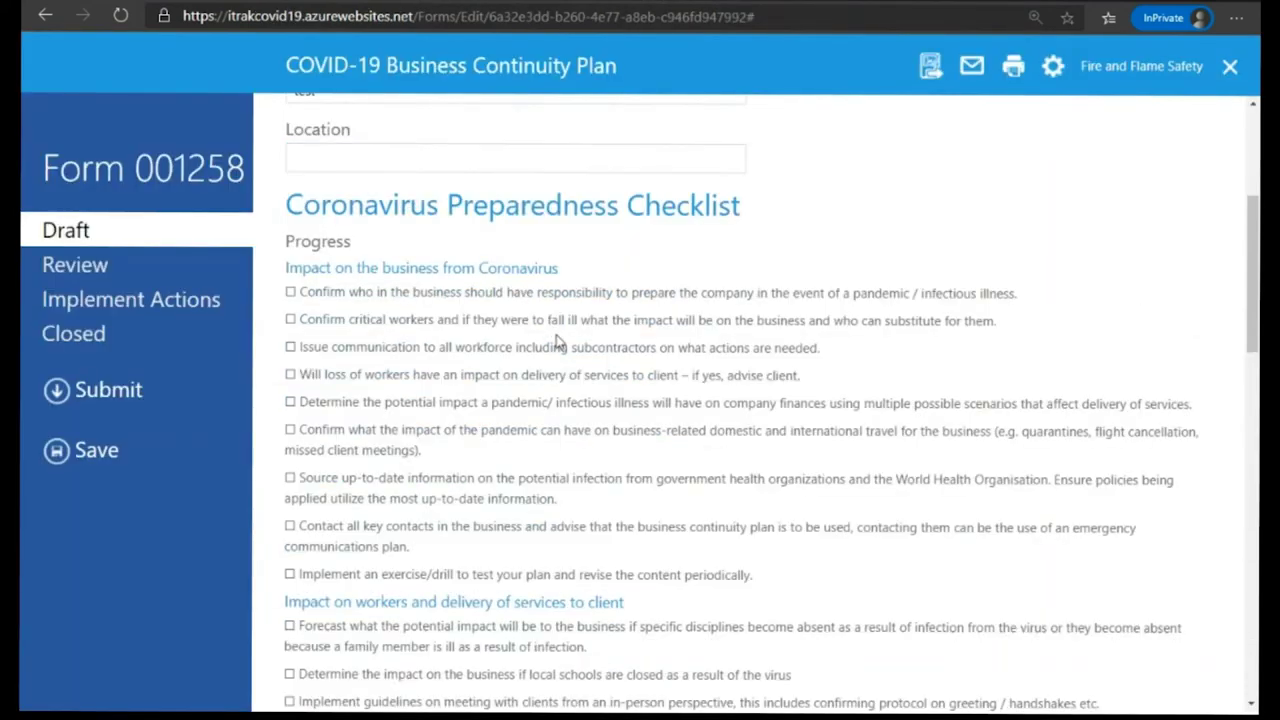
pyautogui.scroll(4, 563, 346)
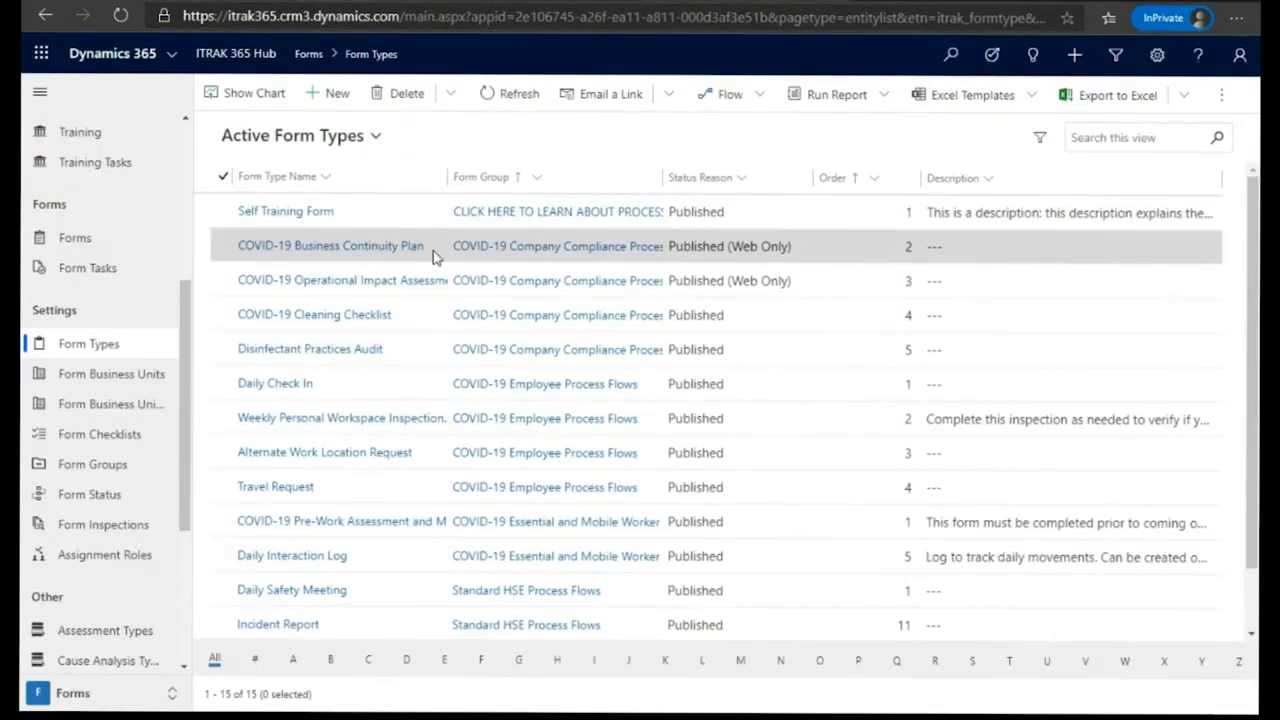
pyautogui.click(415, 249)
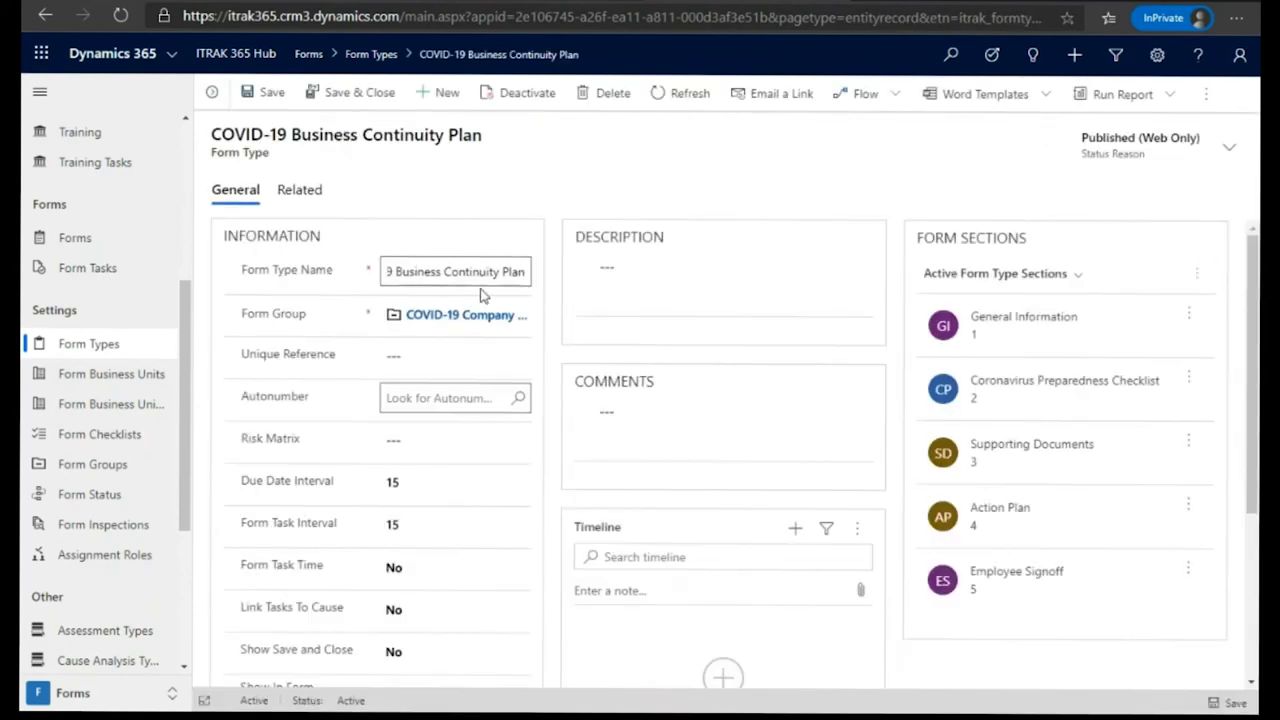
pyautogui.scroll(-1, 440, 383)
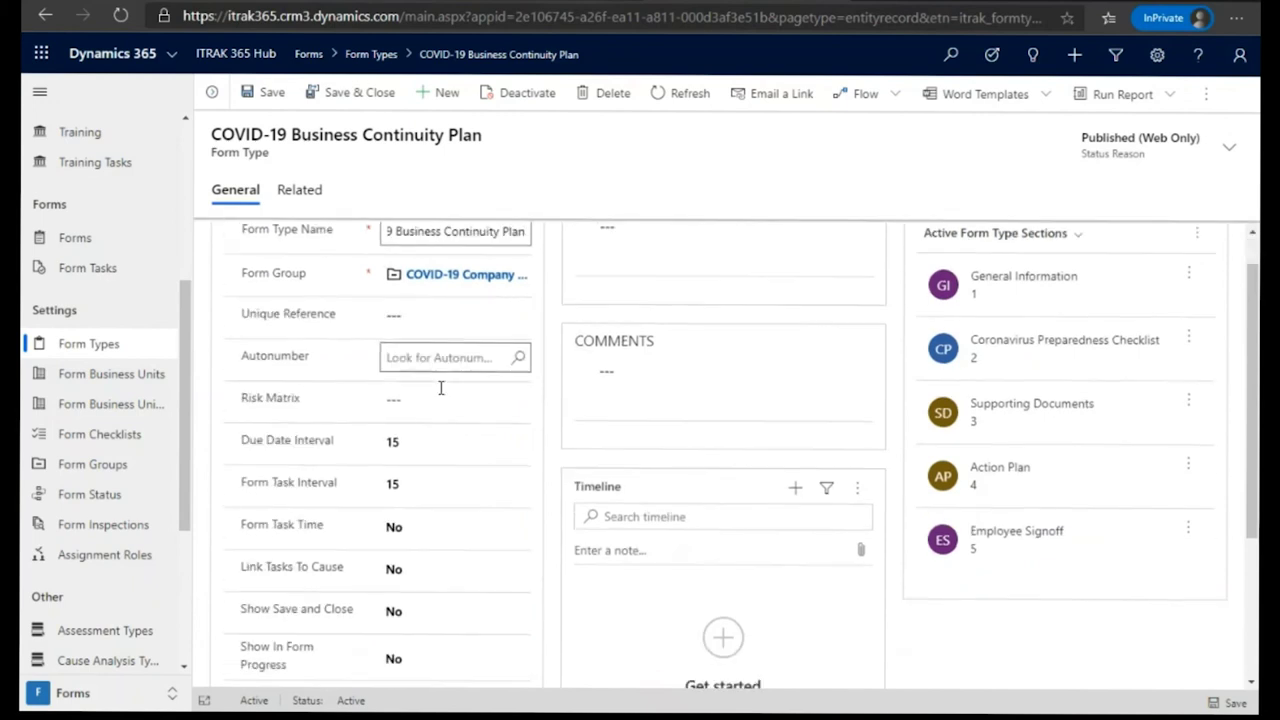
pyautogui.scroll(-1, 440, 386)
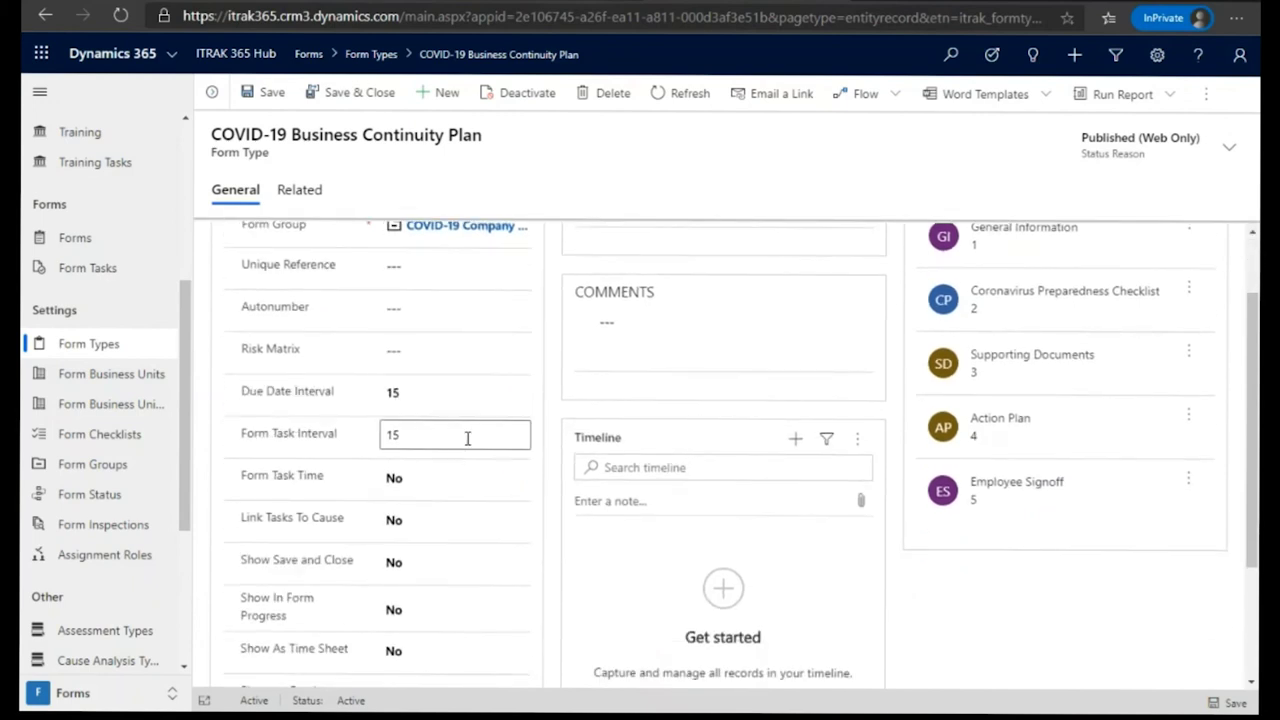
pyautogui.scroll(-3, 443, 510)
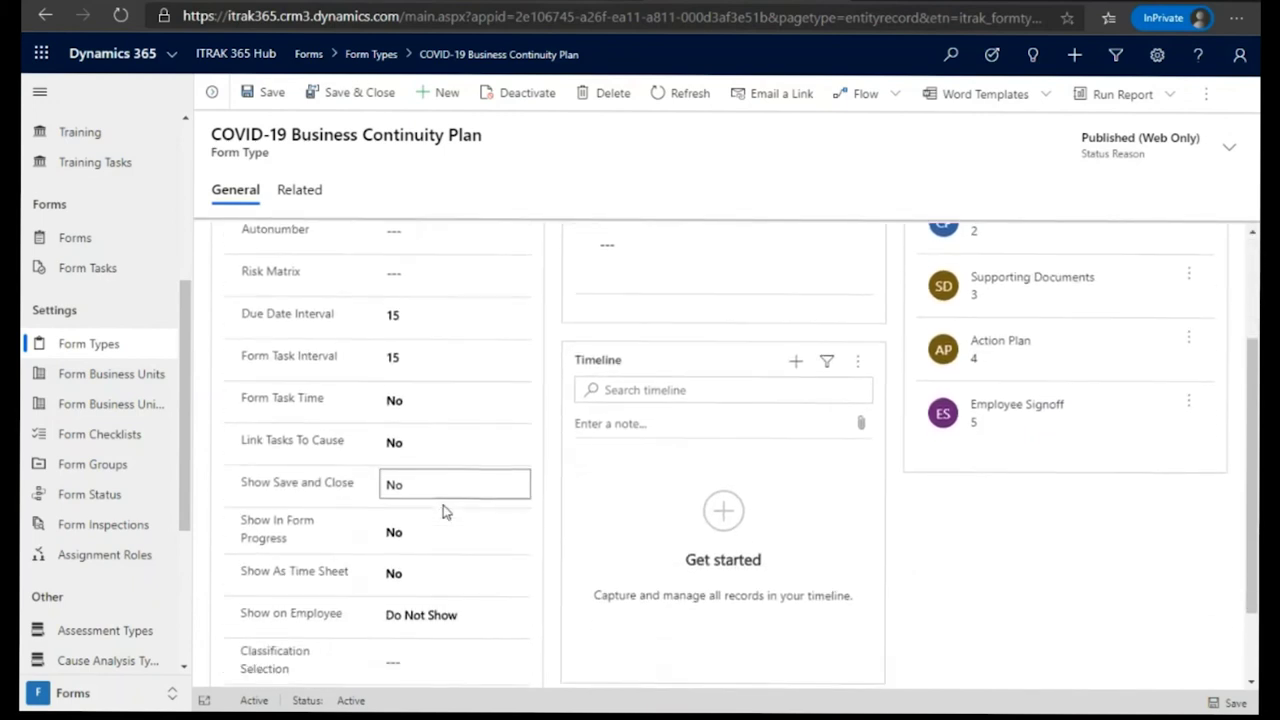
pyautogui.scroll(5, 445, 512)
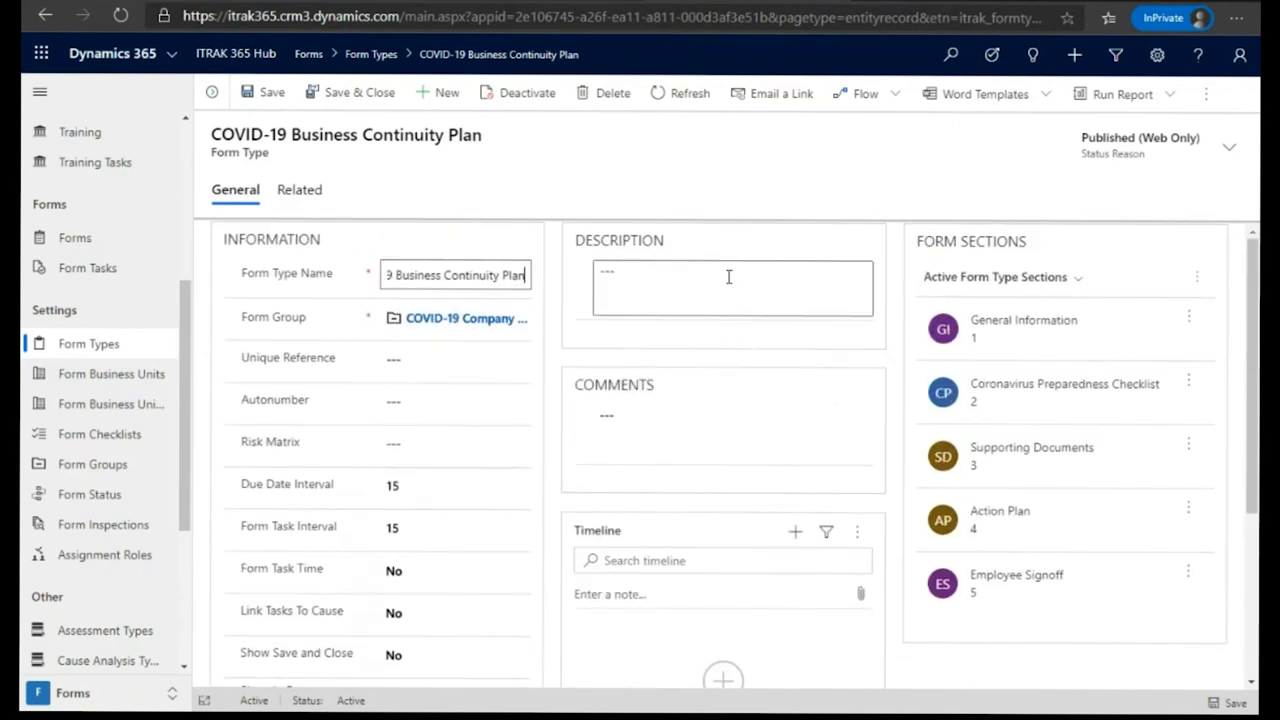
pyautogui.scroll(-3, 715, 520)
pyautogui.scroll(3, 729, 509)
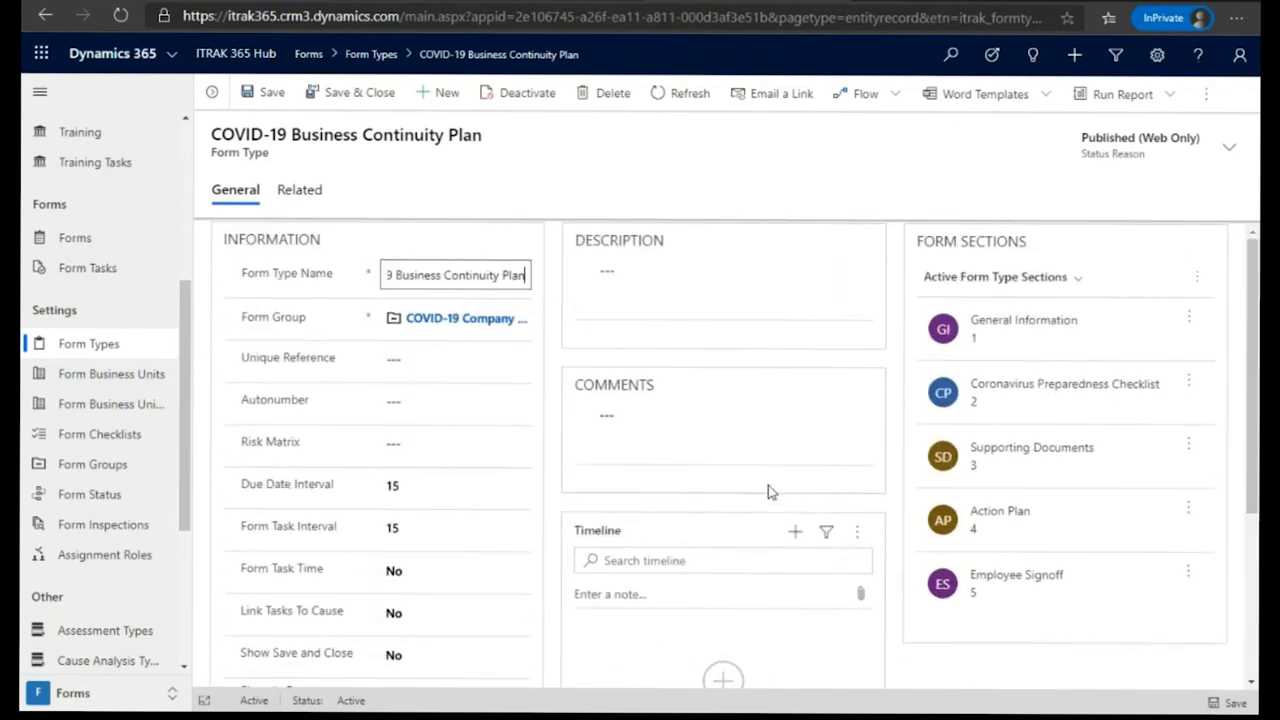
# View the fields of the form type's General Information and Coronavirus Preparedness Checklist sections, returning to the form type after each.
pyautogui.click(1118, 340)
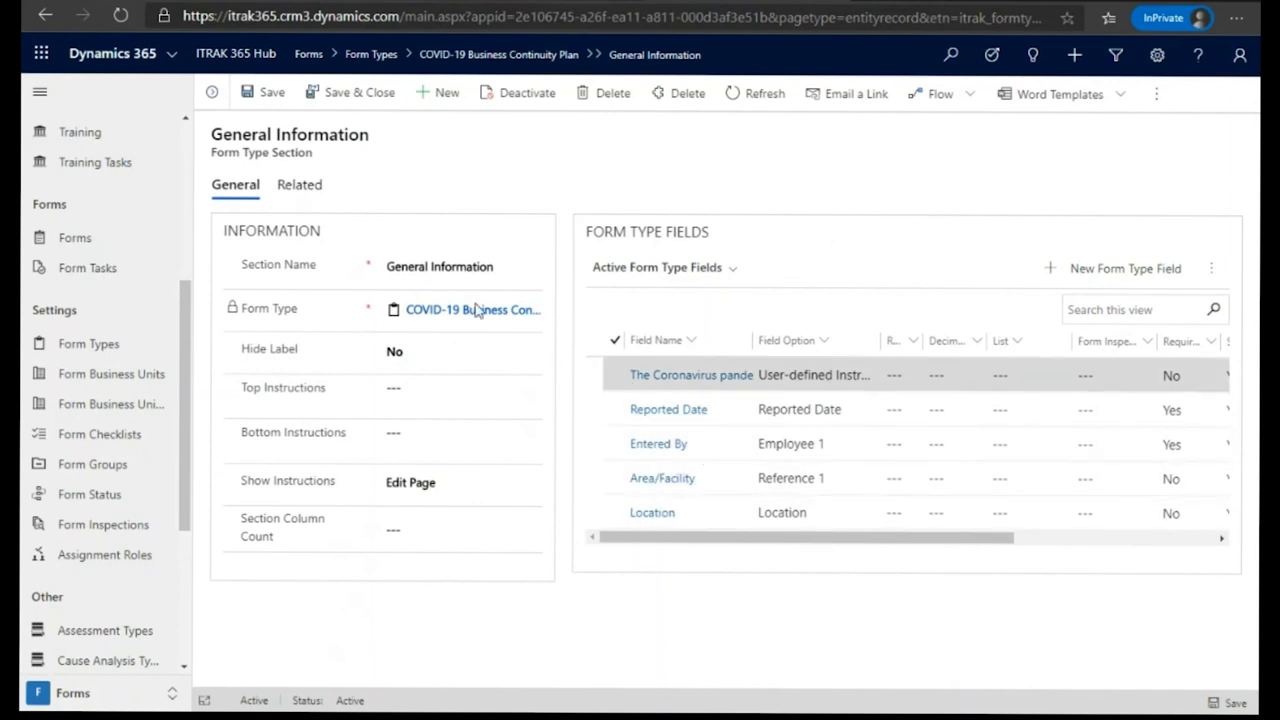
pyautogui.click(45, 15)
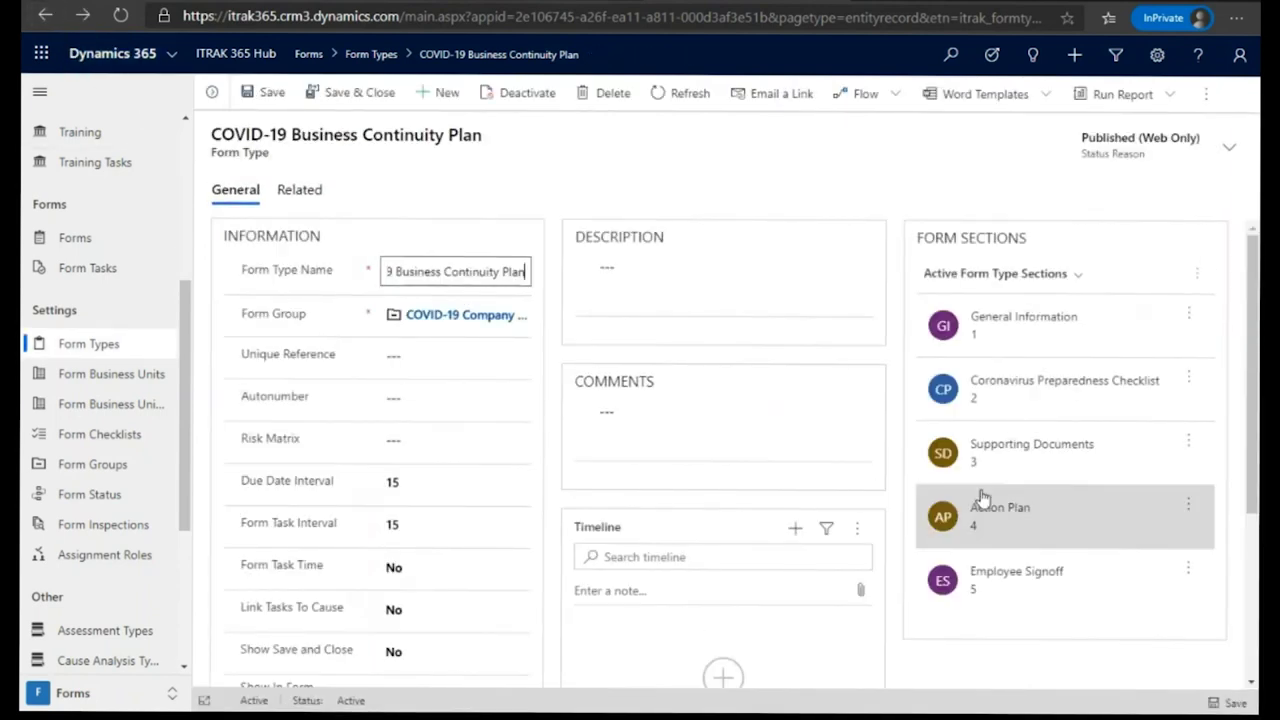
pyautogui.click(1044, 412)
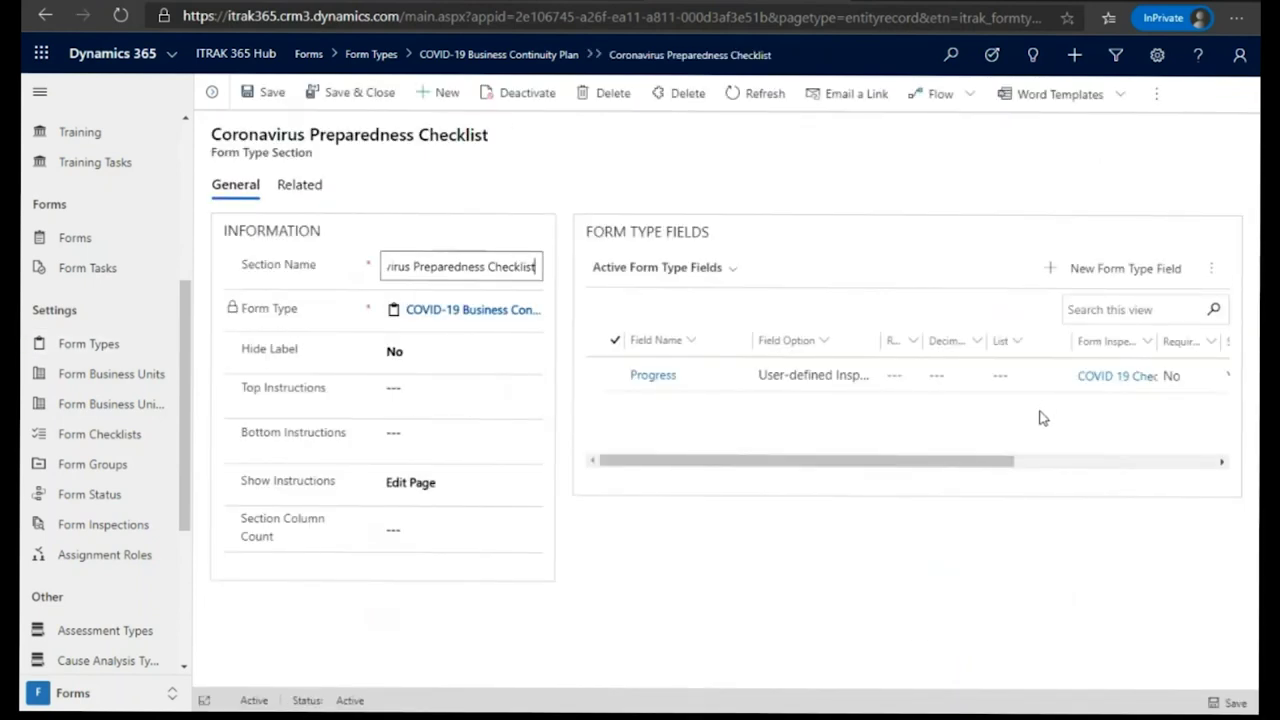
pyautogui.click(46, 18)
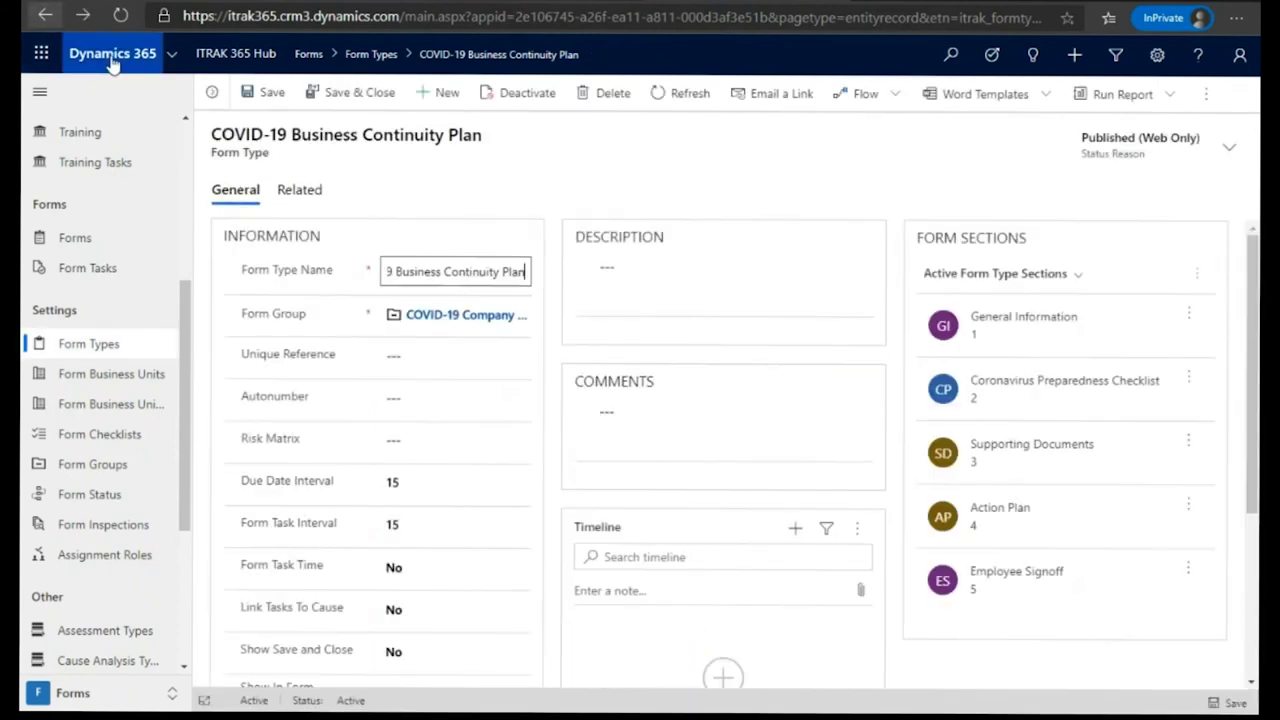
# View the fields of the form type's Supporting Documents and Action Plan sections, returning to the form type after each.
pyautogui.click(1024, 478)
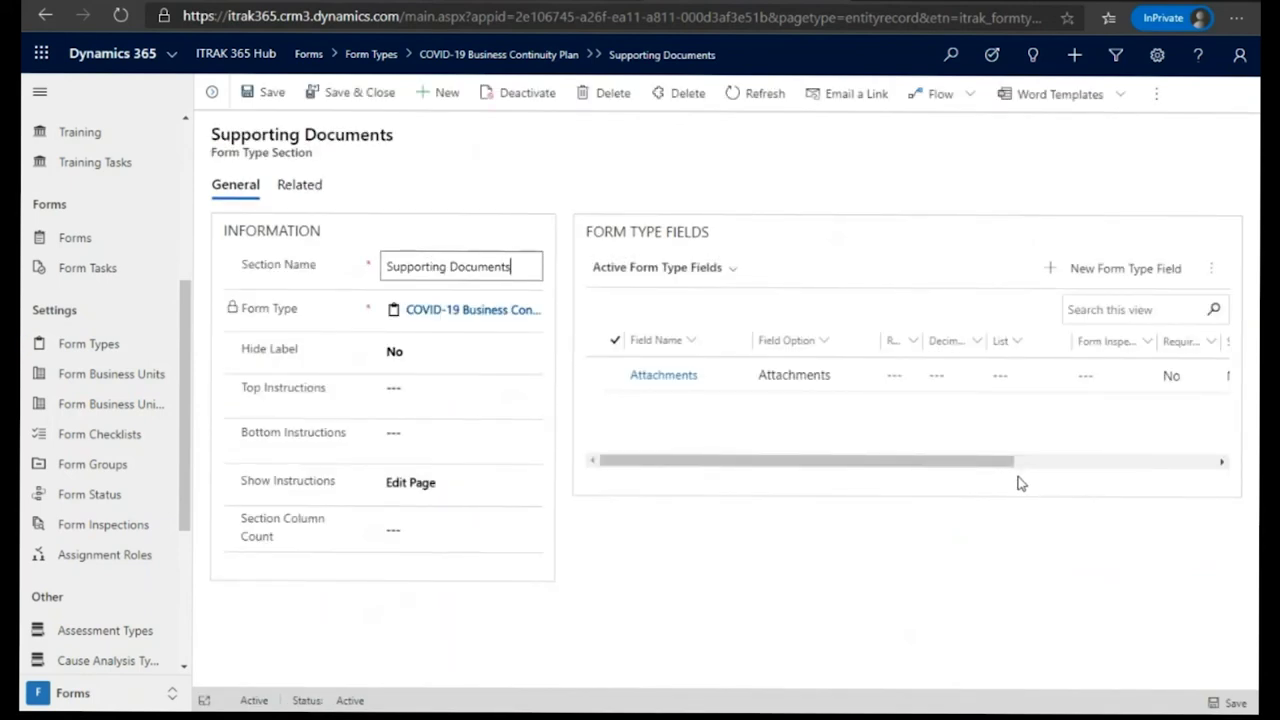
pyautogui.click(45, 15)
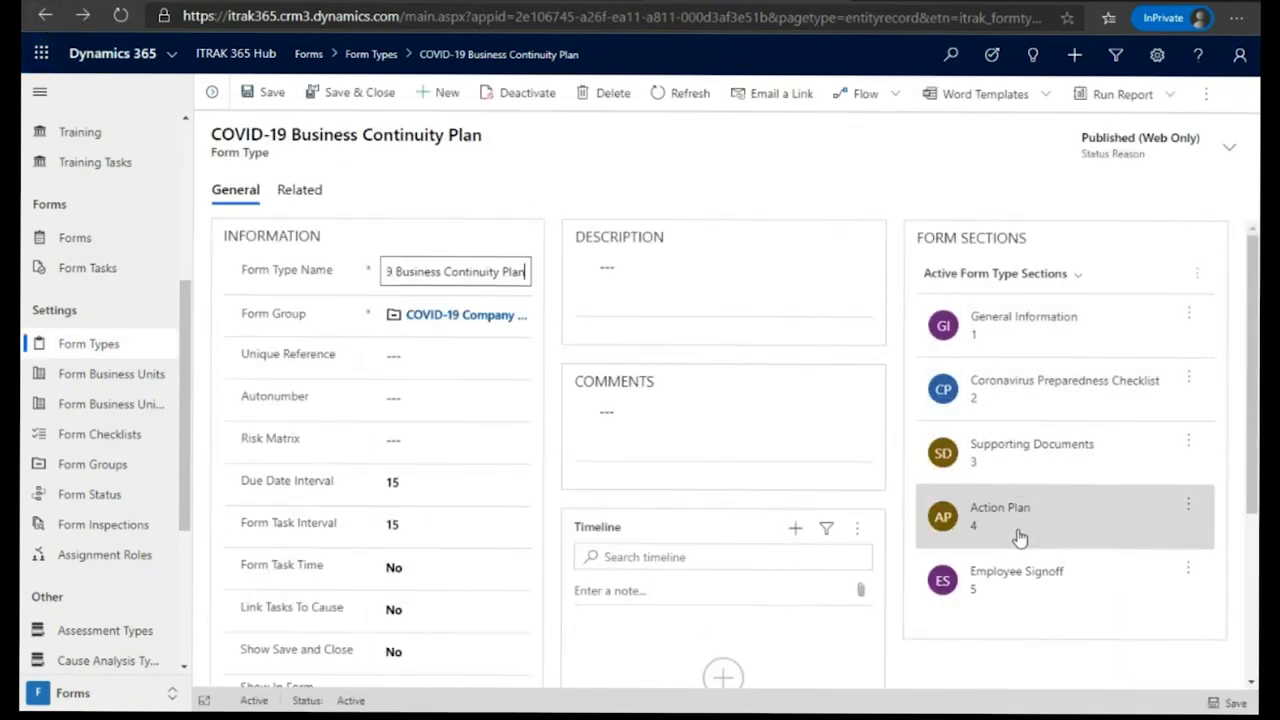
pyautogui.click(1019, 538)
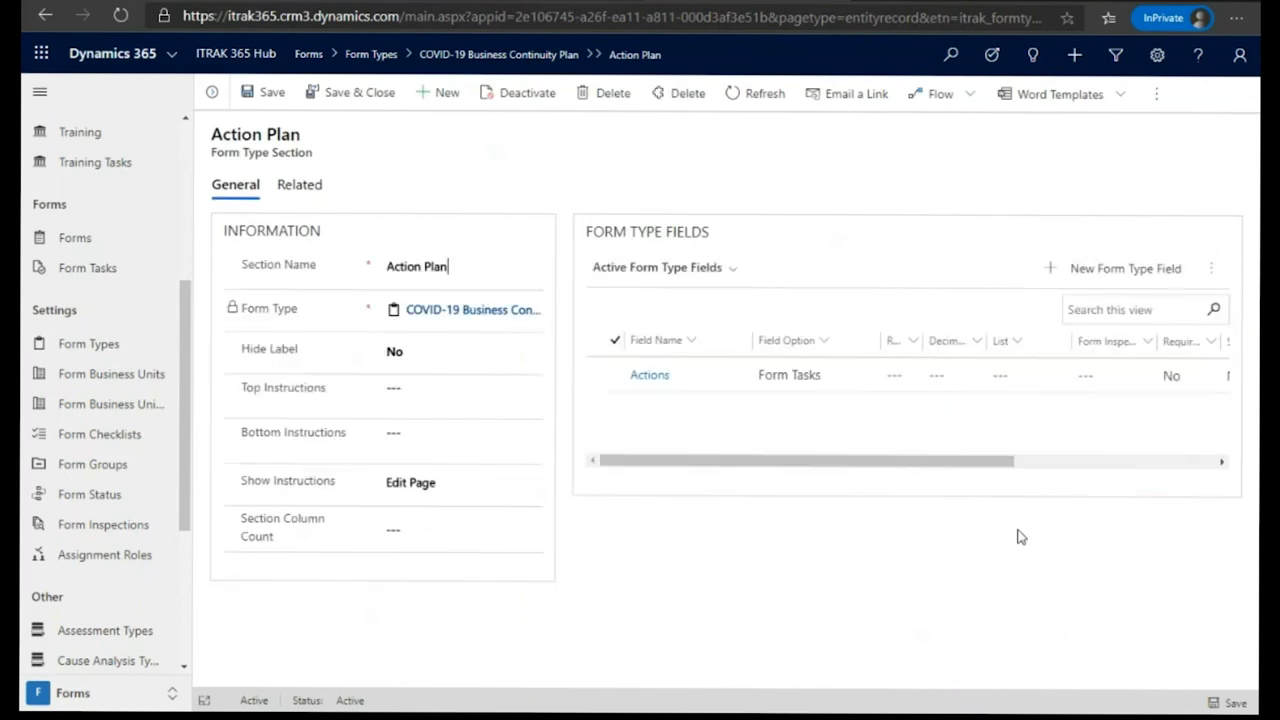
pyautogui.click(42, 17)
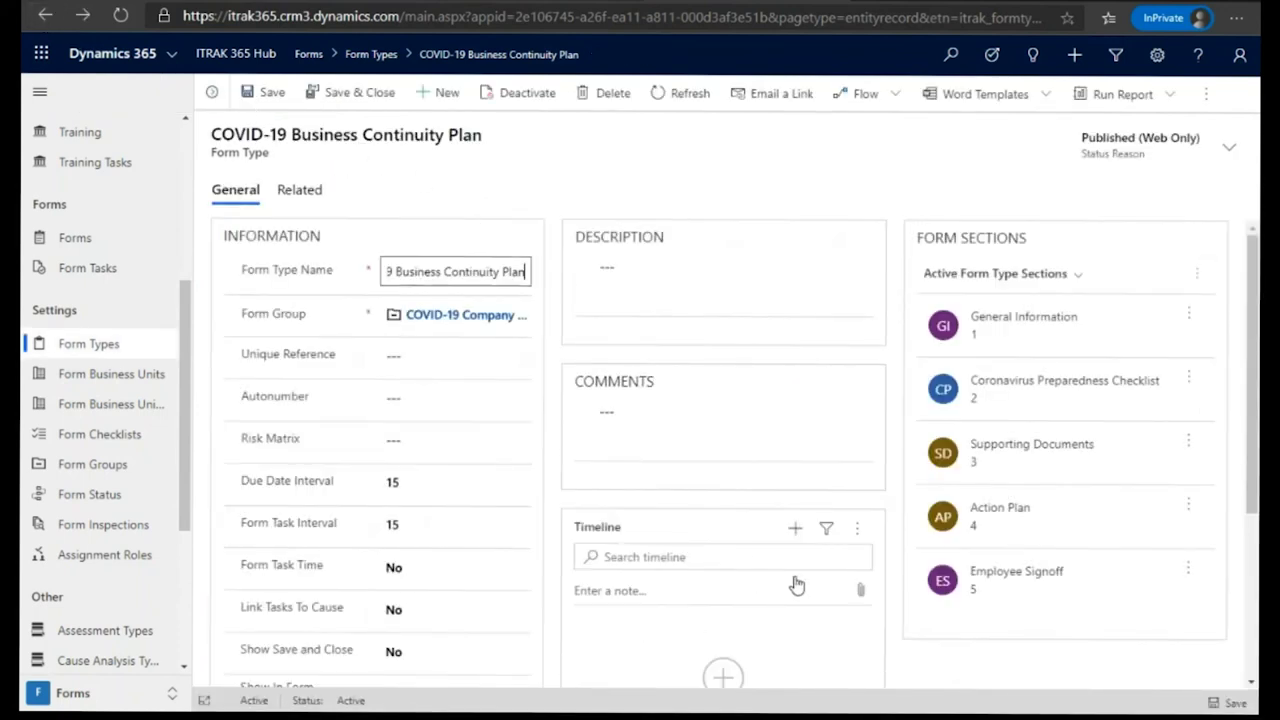
# Look through the portal's Business Continuity Plan form down to its end, and open the form type's Employee Signoff section in the hub.
pyautogui.scroll(-1, 1006, 555)
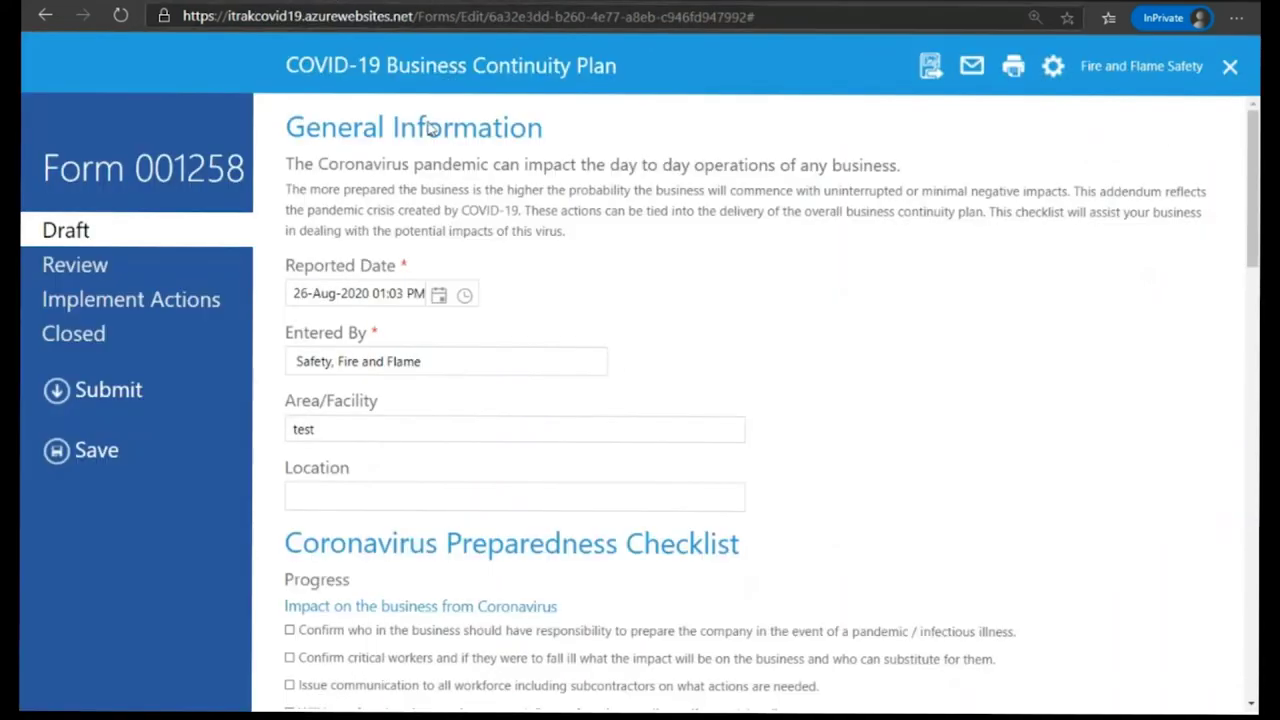
pyautogui.scroll(-3, 651, 403)
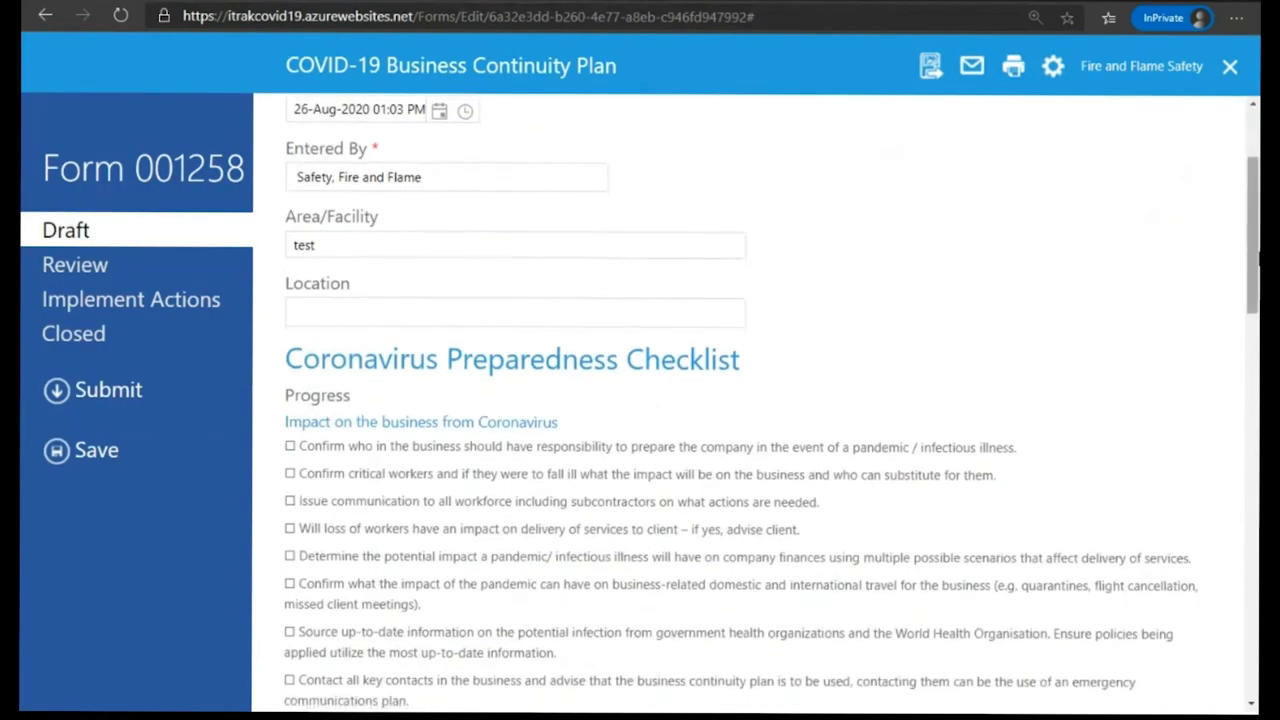
pyautogui.scroll(-2, 1243, 318)
pyautogui.scroll(-10, 1243, 318)
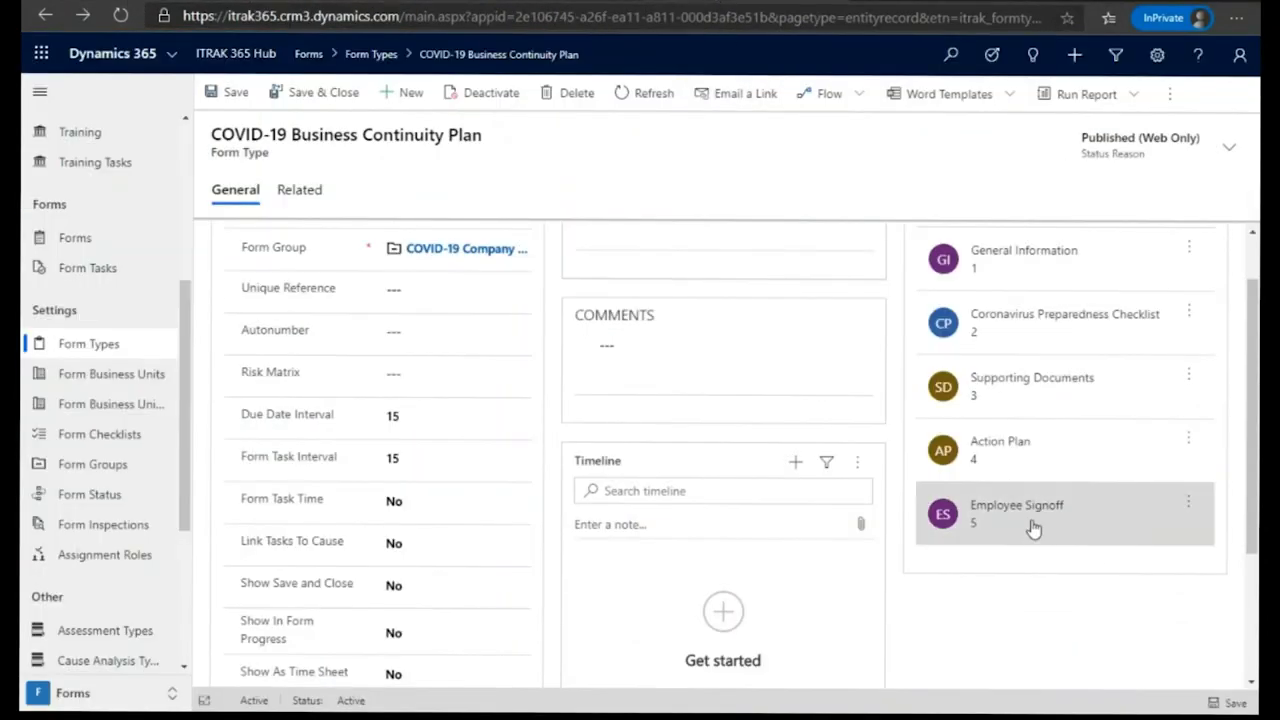
pyautogui.click(1033, 527)
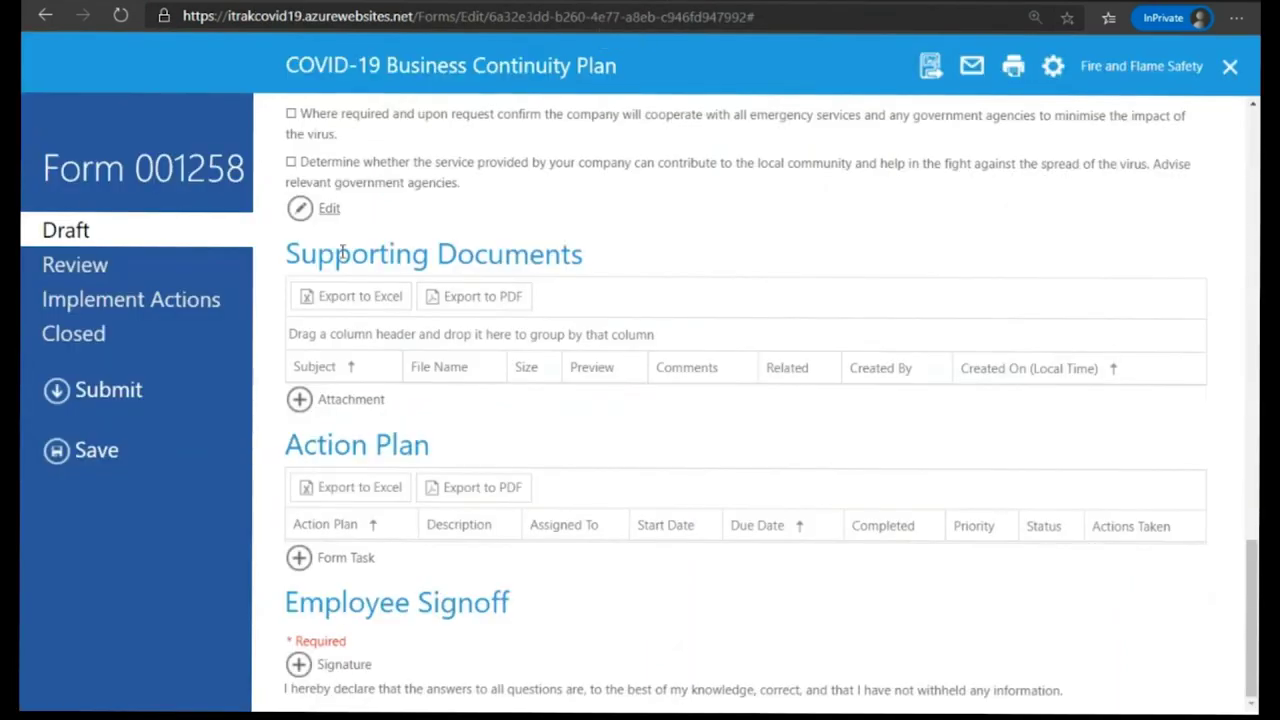
# Review form 001258 in the portal from its signoff and action plan back up through the Coronavirus Preparedness Checklist.
pyautogui.scroll(3, 520, 448)
pyautogui.scroll(10, 520, 448)
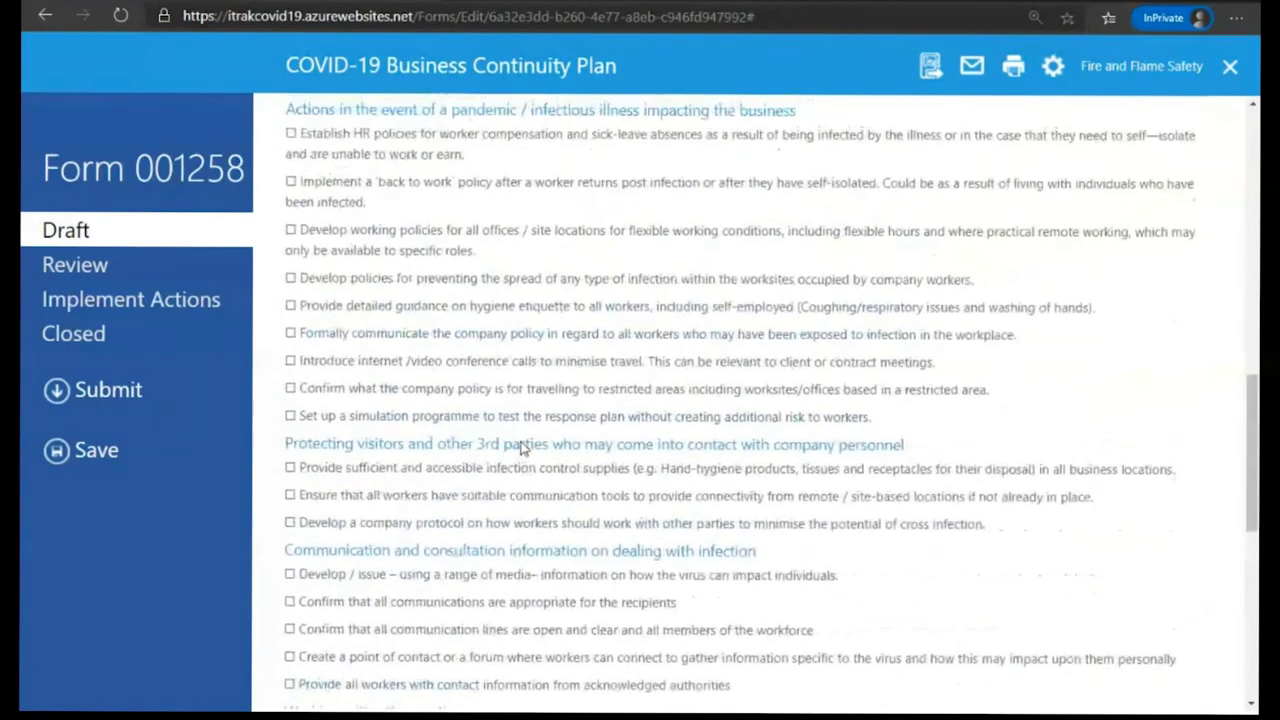
pyautogui.scroll(5, 528, 452)
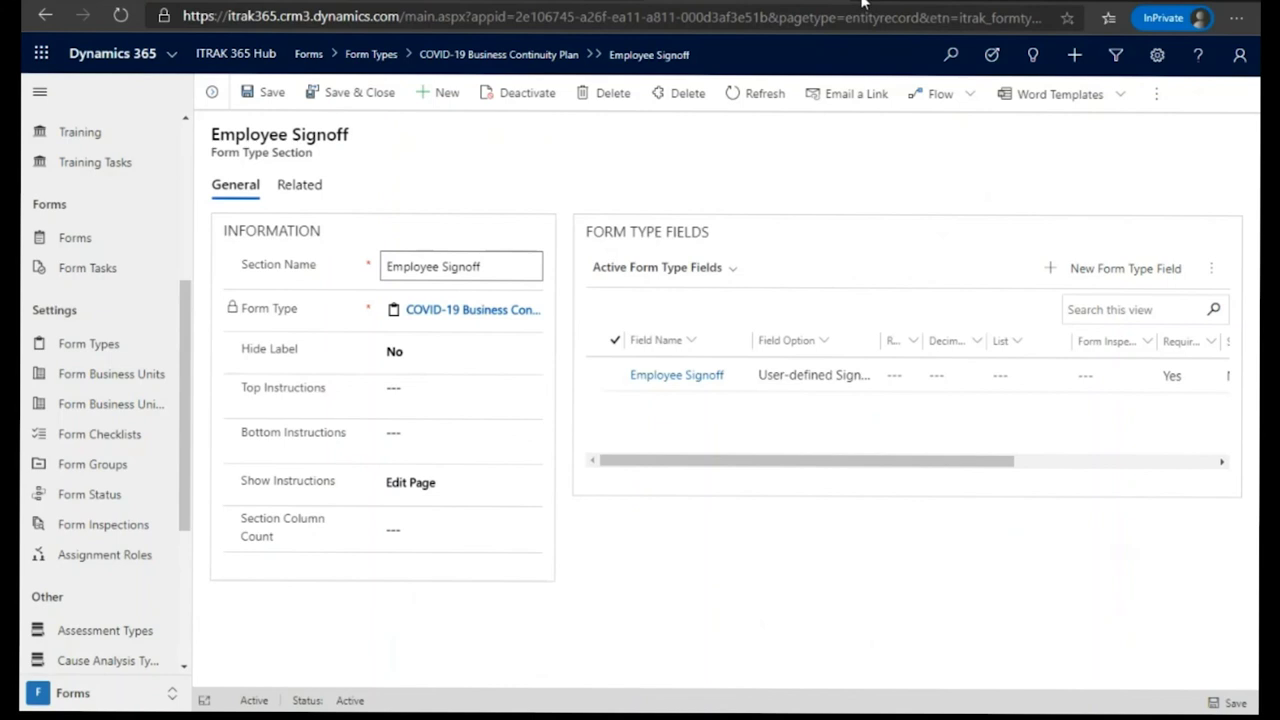
pyautogui.hotkey('ctrl', 't')
pyautogui.write('www.')
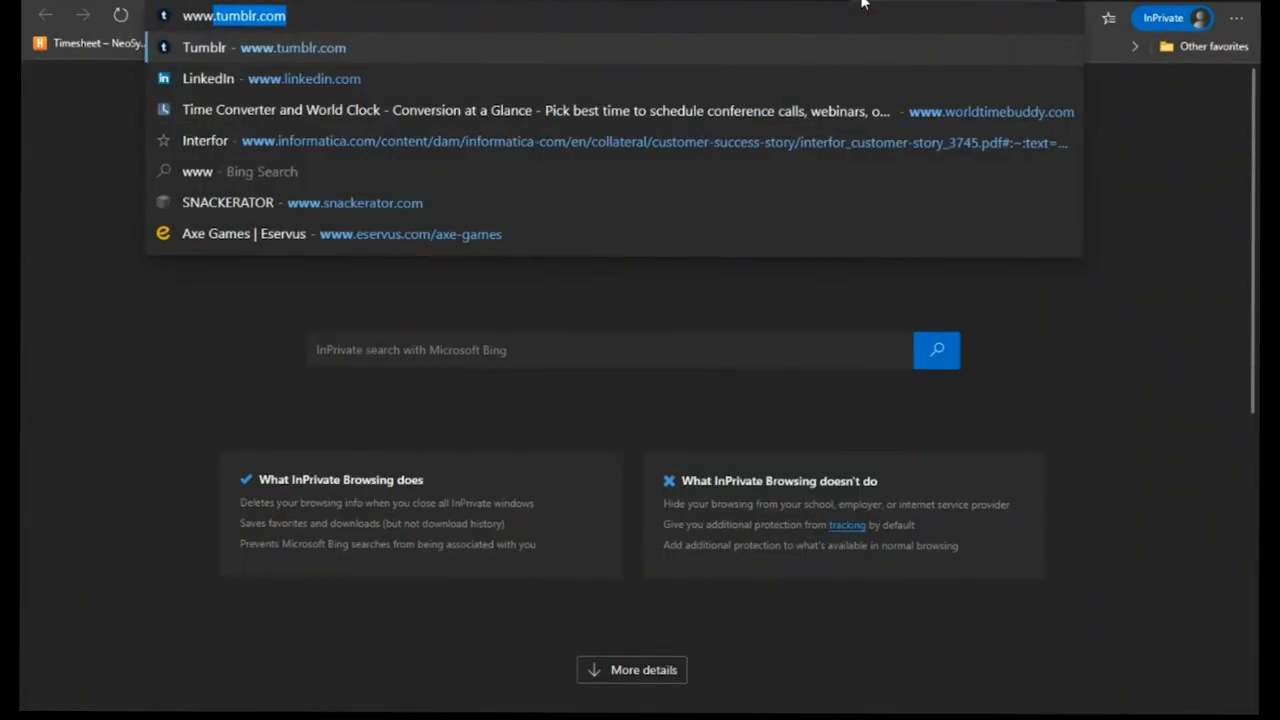
pyautogui.write('itrak3')
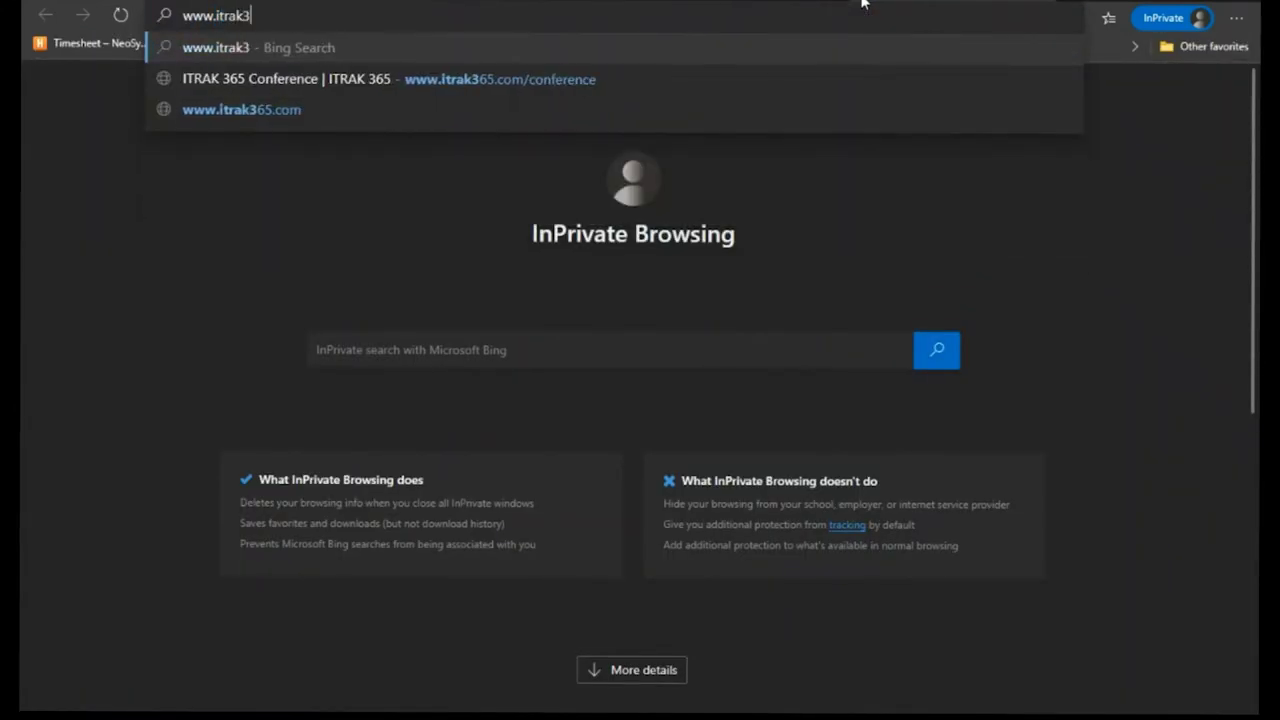
pyautogui.write('65.com/w')
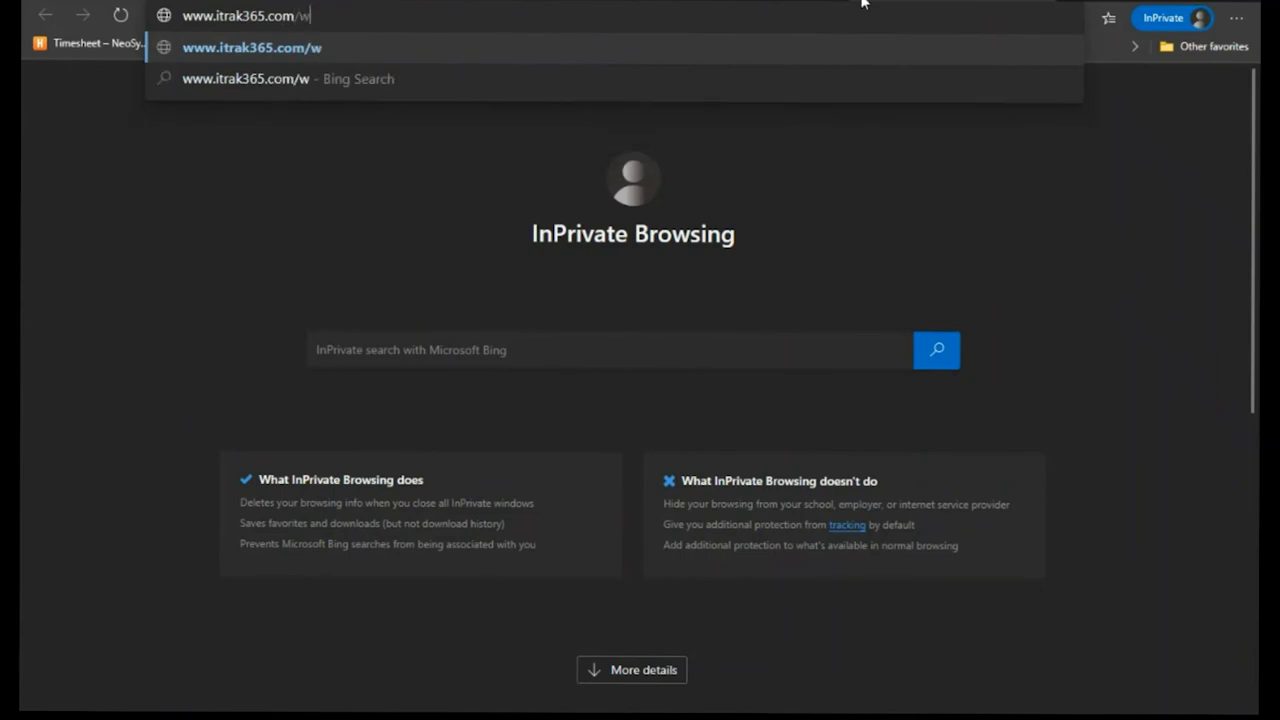
pyautogui.write('ebinars')
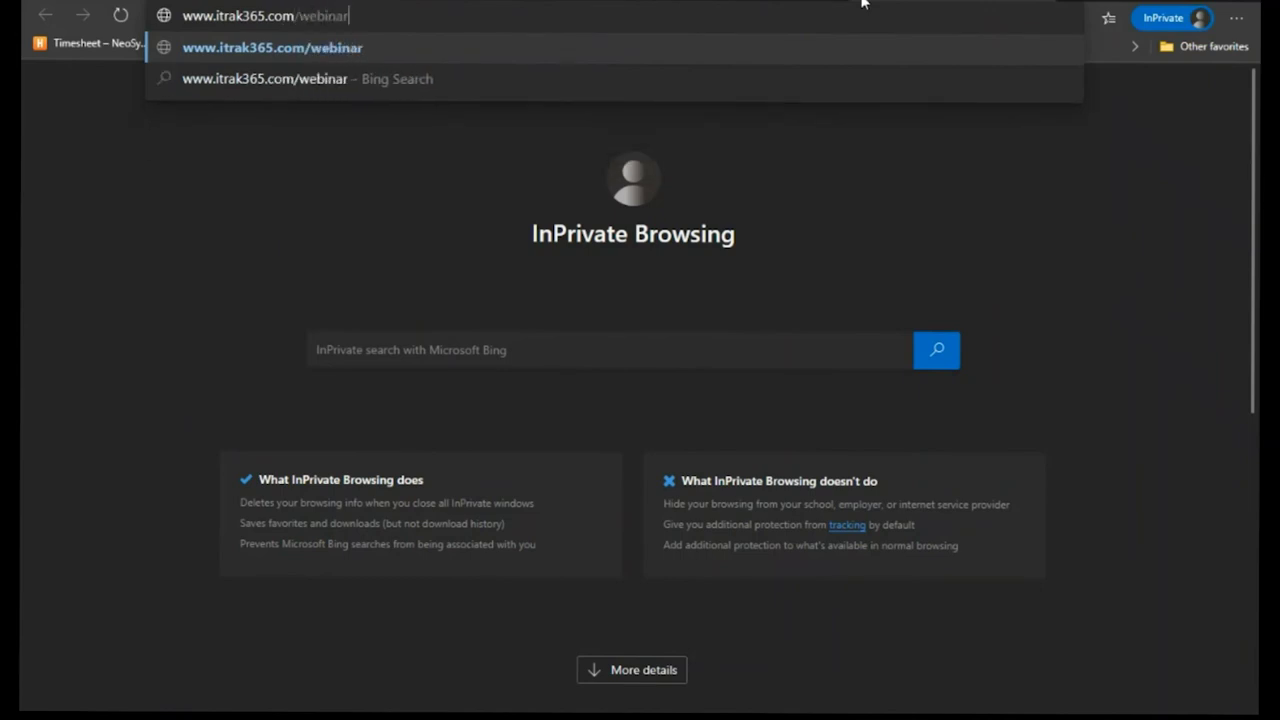
pyautogui.press('Return')
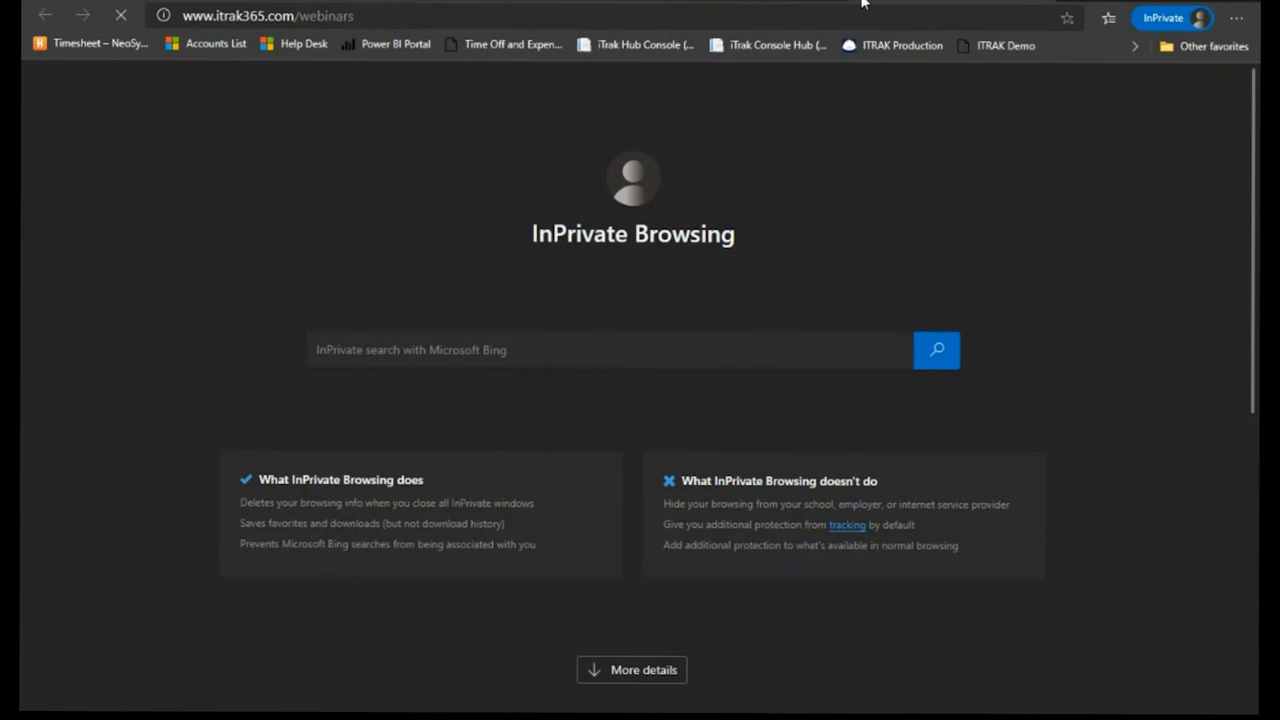
# Look through the August and September webinar schedule, the past webinar recordings and the link for suggesting new topics.
pyautogui.scroll(-2, 950, 296)
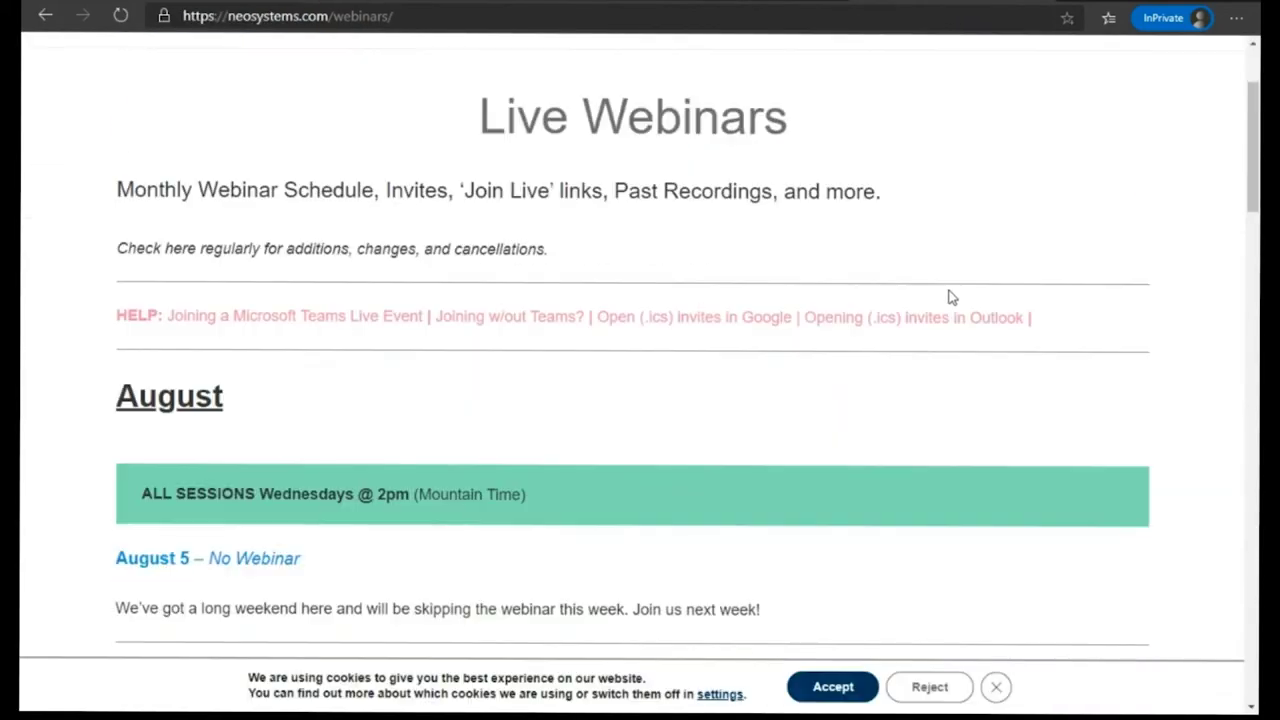
pyautogui.scroll(-12, 951, 297)
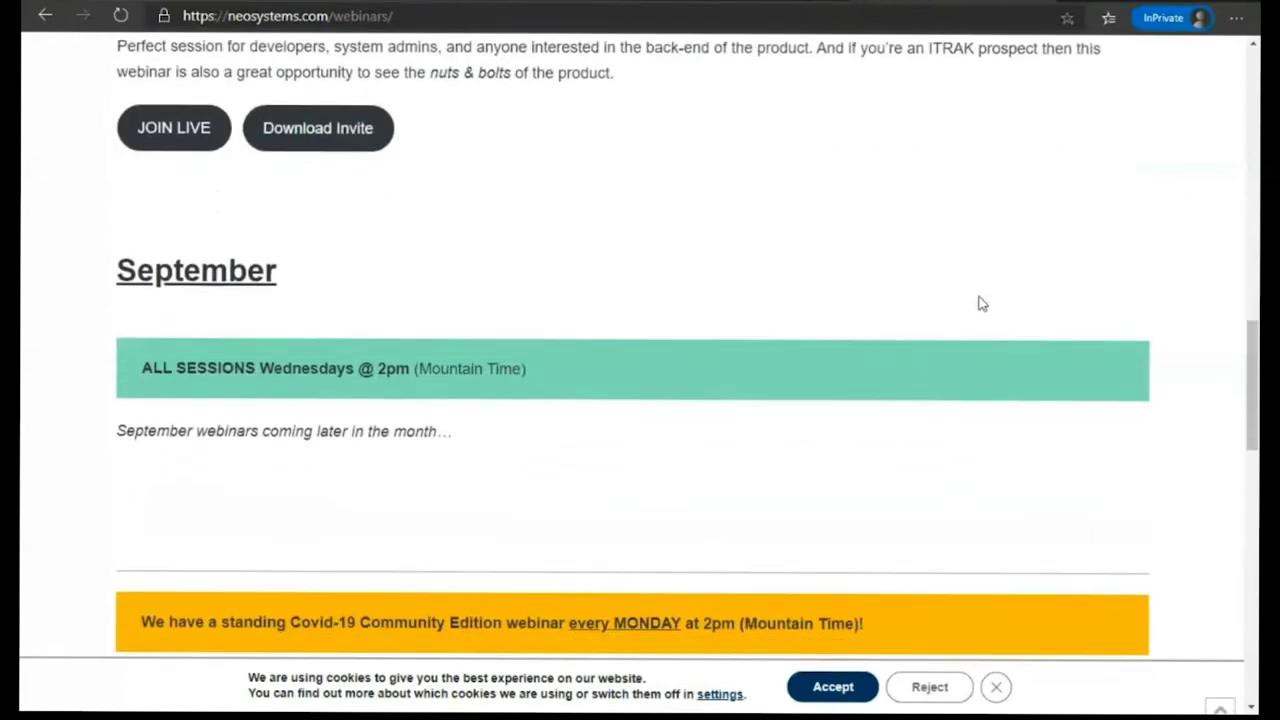
pyautogui.scroll(-8, 980, 303)
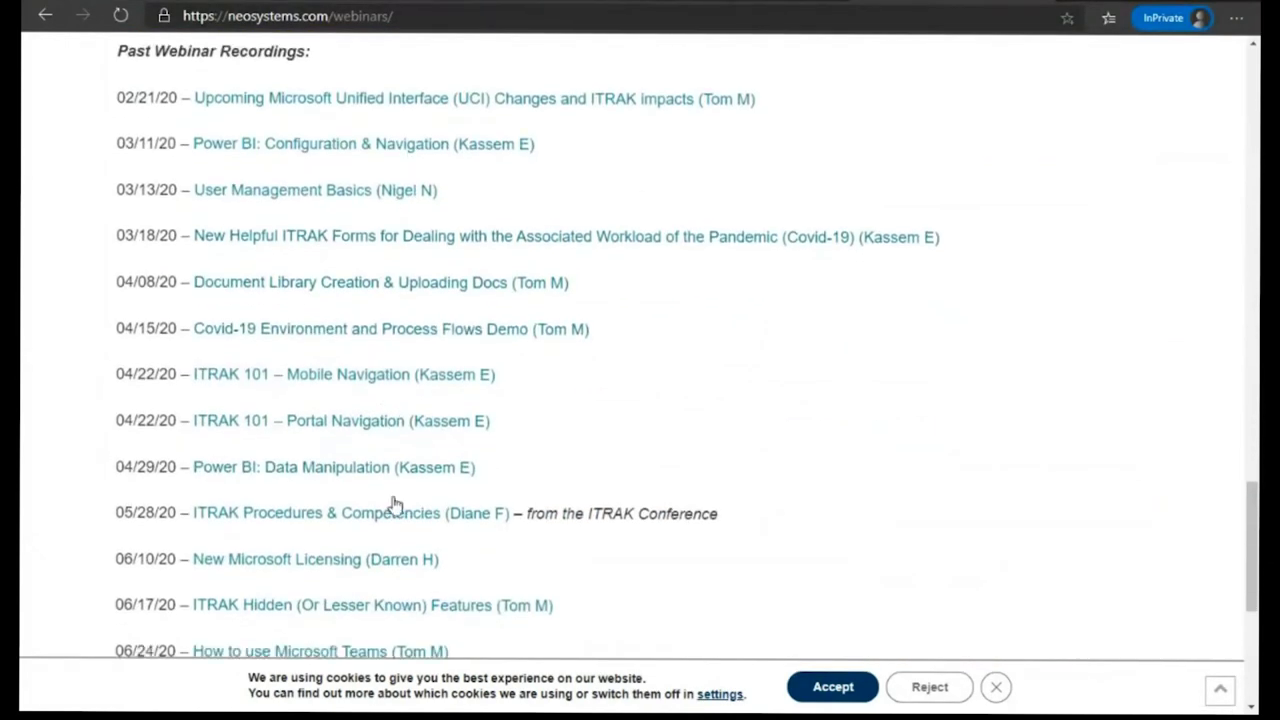
pyautogui.scroll(-4, 509, 491)
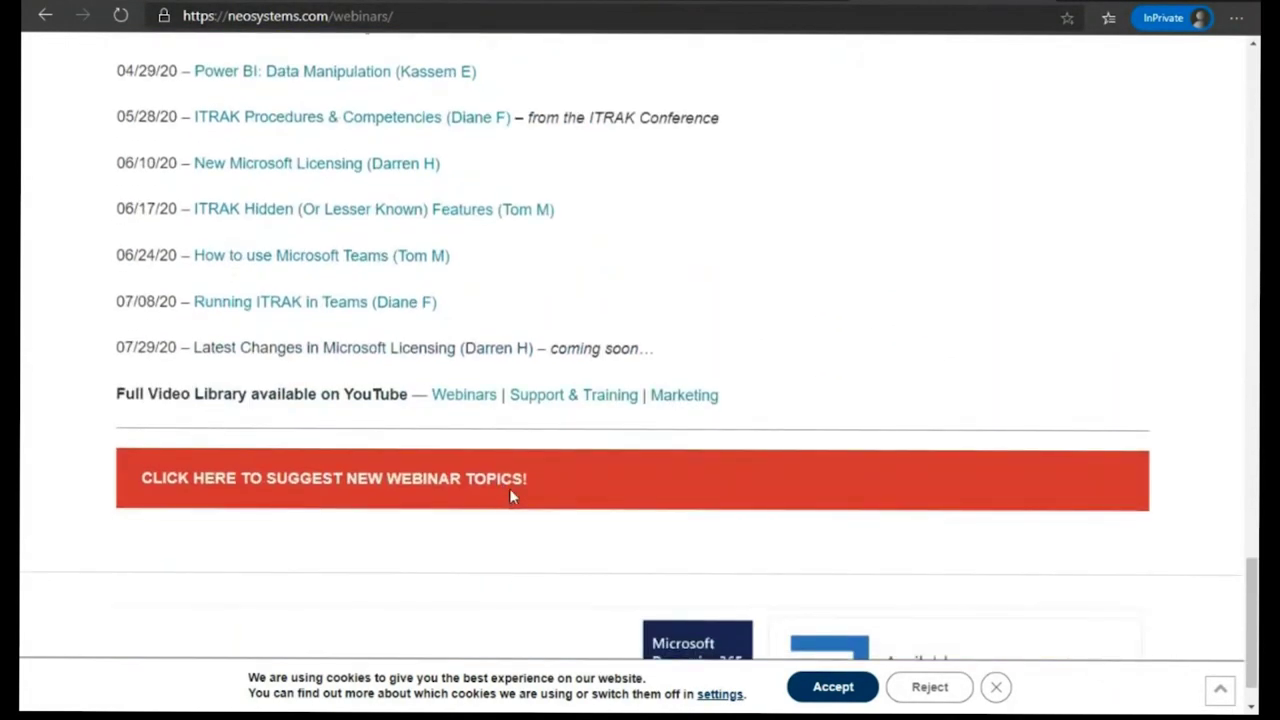